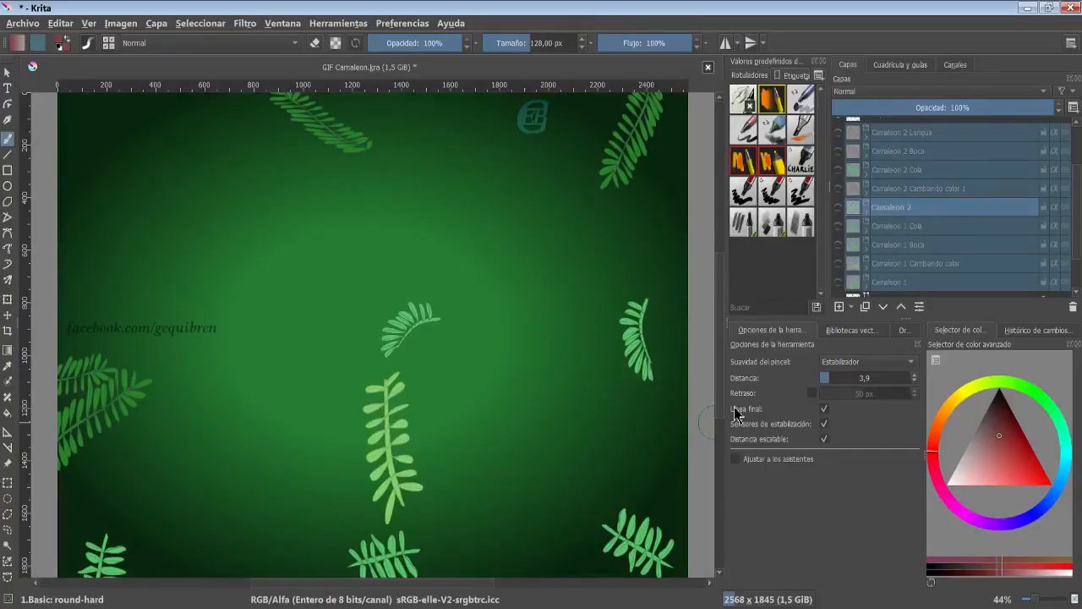
Switch the workspace to the saved Animation layout.
{"action": "left_click", "coordinate": [1062, 45]}
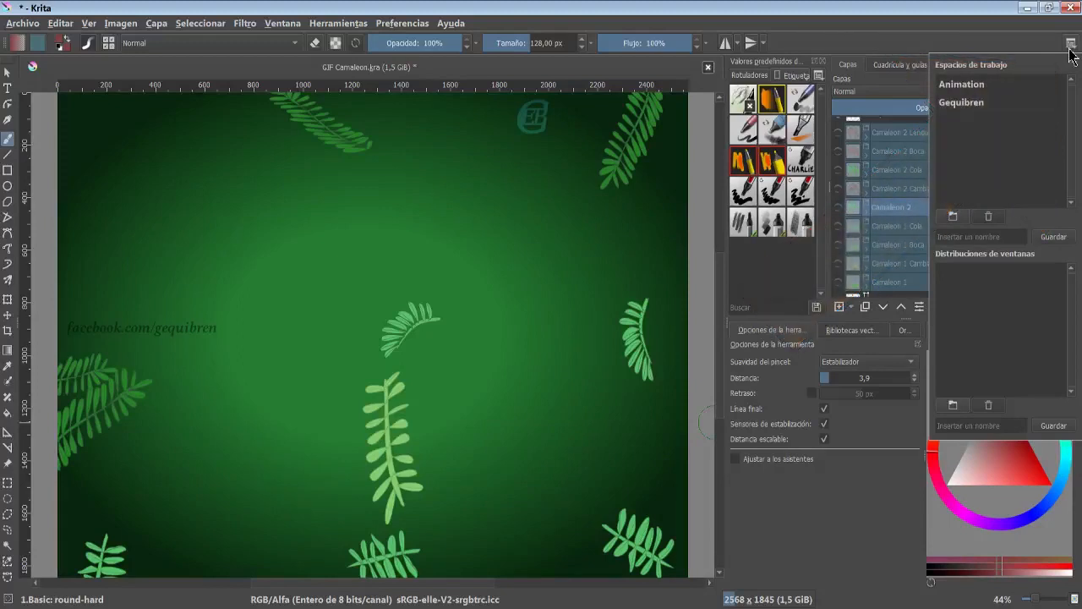
{"action": "left_click", "coordinate": [969, 88]}
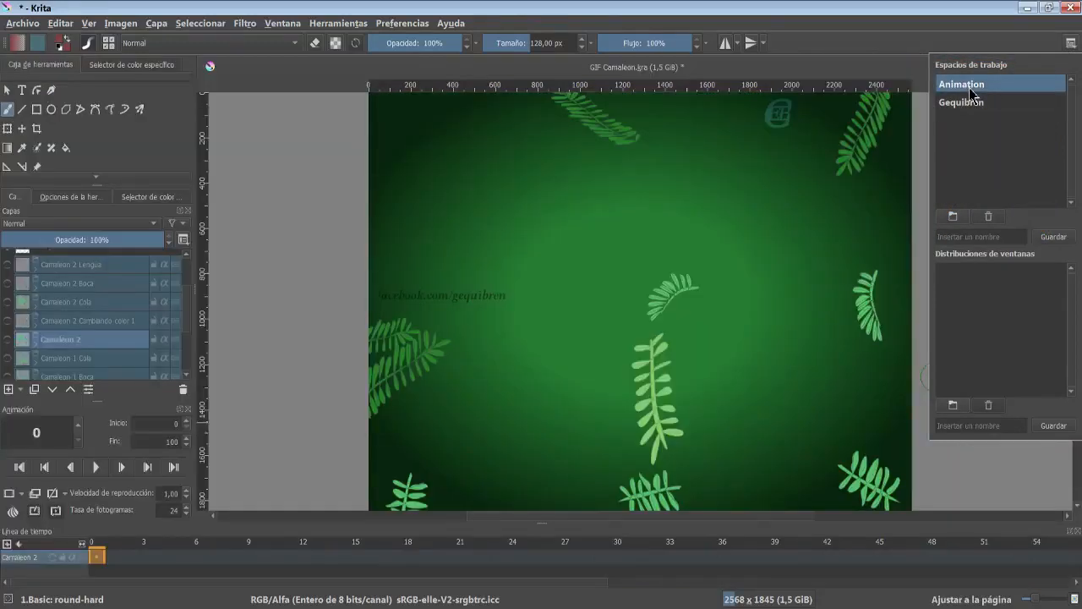
{"action": "left_click", "coordinate": [659, 222]}
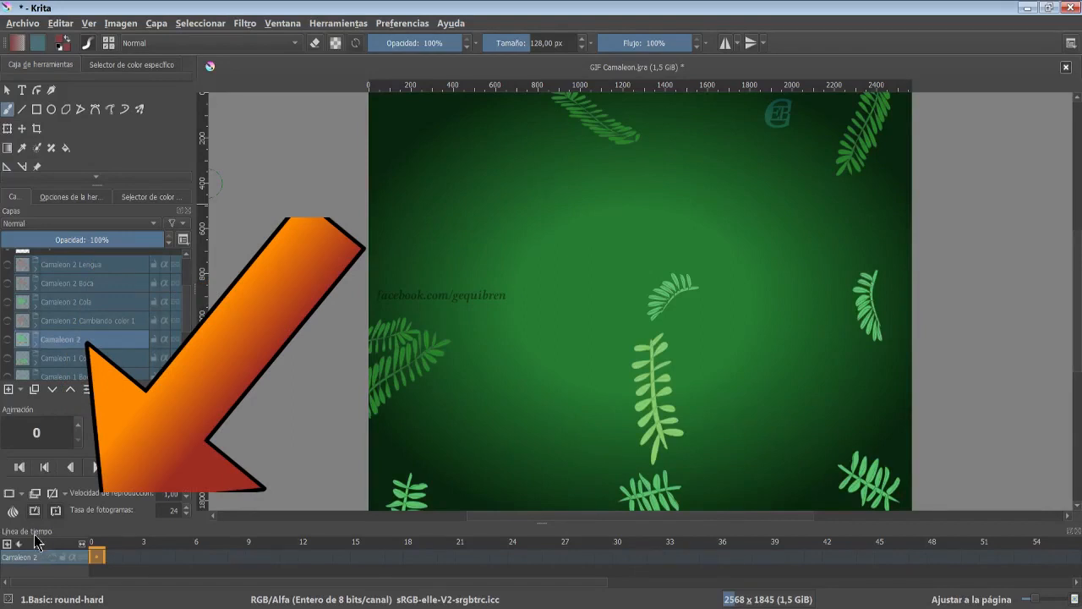
Show the onion skin panel (Piel de cebolla) in the workspace.
{"action": "left_click", "coordinate": [13, 512]}
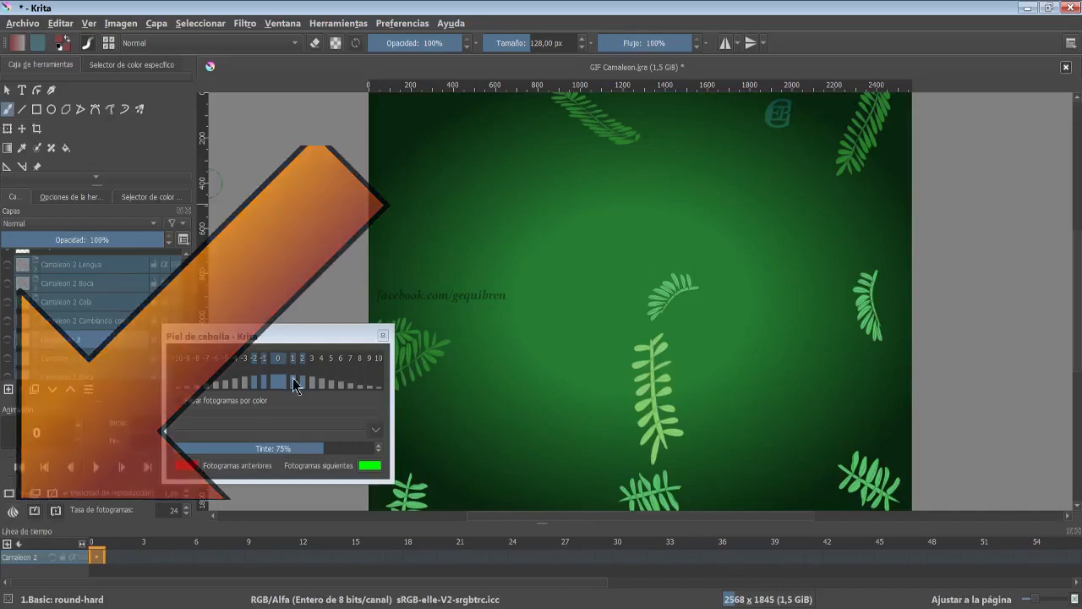
{"action": "left_click", "coordinate": [378, 25]}
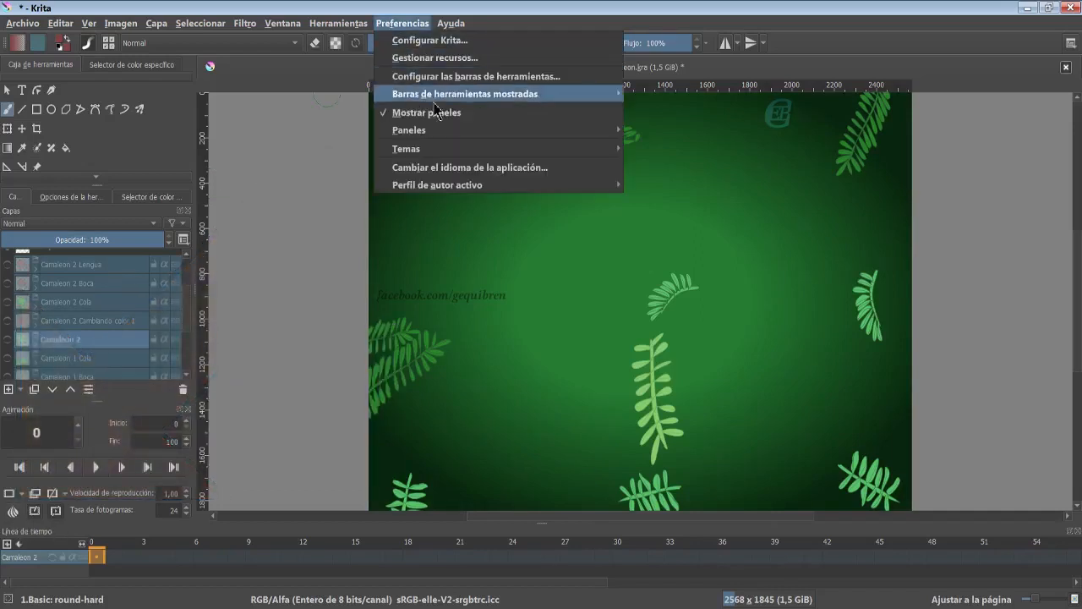
{"action": "mouse_move", "coordinate": [572, 132]}
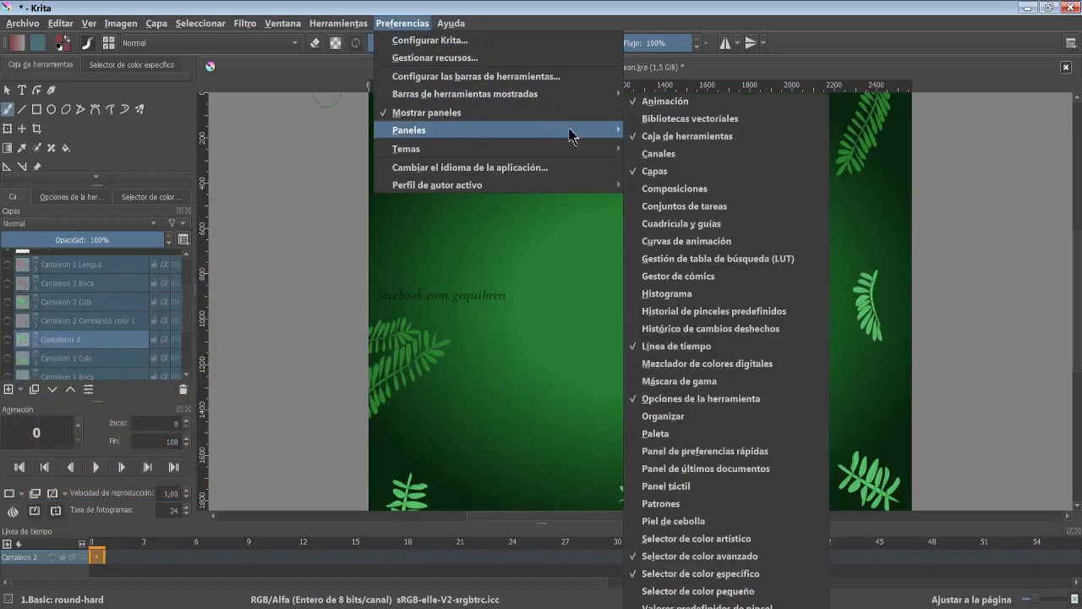
{"action": "left_click", "coordinate": [731, 521]}
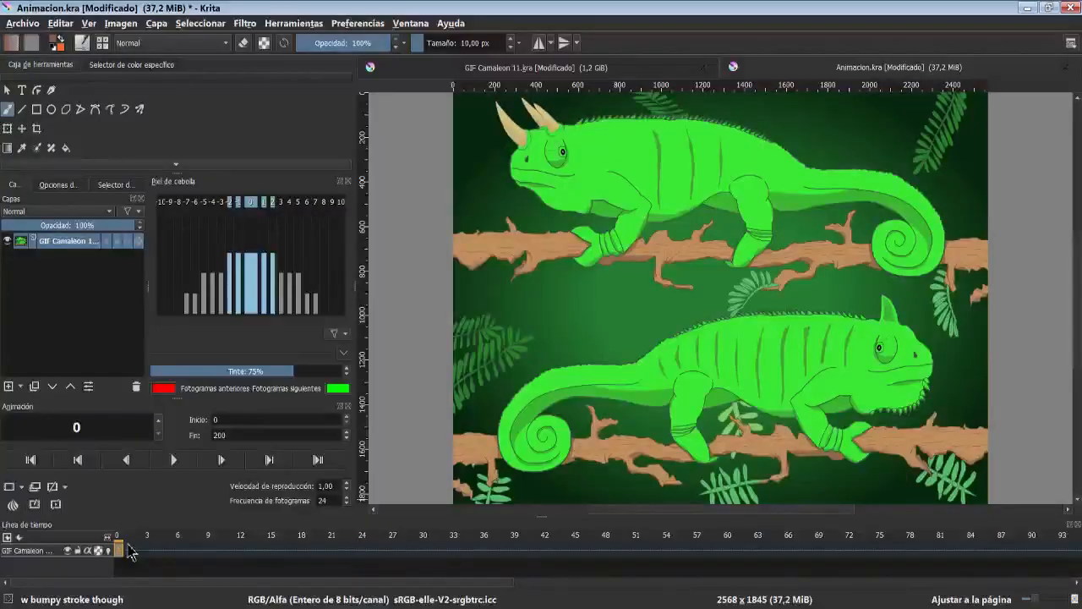
Create a duplicate keyframe at frame 24 on the GIF Camaleon 1.jpg layer.
{"action": "left_click", "coordinate": [365, 551]}
{"action": "right_click", "coordinate": [365, 551]}
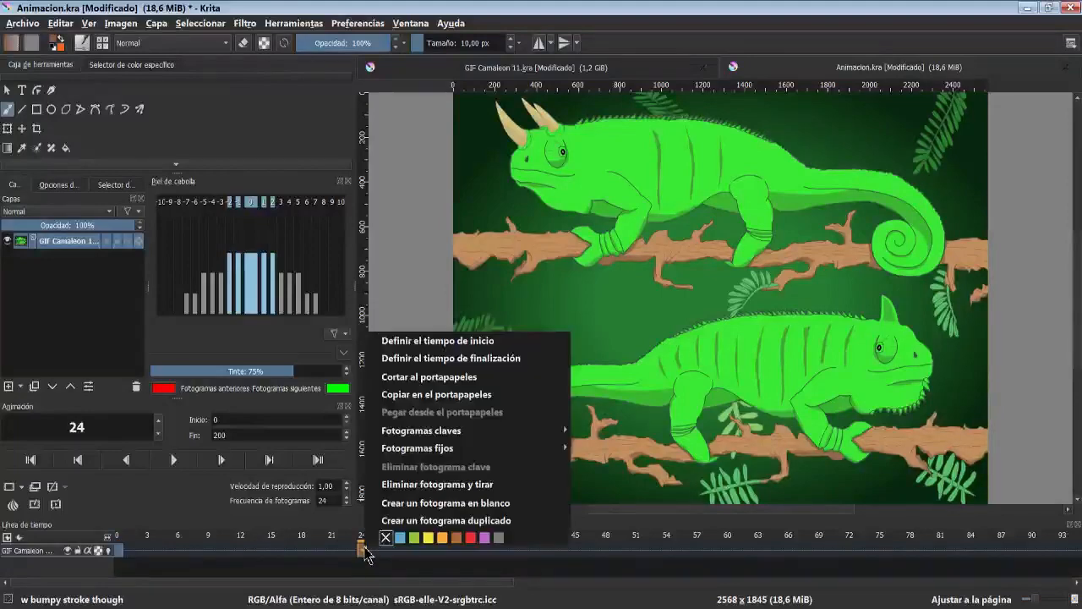
{"action": "left_click", "coordinate": [412, 521]}
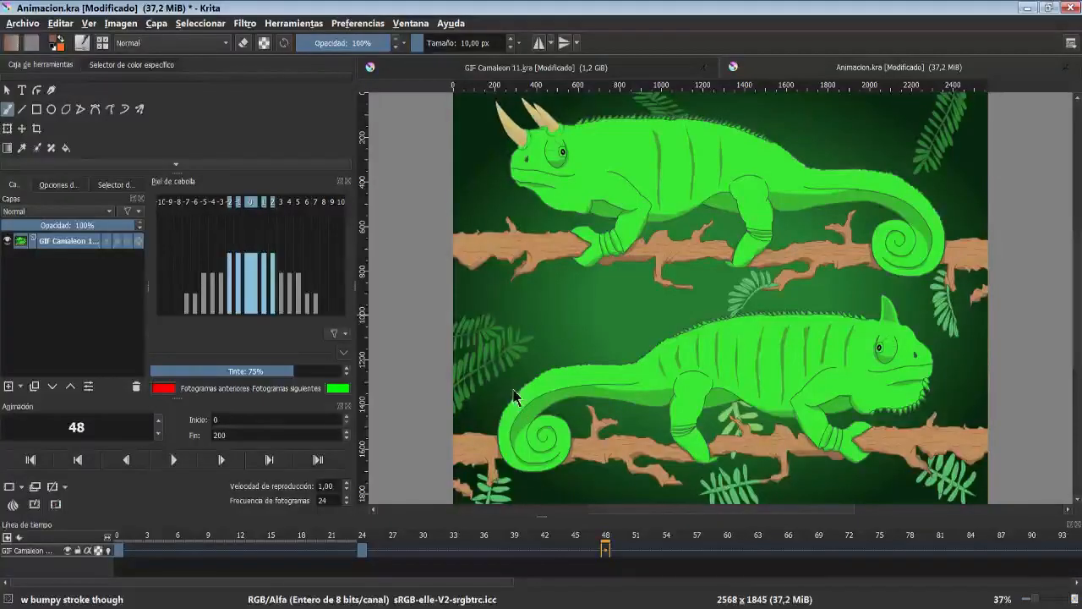
Insert the image GIF Camaleon 2.jpg into the document as a new layer.
{"action": "left_click_drag", "start_coordinate": [513, 390], "coordinate": [514, 392]}
{"action": "left_click", "coordinate": [558, 396]}
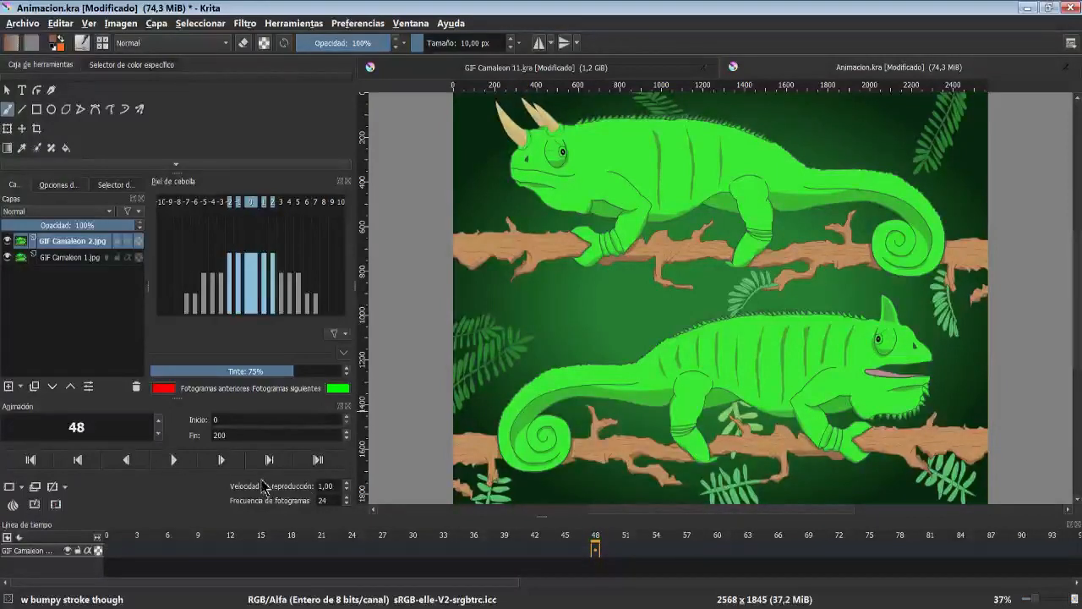
Select the GIF Camaleon 2.jpg layer and create a duplicate keyframe on it at frame 48.
{"action": "left_click", "coordinate": [71, 258]}
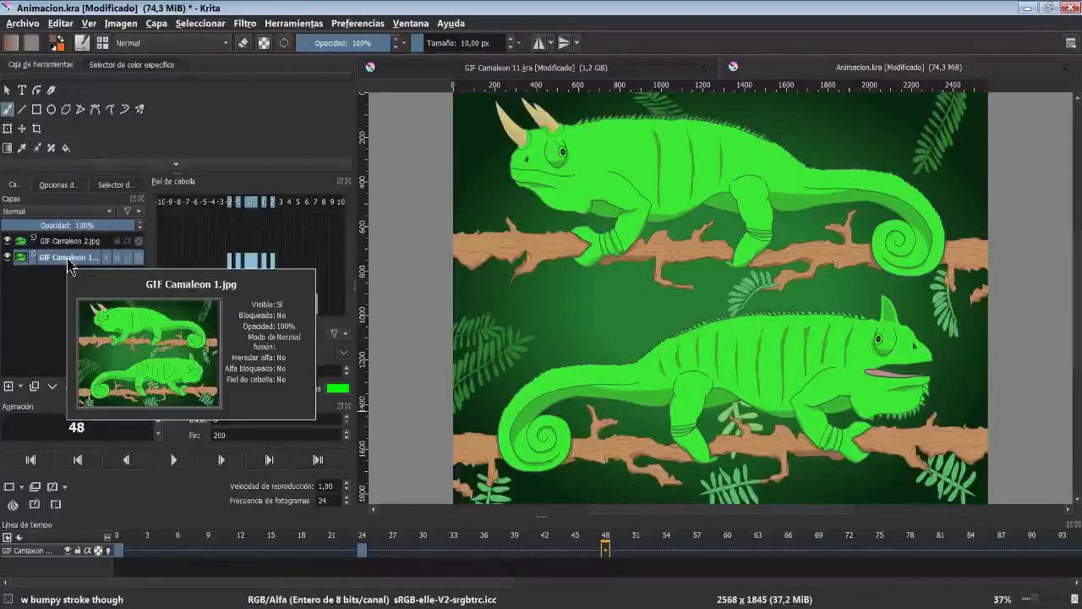
{"action": "left_click", "coordinate": [73, 241]}
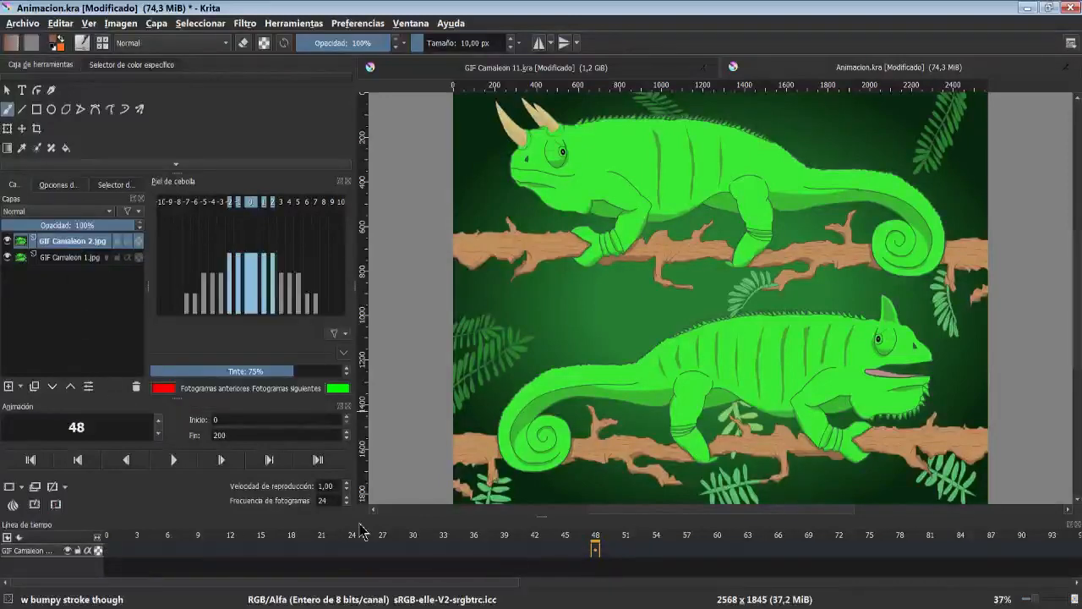
{"action": "right_click", "coordinate": [595, 551]}
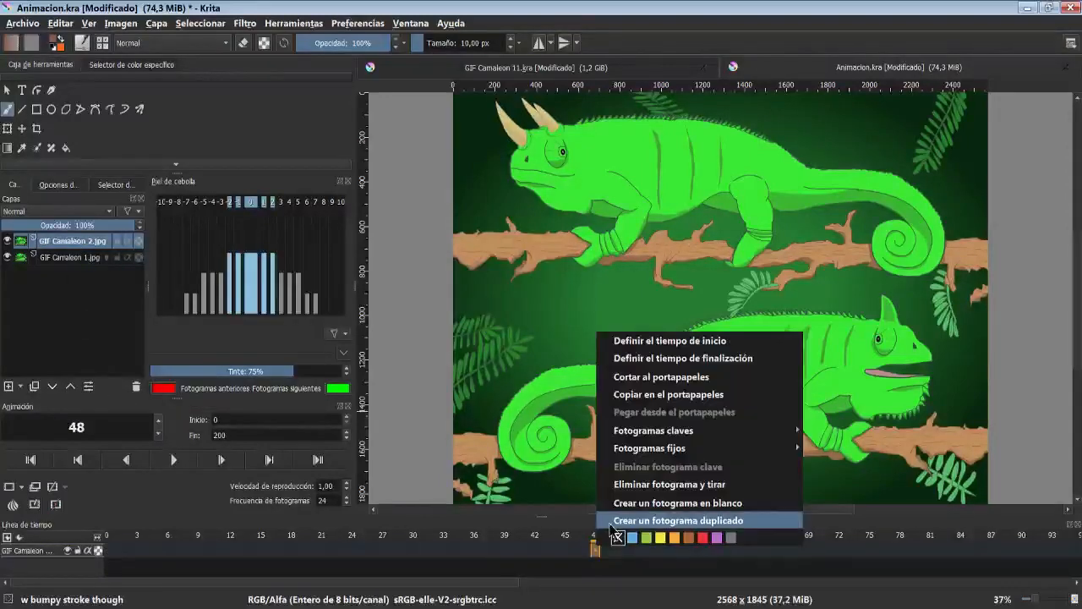
{"action": "left_click", "coordinate": [614, 520]}
Try to remove frame 24 of the GIF Camaleon 1.jpg layer with the remove-and-pull option (Eliminar fotograma y tirar).
{"action": "left_click", "coordinate": [541, 550]}
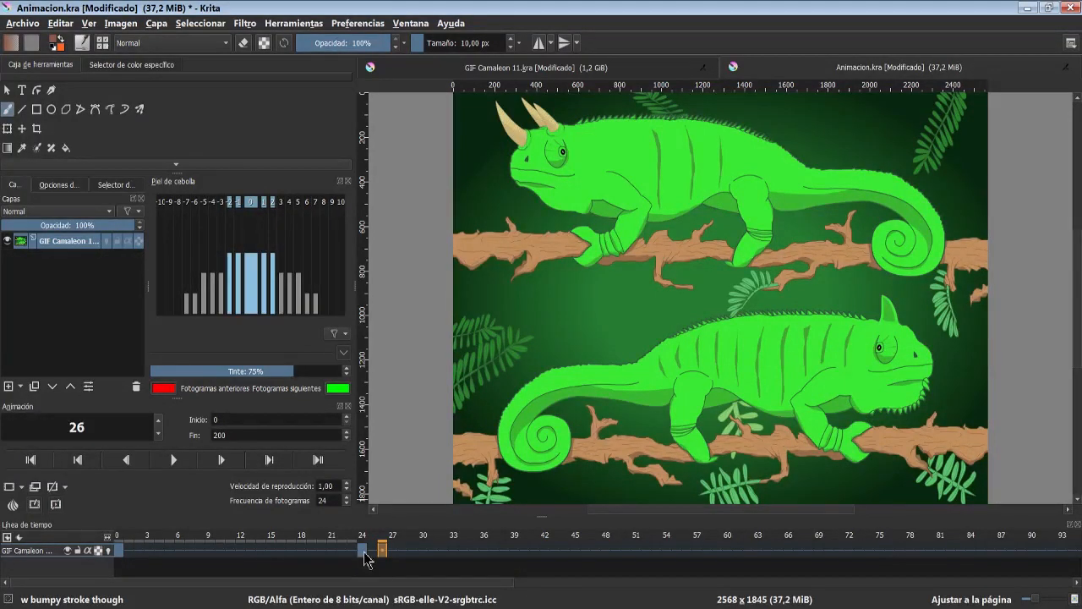
{"action": "left_click", "coordinate": [363, 550]}
{"action": "right_click", "coordinate": [365, 555]}
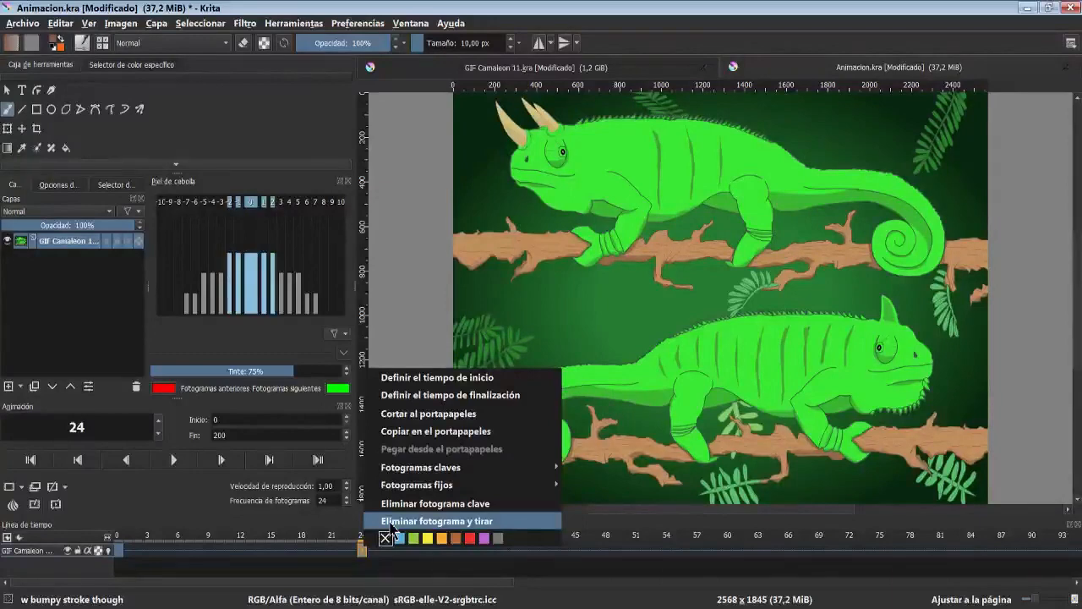
{"action": "left_click", "coordinate": [391, 526]}
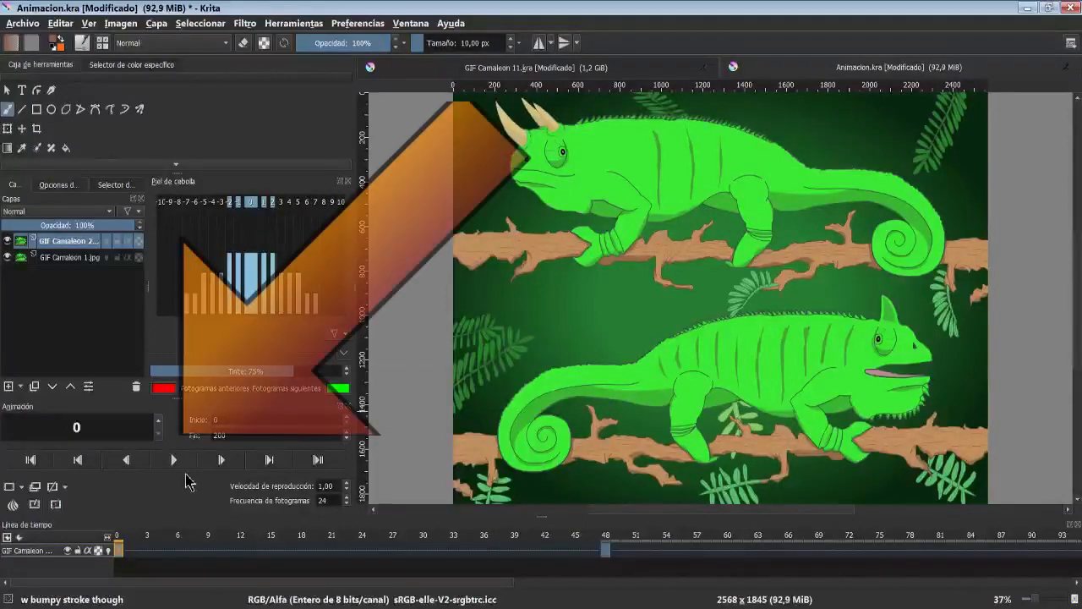
Preview the animation briefly, stop it, and switch between the two image layers to compare their keyframes.
{"action": "left_click", "coordinate": [174, 459]}
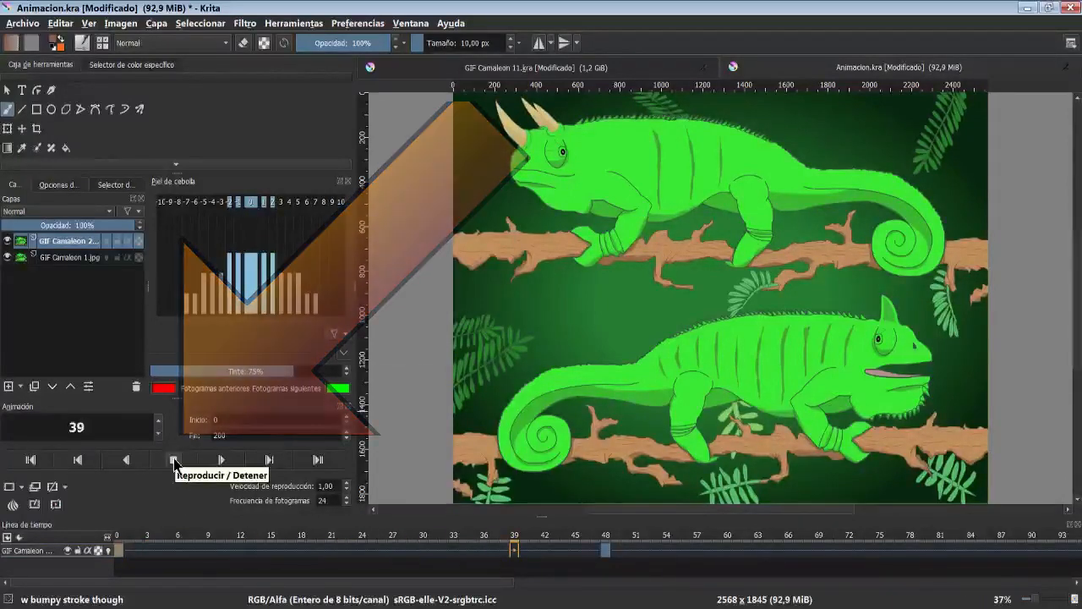
{"action": "left_click", "coordinate": [173, 459]}
{"action": "key", "text": "Page_Down"}
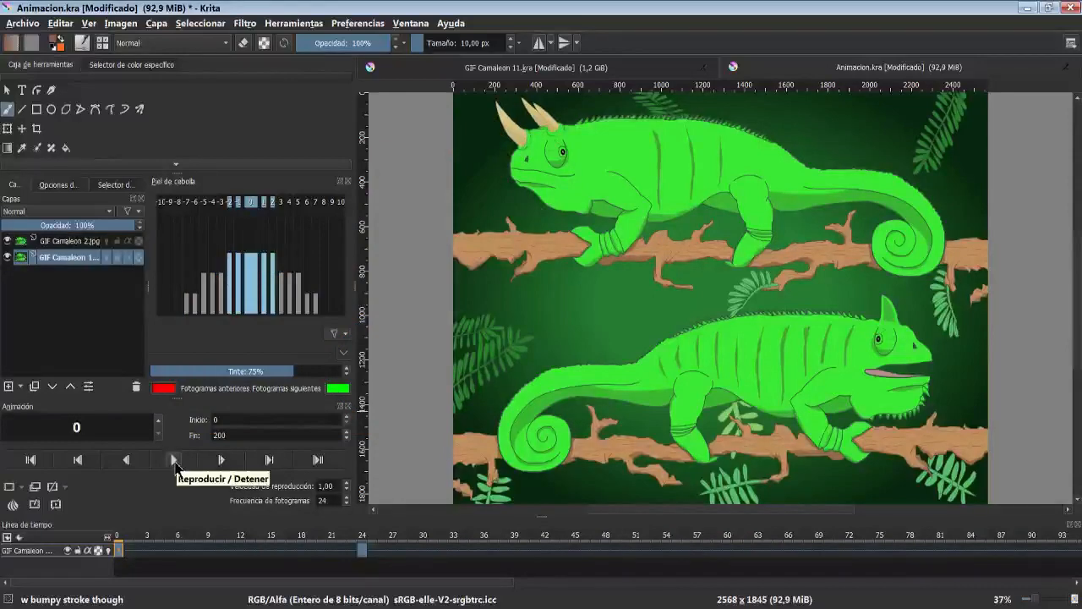
{"action": "key", "text": "Page_Up"}
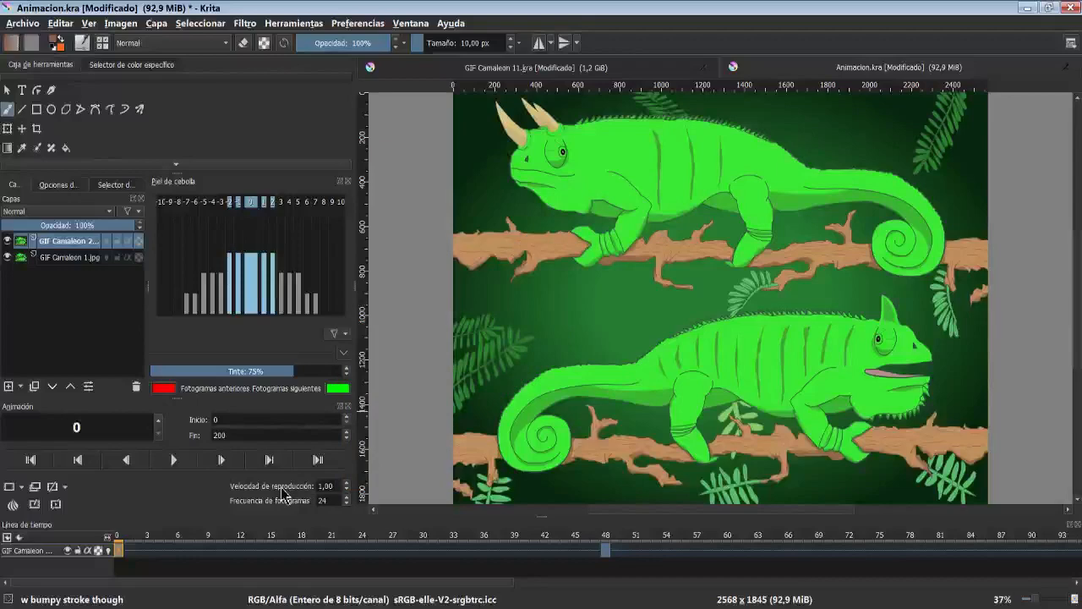
{"action": "key", "text": "Page_Down"}
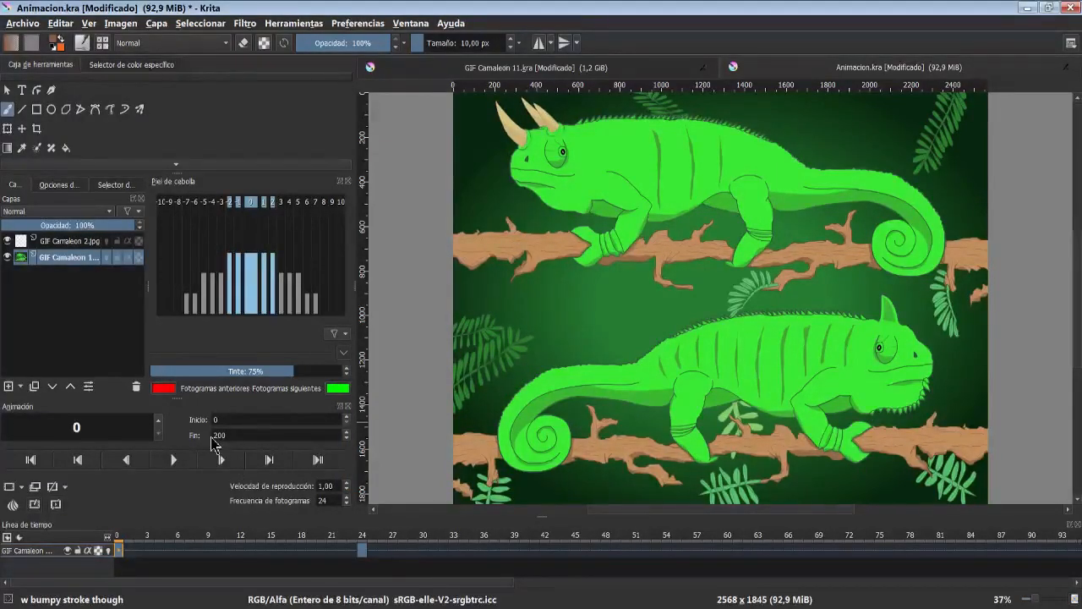
Undo the last two keyframe changes on the GIF Camaleon 2.jpg layer.
{"action": "key", "text": "ctrl+z"}
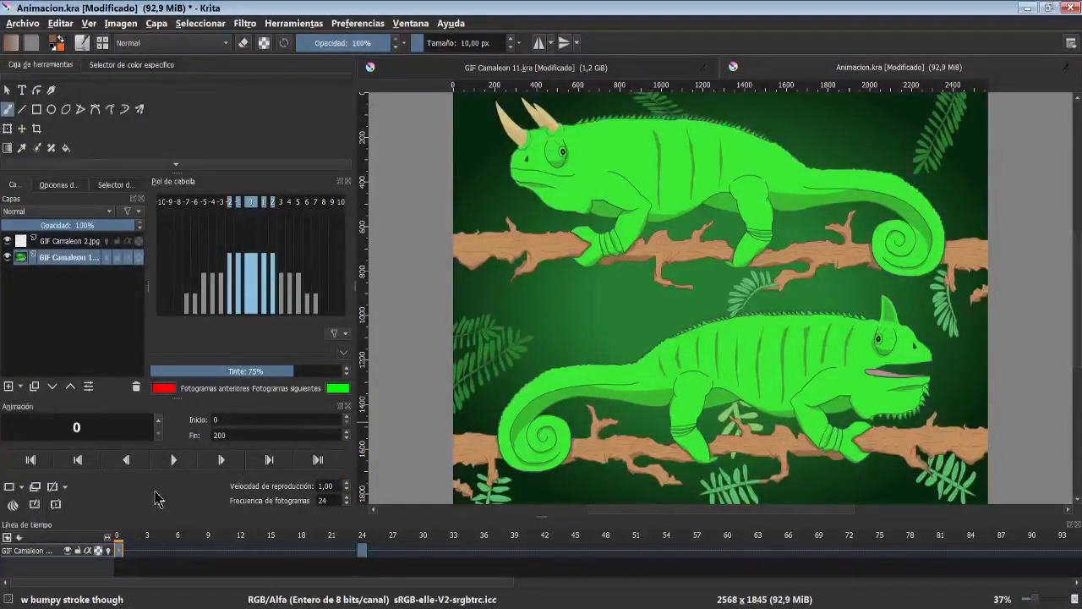
{"action": "key", "text": "ctrl+z"}
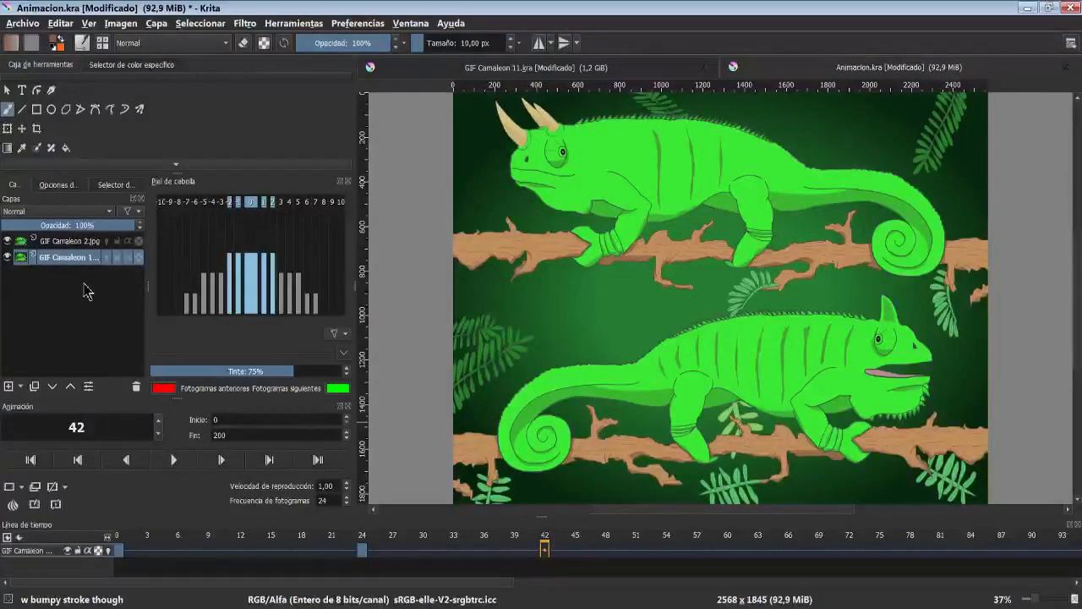
Create a duplicate keyframe at frame 48 on the GIF Camaleon 2.jpg layer.
{"action": "left_click", "coordinate": [75, 243]}
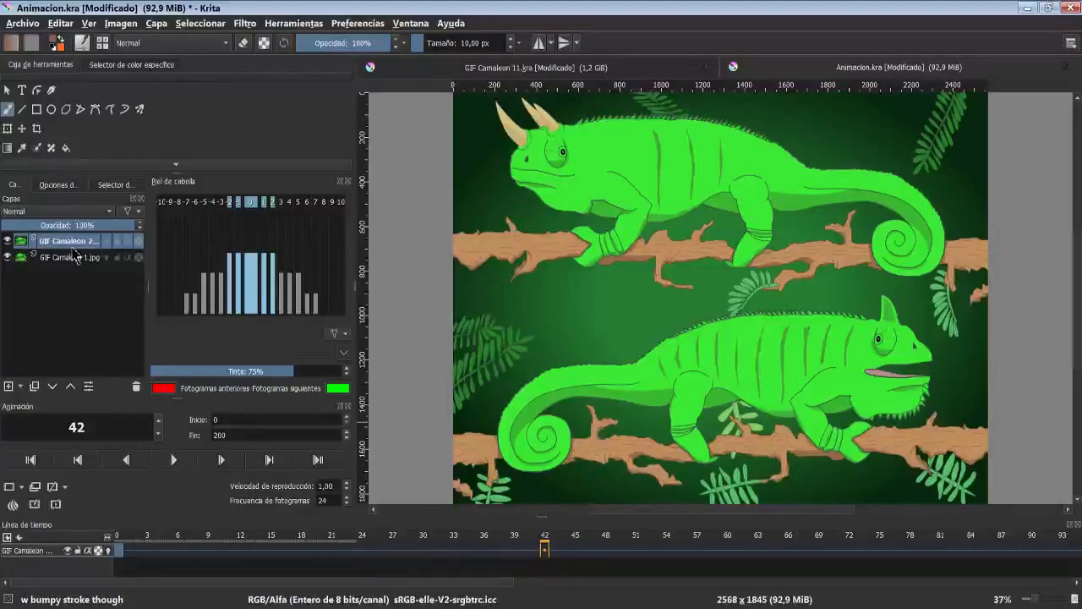
{"action": "left_click", "coordinate": [443, 546]}
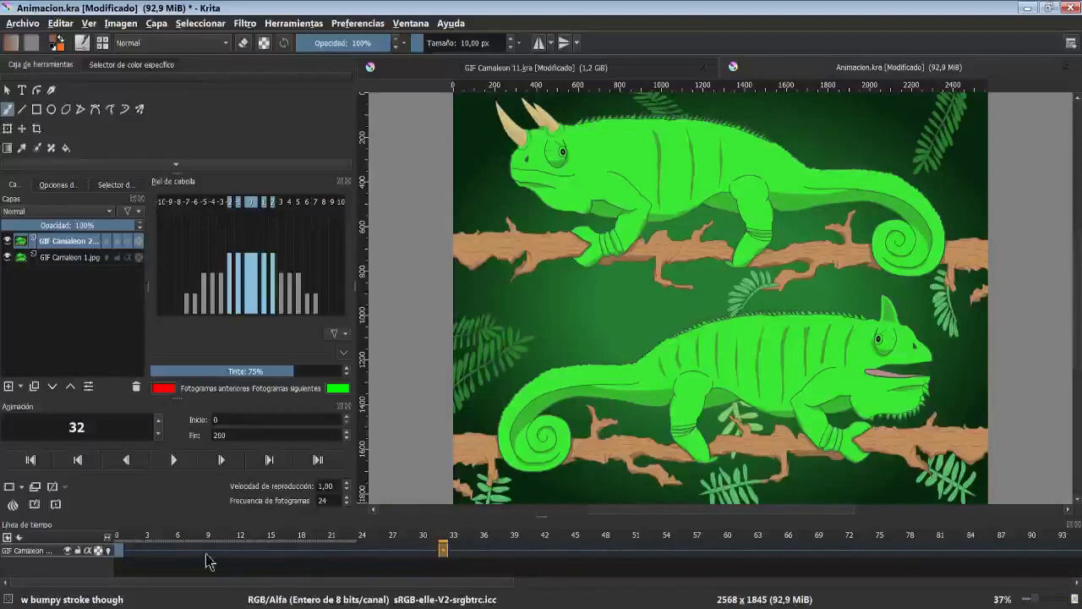
{"action": "left_click", "coordinate": [605, 550]}
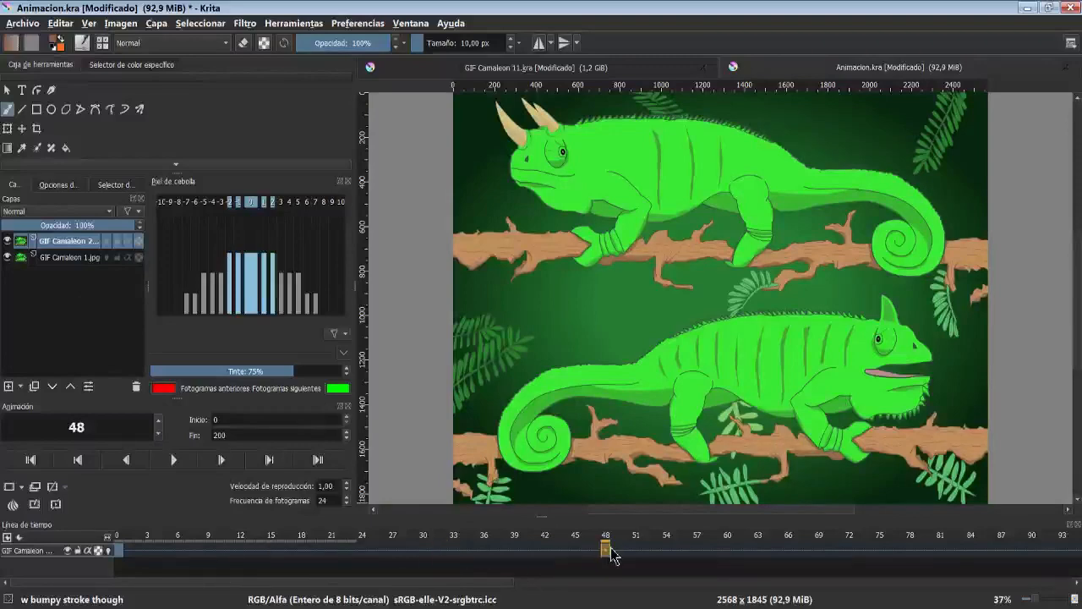
{"action": "right_click", "coordinate": [606, 549]}
{"action": "left_click", "coordinate": [643, 523]}
Delete the keyframe at frame 0 of the GIF Camaleon 2.jpg layer.
{"action": "left_click", "coordinate": [118, 551]}
{"action": "right_click", "coordinate": [118, 551]}
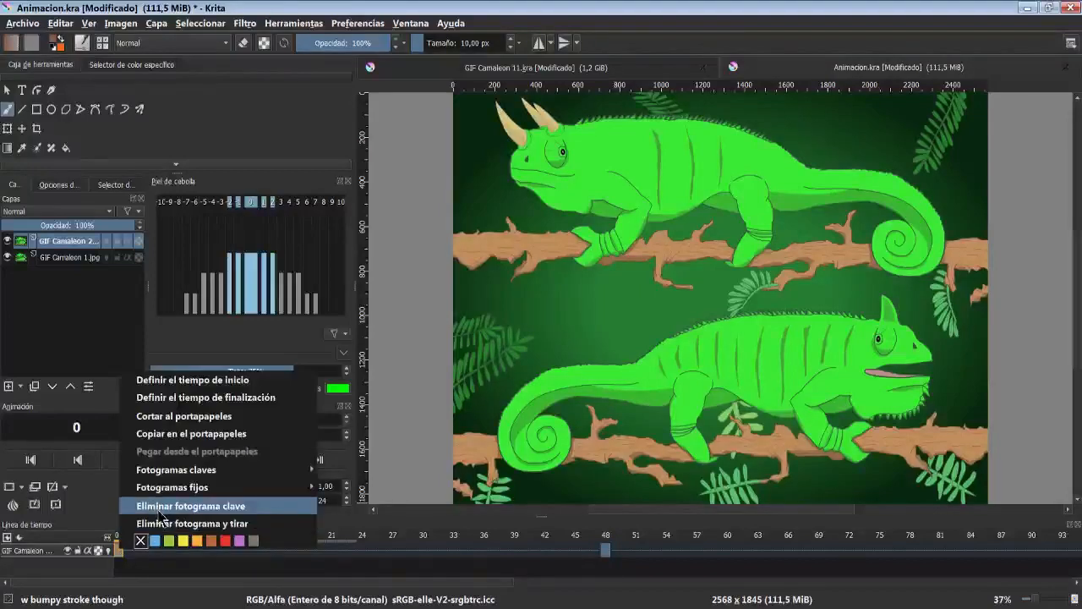
{"action": "left_click", "coordinate": [167, 507]}
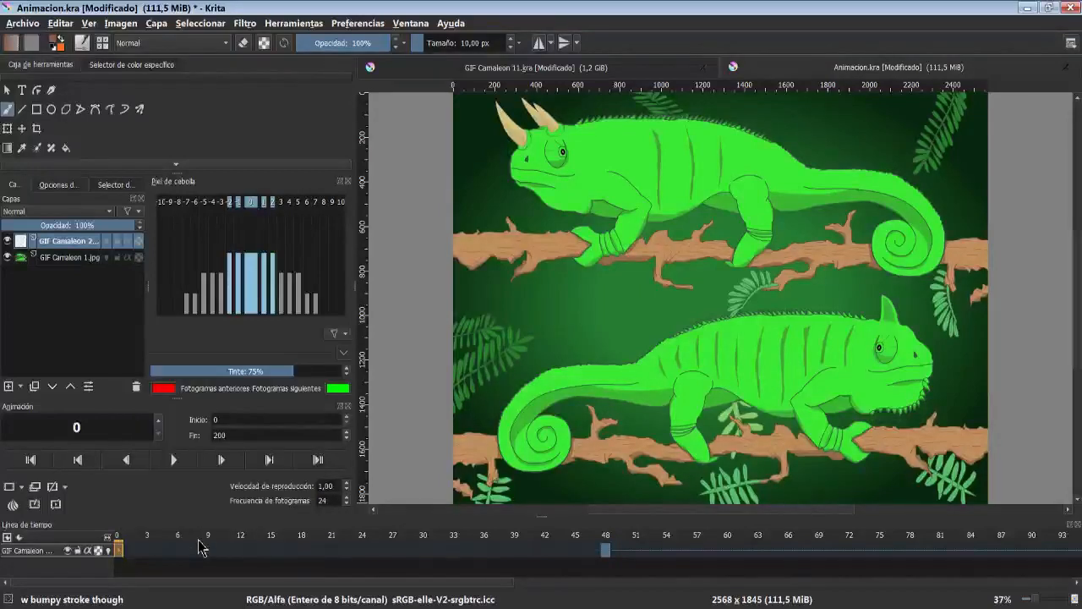
Select the GIF Camaleon 1.jpg layer and preview the animation, then stop playback.
{"action": "left_click", "coordinate": [75, 259]}
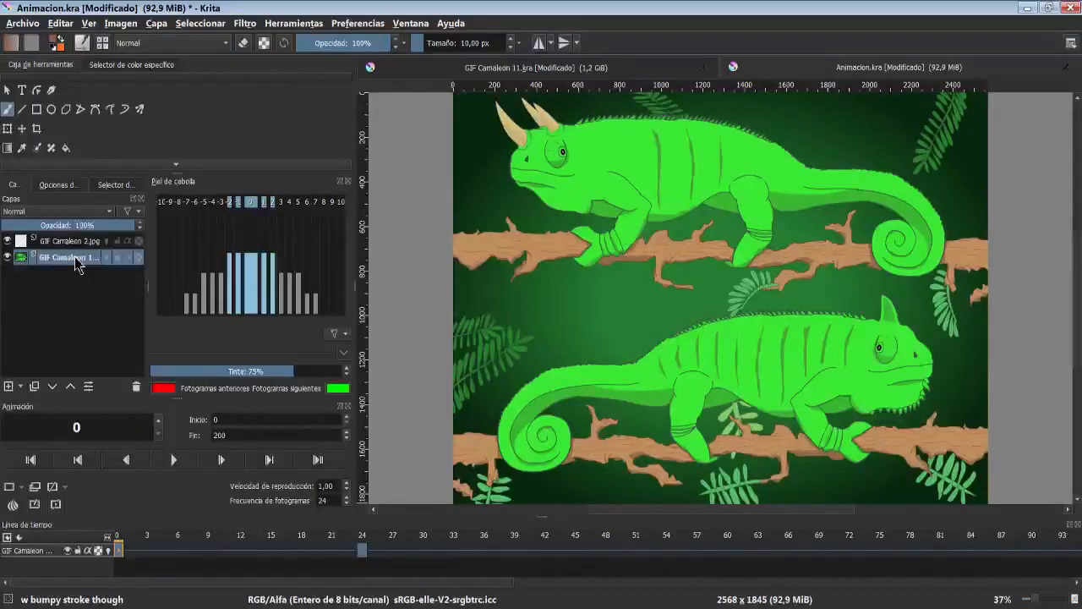
{"action": "left_click", "coordinate": [173, 459]}
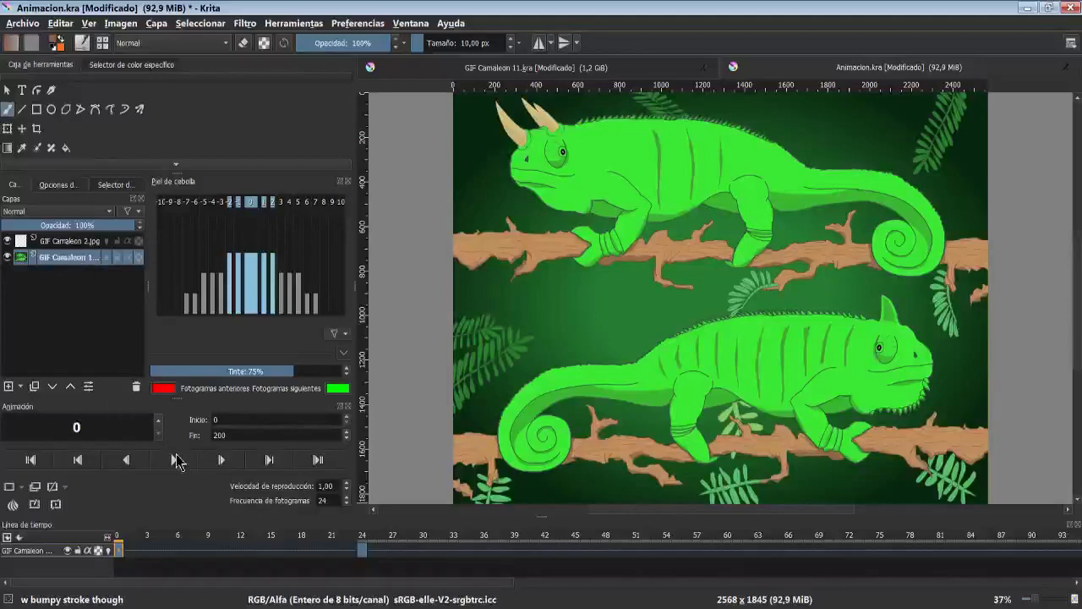
{"action": "left_click", "coordinate": [174, 459]}
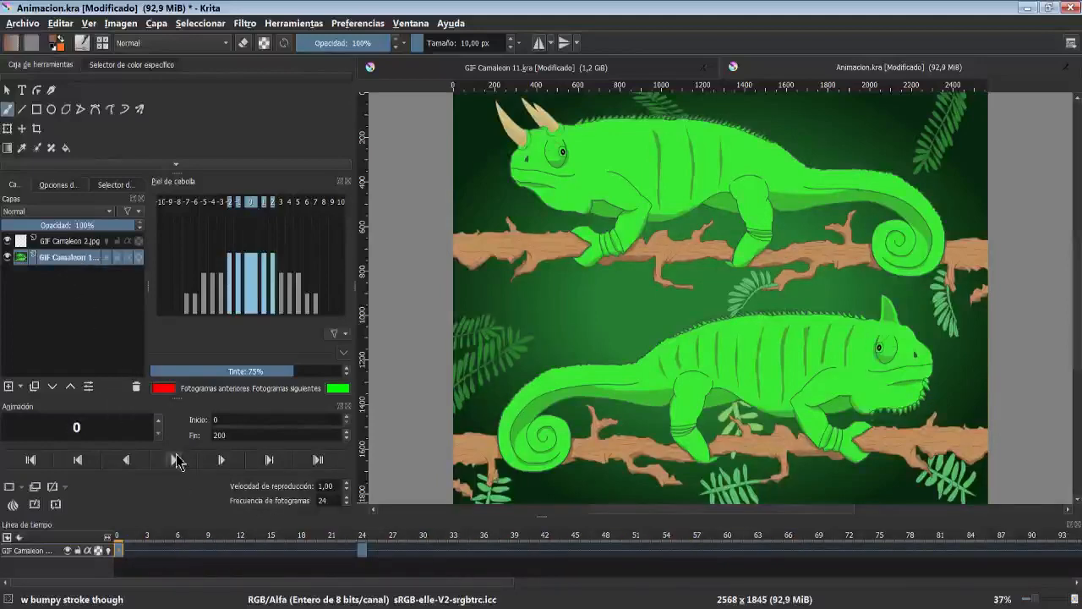
Insert the image GIF Camaleon 3.jpg as a new layer above the GIF Camaleon 2.jpg layer.
{"action": "left_click", "coordinate": [76, 241]}
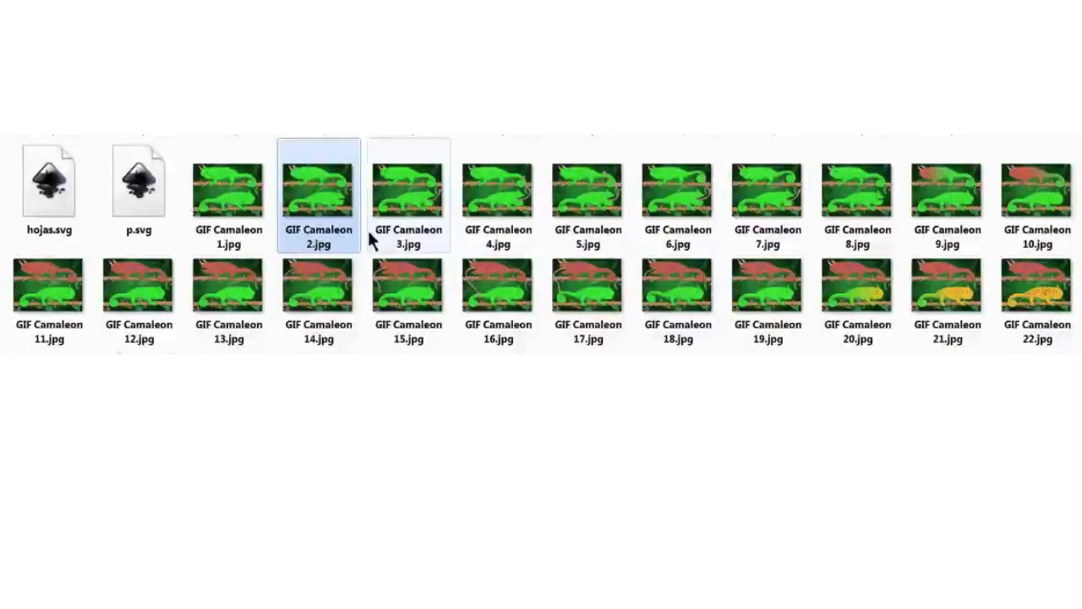
{"action": "left_click", "coordinate": [381, 241]}
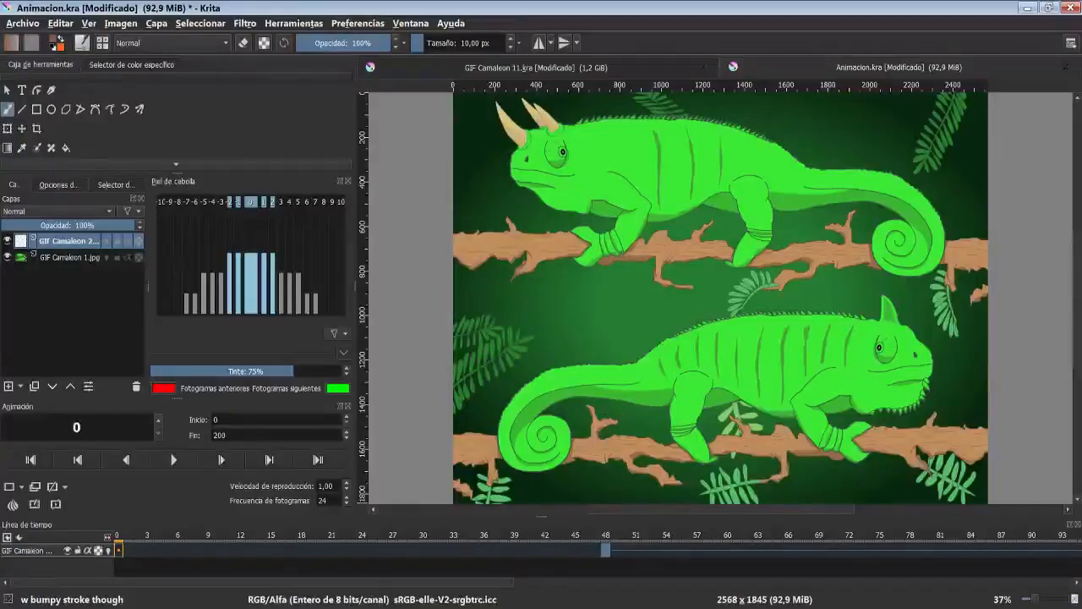
{"action": "left_click_drag", "start_coordinate": [496, 369], "coordinate": [496, 369]}
{"action": "left_click", "coordinate": [538, 377]}
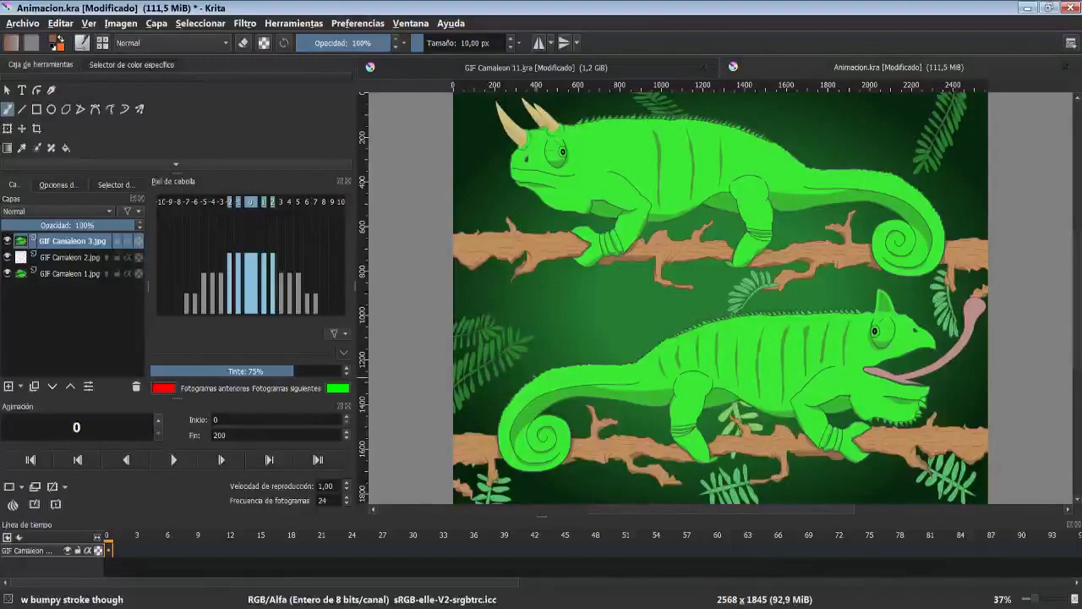
Create a duplicate keyframe at frame 60 on the GIF Camaleon 3.jpg layer.
{"action": "left_click", "coordinate": [544, 549]}
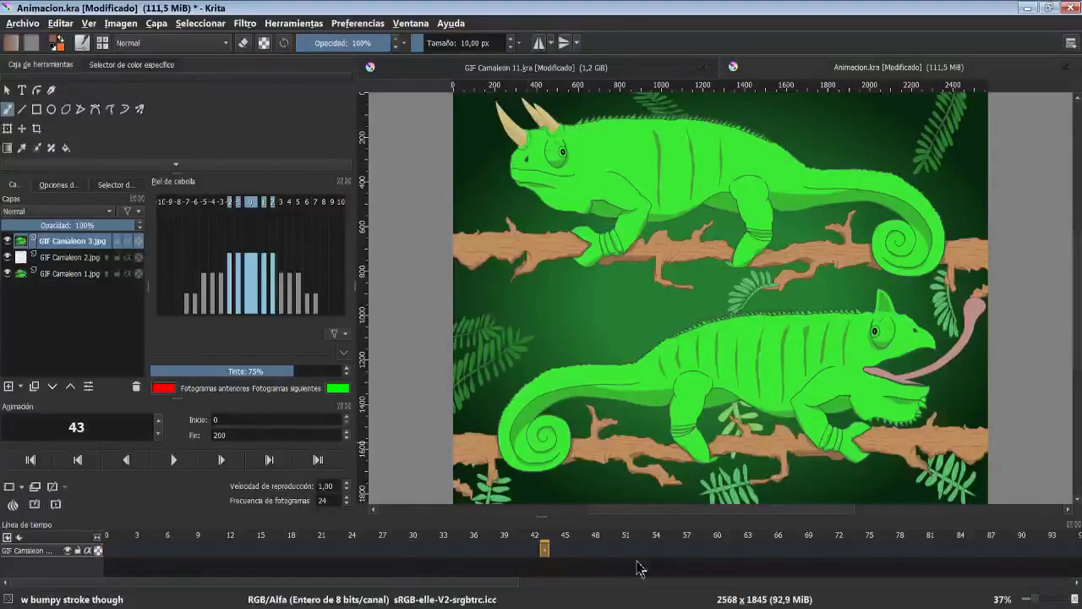
{"action": "left_click", "coordinate": [717, 549]}
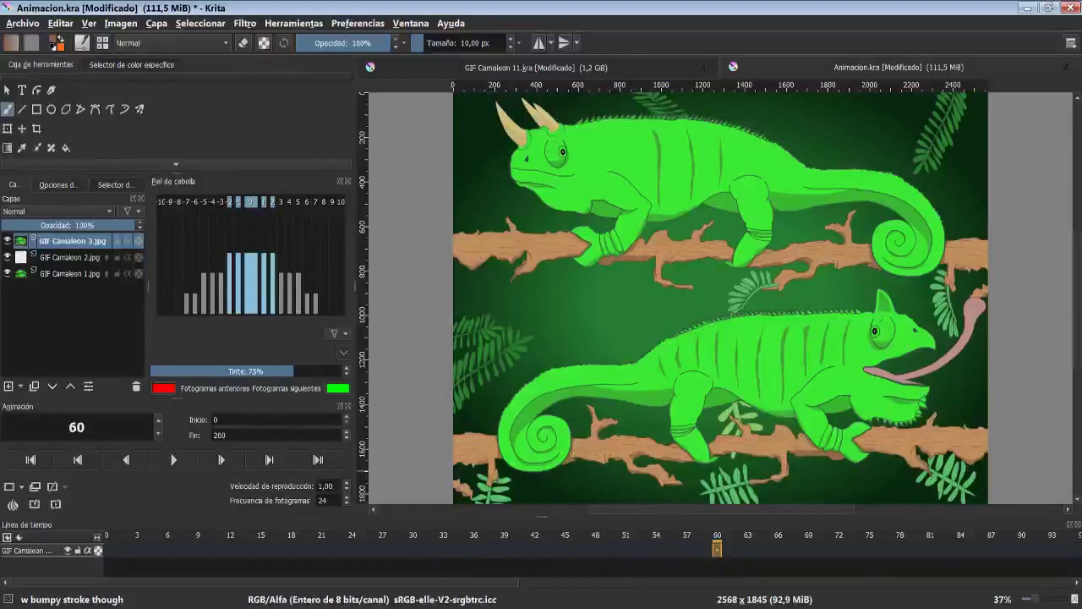
{"action": "right_click", "coordinate": [718, 549]}
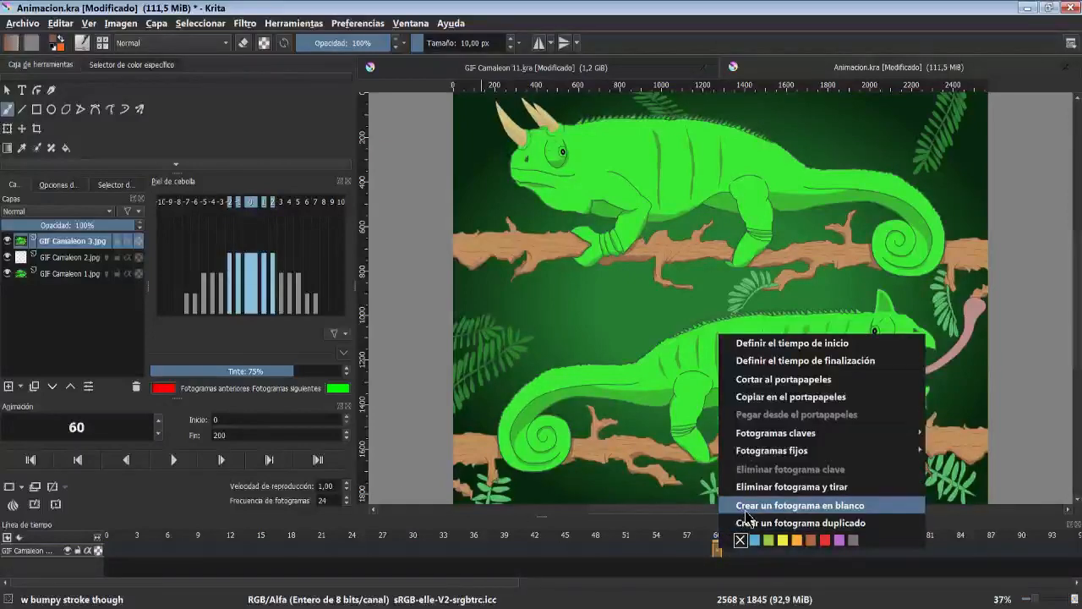
{"action": "left_click", "coordinate": [748, 522]}
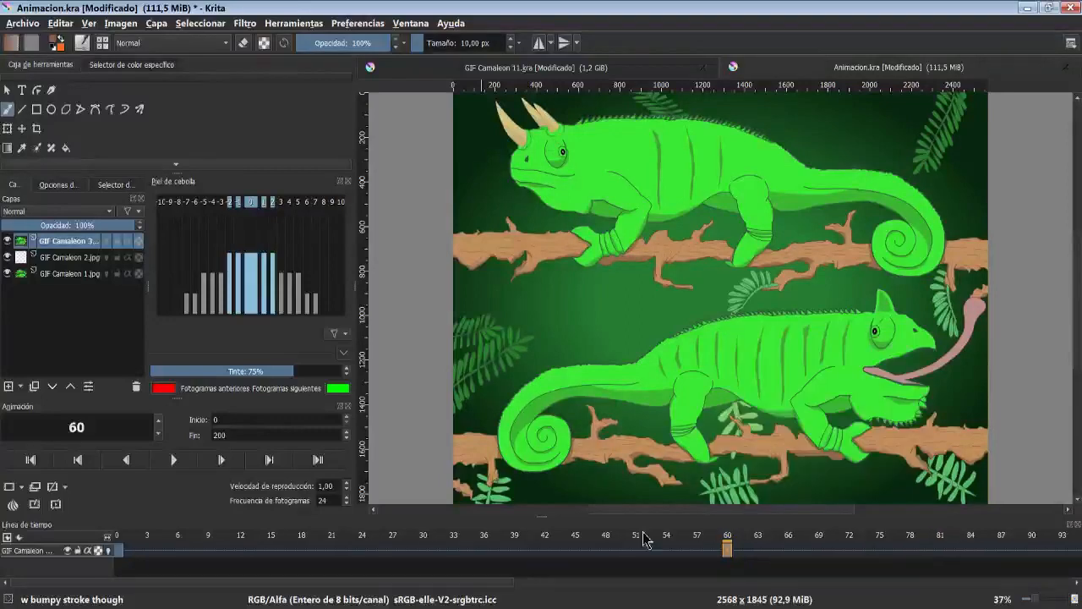
Delete the keyframe at frame 0 of the GIF Camaleon 3.jpg layer.
{"action": "left_click", "coordinate": [119, 550]}
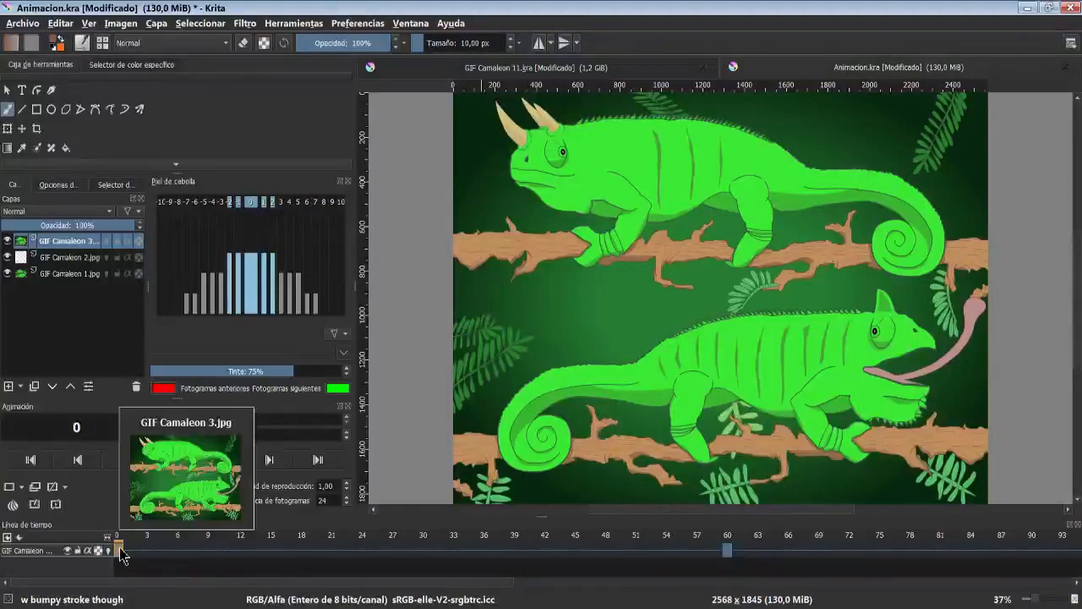
{"action": "right_click", "coordinate": [119, 551]}
{"action": "left_click", "coordinate": [159, 512]}
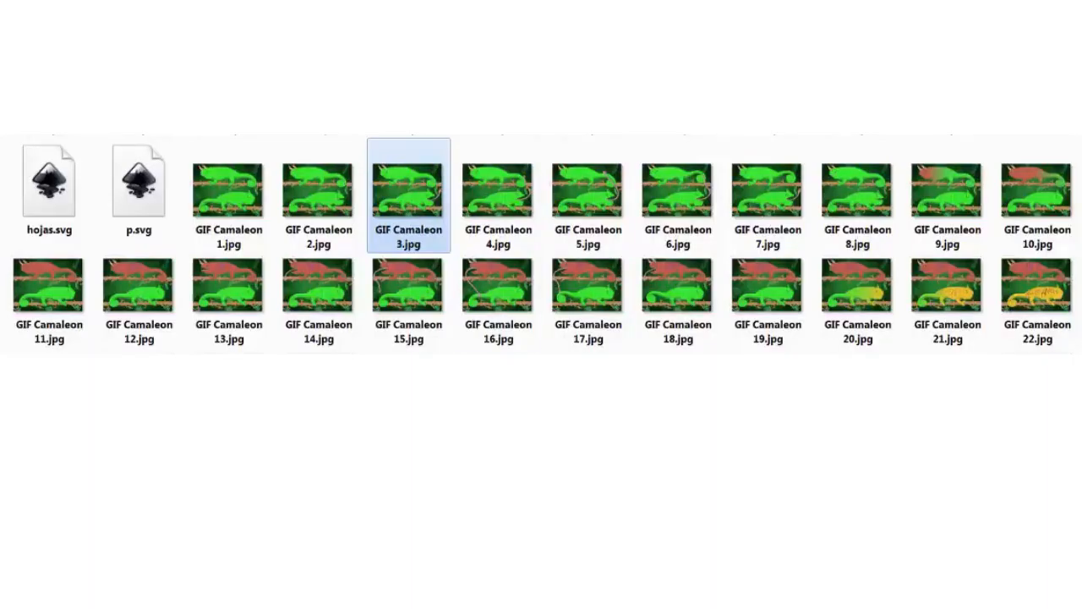
Insert the image GIF Camaleon 4.jpg as a new layer above the GIF Camaleon 3.jpg layer.
{"action": "left_click", "coordinate": [482, 200]}
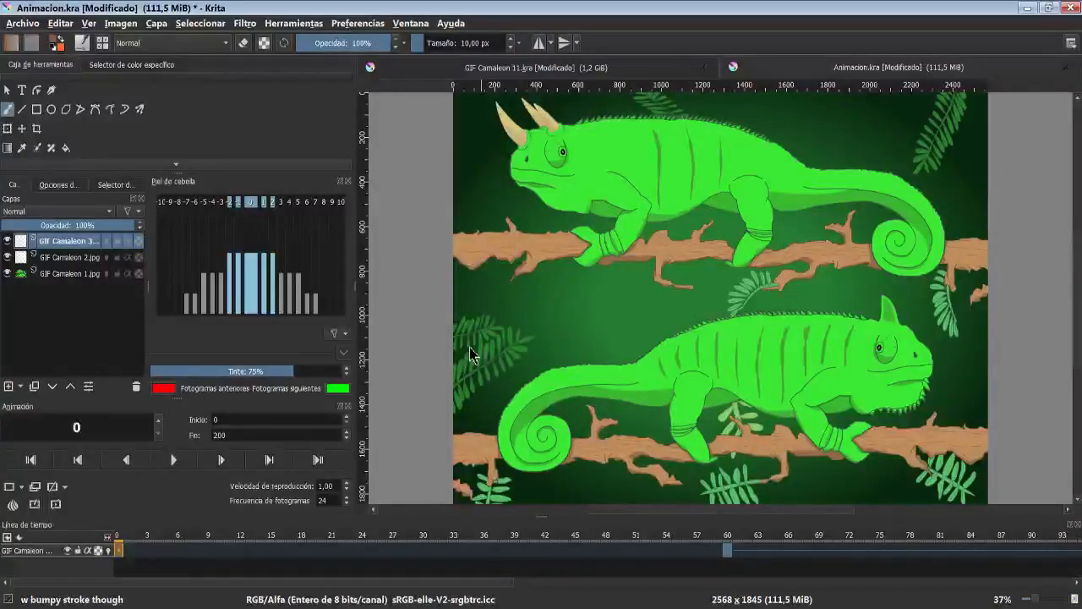
{"action": "left_click_drag", "start_coordinate": [471, 353], "coordinate": [471, 353]}
{"action": "left_click", "coordinate": [507, 353]}
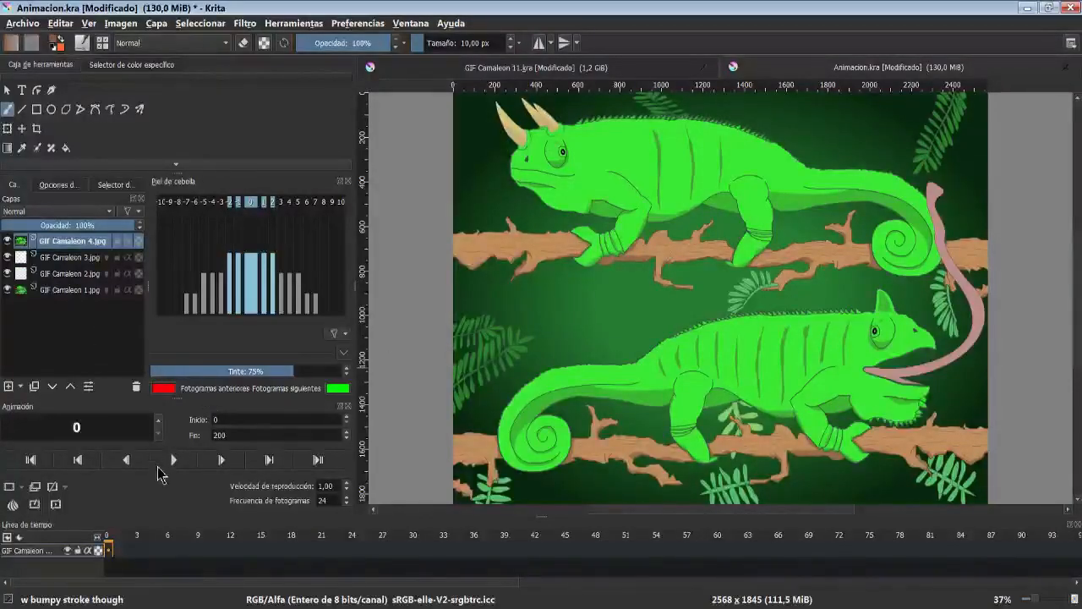
Create a duplicate keyframe at frame 72 on the GIF Camaleon 4.jpg layer.
{"action": "left_click_drag", "start_coordinate": [339, 589], "coordinate": [537, 600]}
{"action": "right_click", "coordinate": [479, 548]}
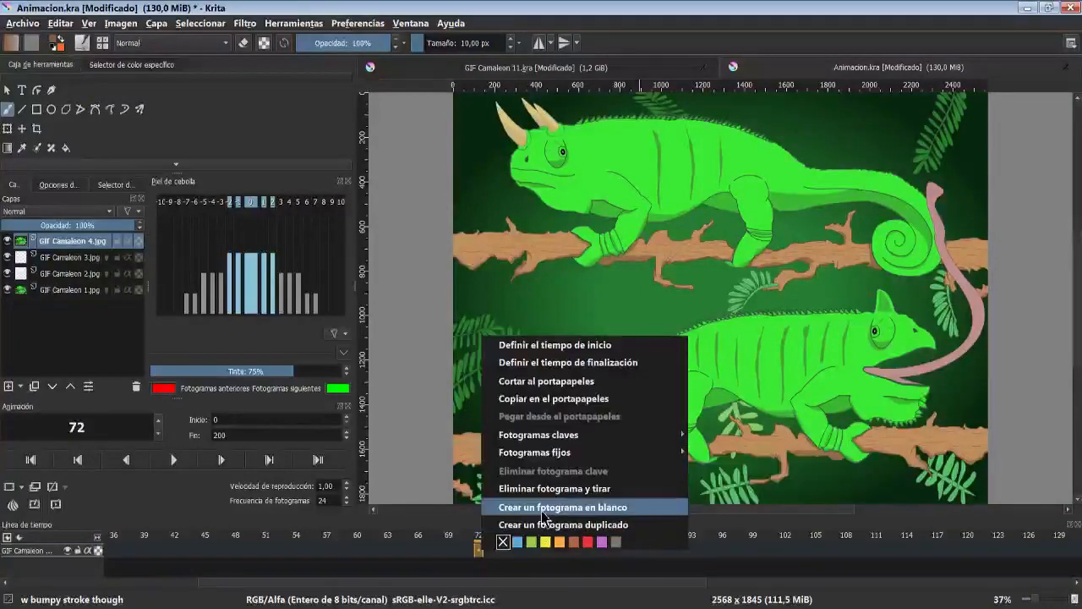
{"action": "left_click", "coordinate": [549, 524]}
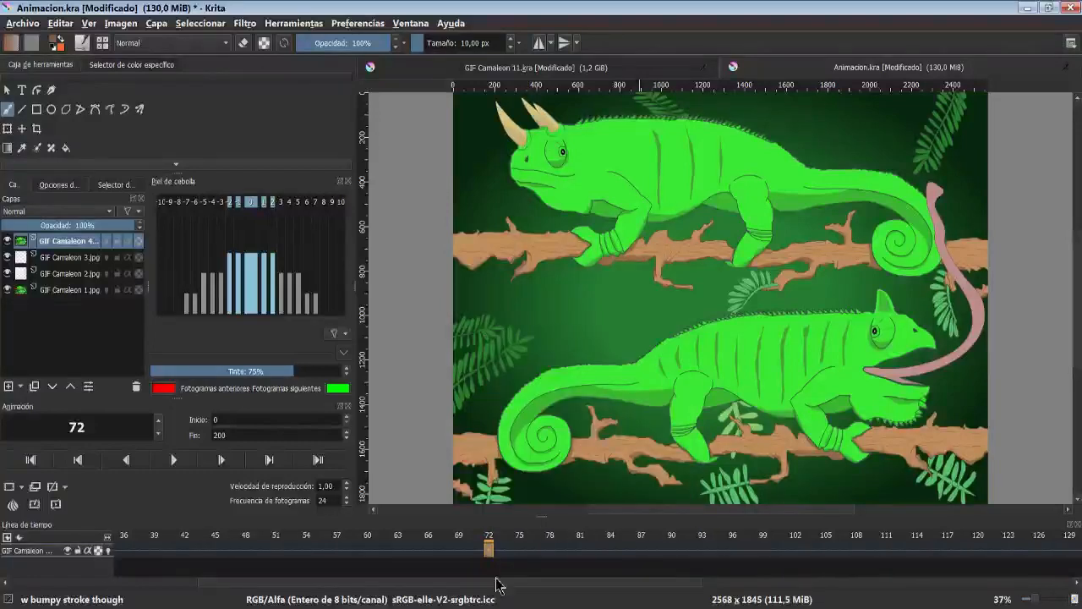
Delete the keyframe at frame 0 of the GIF Camaleon 4.jpg layer.
{"action": "left_click_drag", "start_coordinate": [480, 589], "coordinate": [282, 589]}
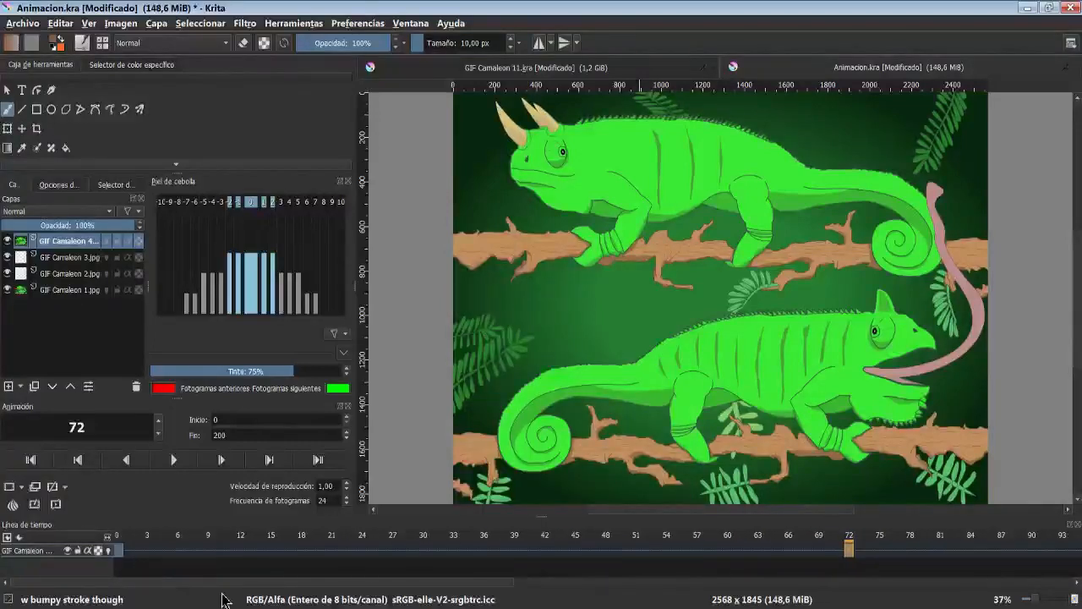
{"action": "left_click", "coordinate": [119, 549]}
{"action": "right_click", "coordinate": [123, 557]}
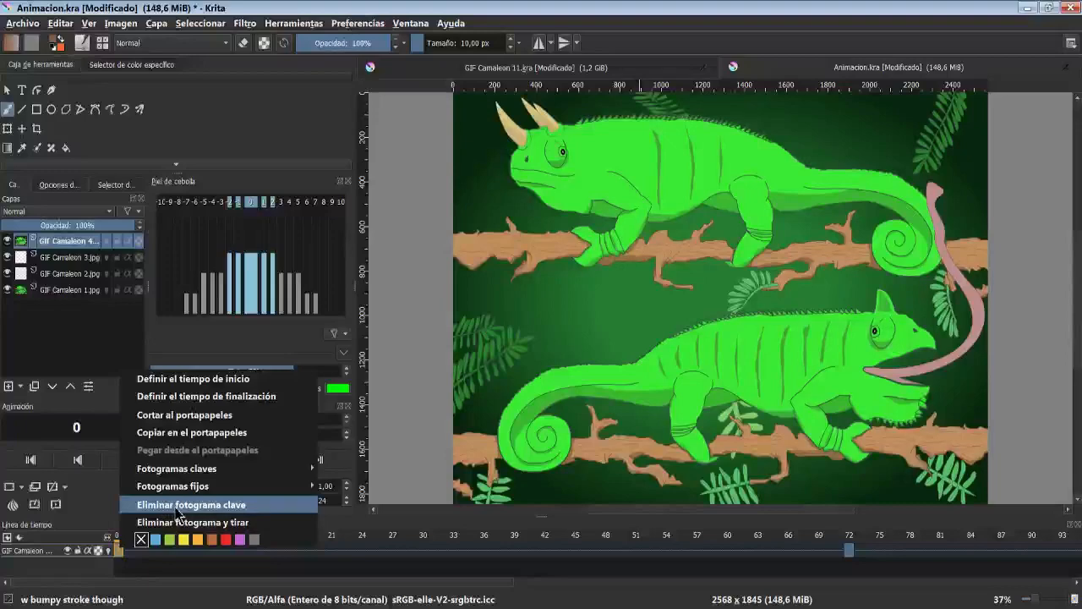
{"action": "left_click", "coordinate": [178, 505]}
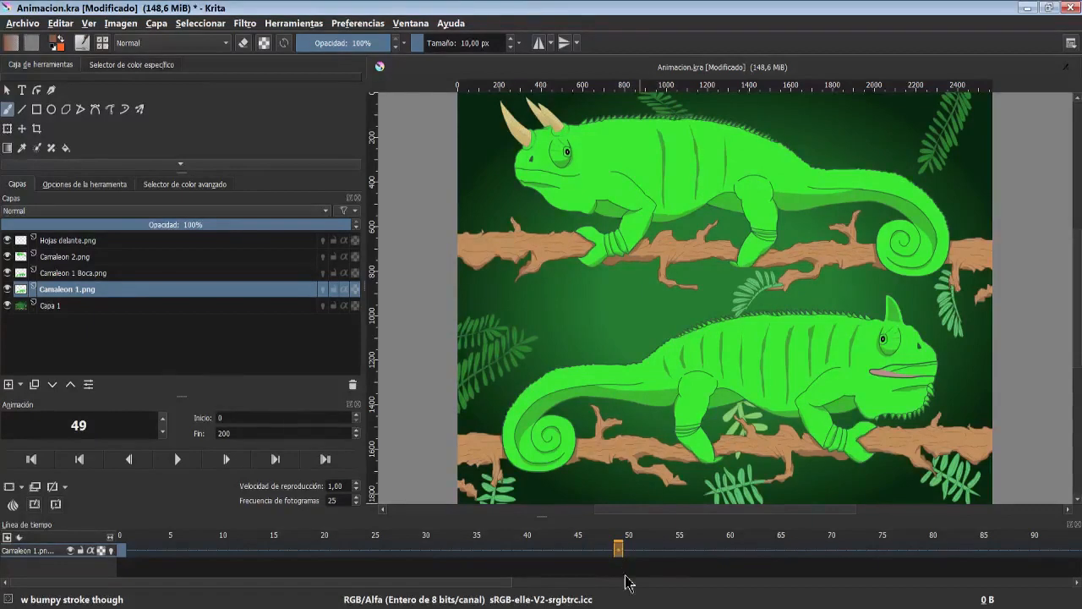
Create a blank keyframe at frame 50 on the Camaleon 1.png layer.
{"action": "left_click", "coordinate": [631, 551]}
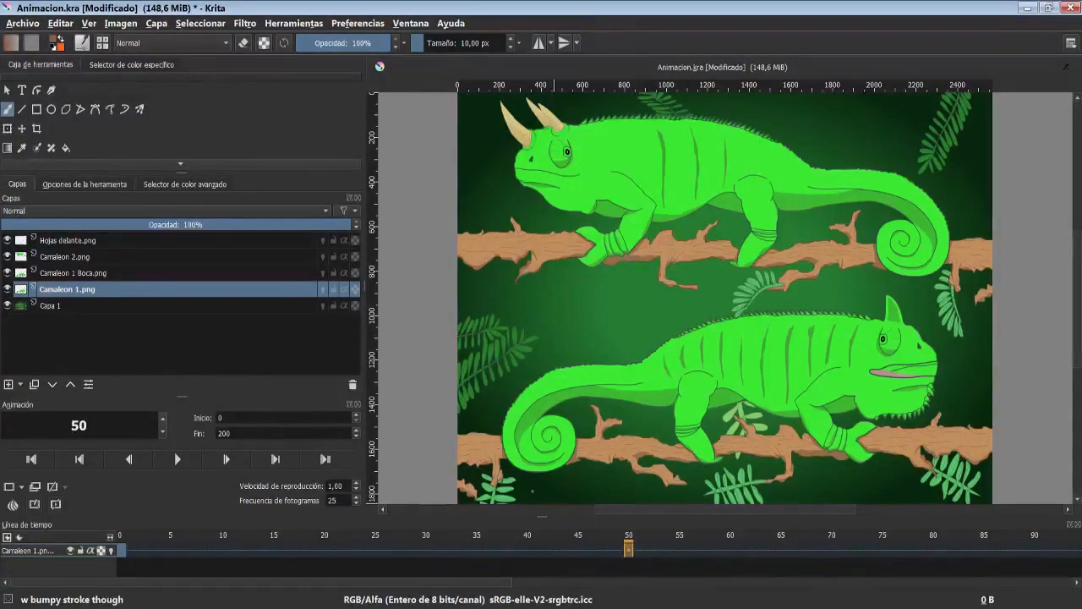
{"action": "left_click", "coordinate": [640, 549]}
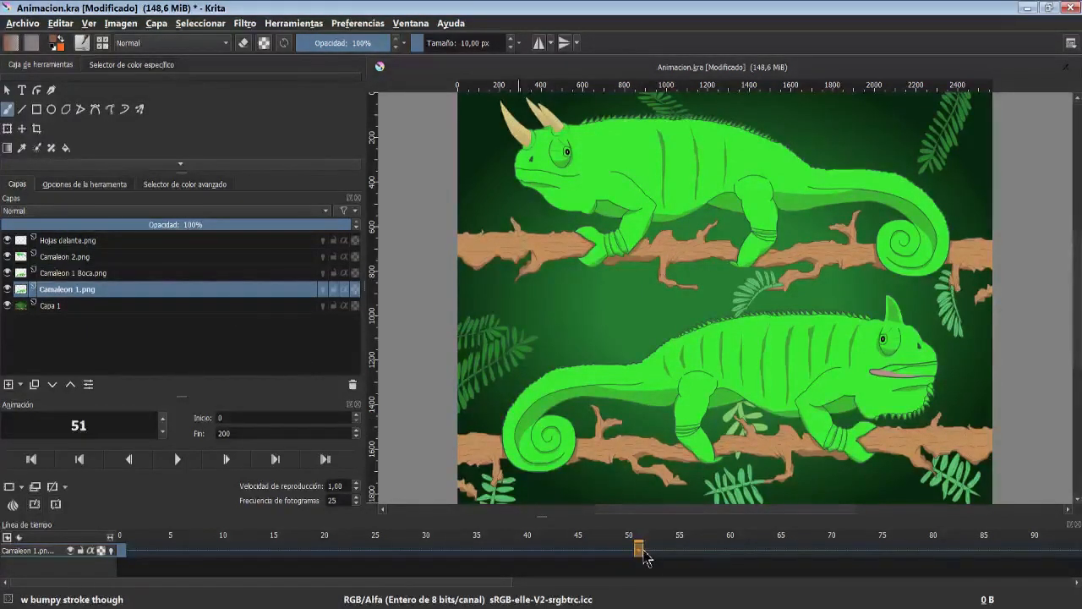
{"action": "left_click", "coordinate": [630, 550]}
{"action": "right_click", "coordinate": [630, 549]}
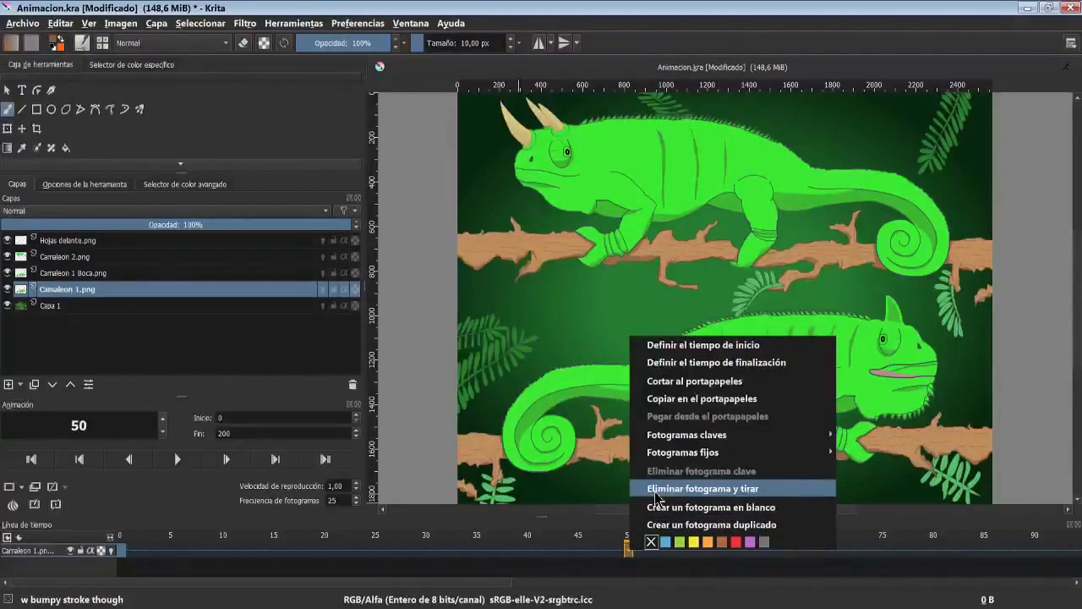
{"action": "left_click", "coordinate": [656, 488]}
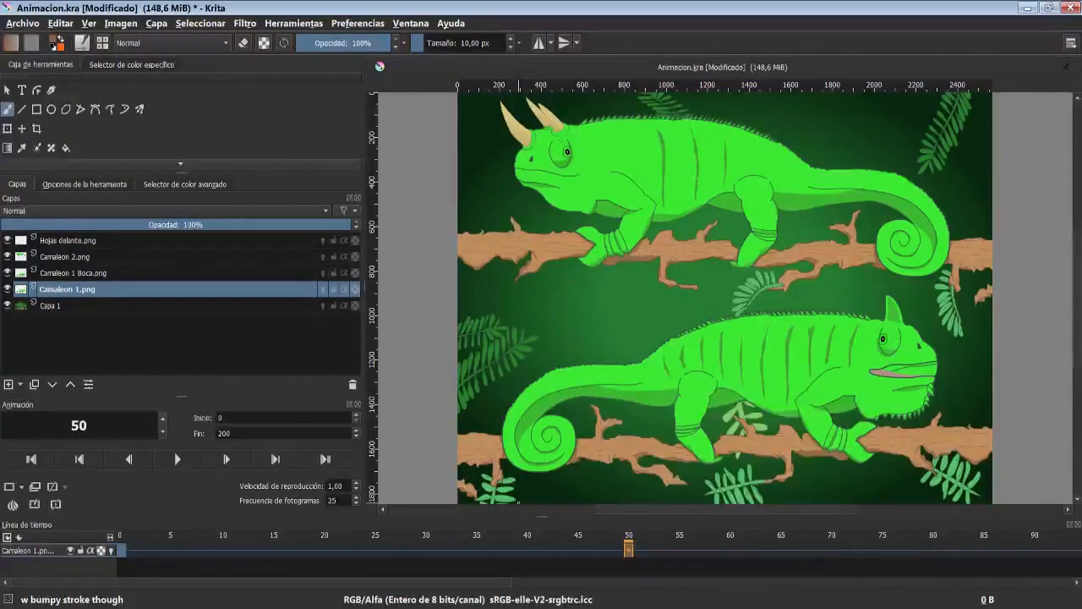
{"action": "right_click", "coordinate": [629, 549]}
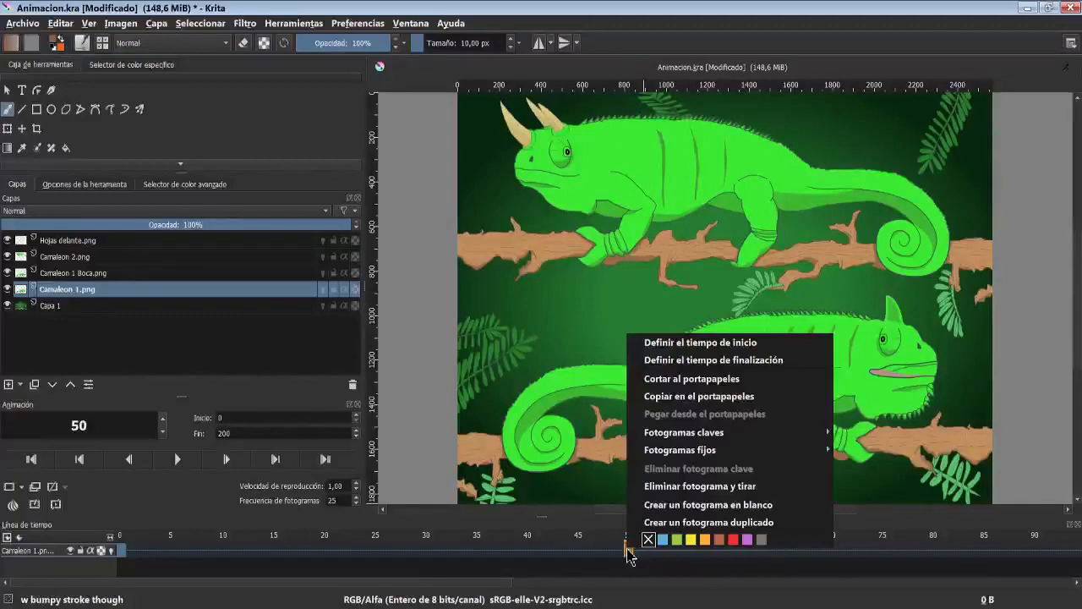
{"action": "left_click", "coordinate": [648, 507]}
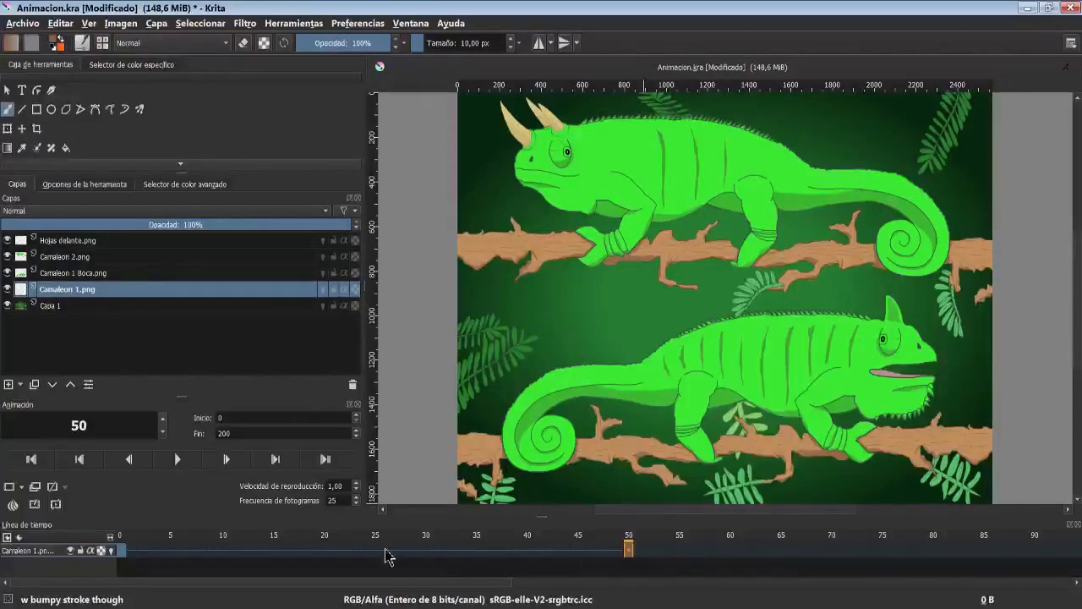
Compare the canvas at frame 50 with earlier frames of the Camaleon 1.png layer.
{"action": "left_click", "coordinate": [122, 550]}
{"action": "left_click", "coordinate": [628, 551]}
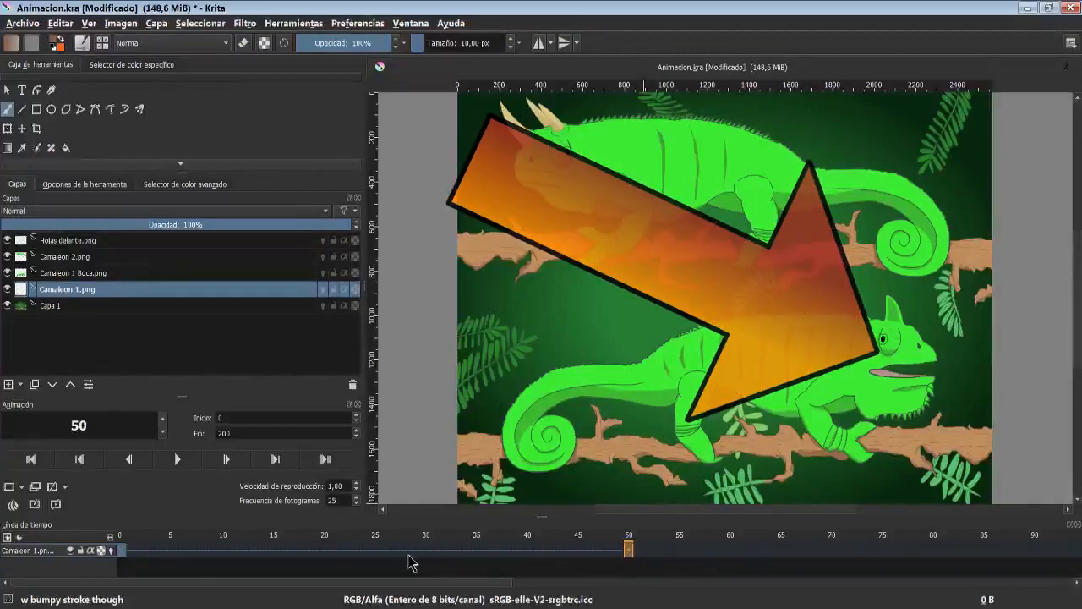
{"action": "left_click", "coordinate": [405, 550]}
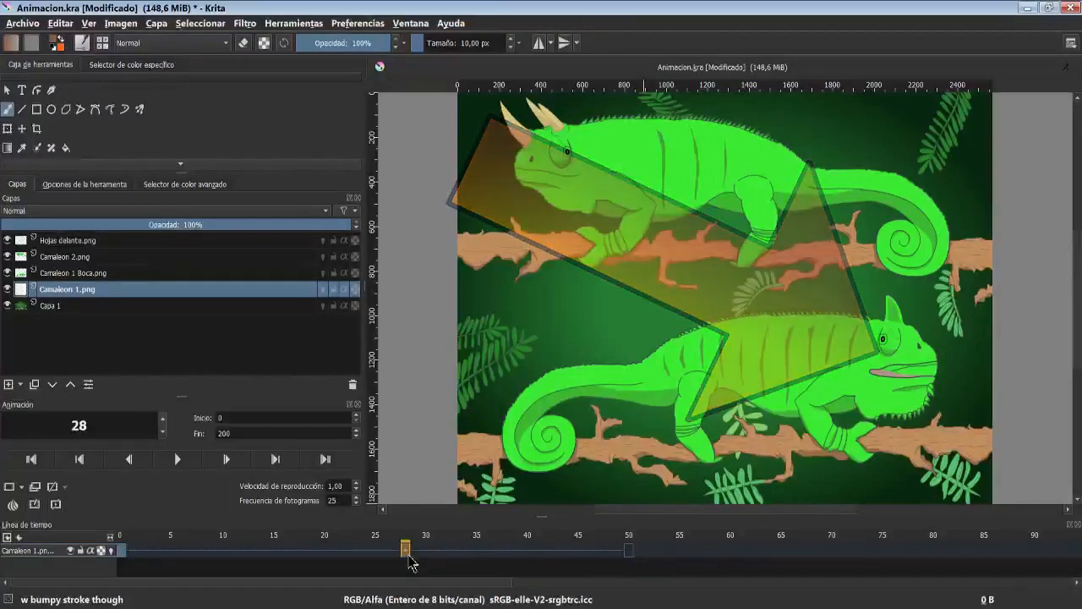
{"action": "left_click", "coordinate": [628, 550]}
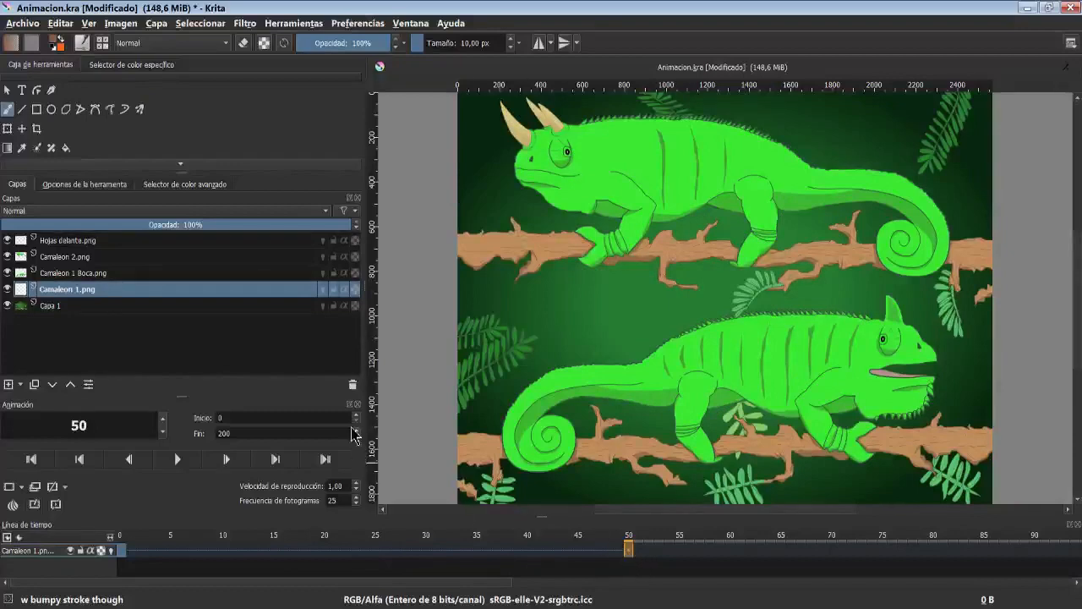
{"action": "left_click", "coordinate": [455, 551]}
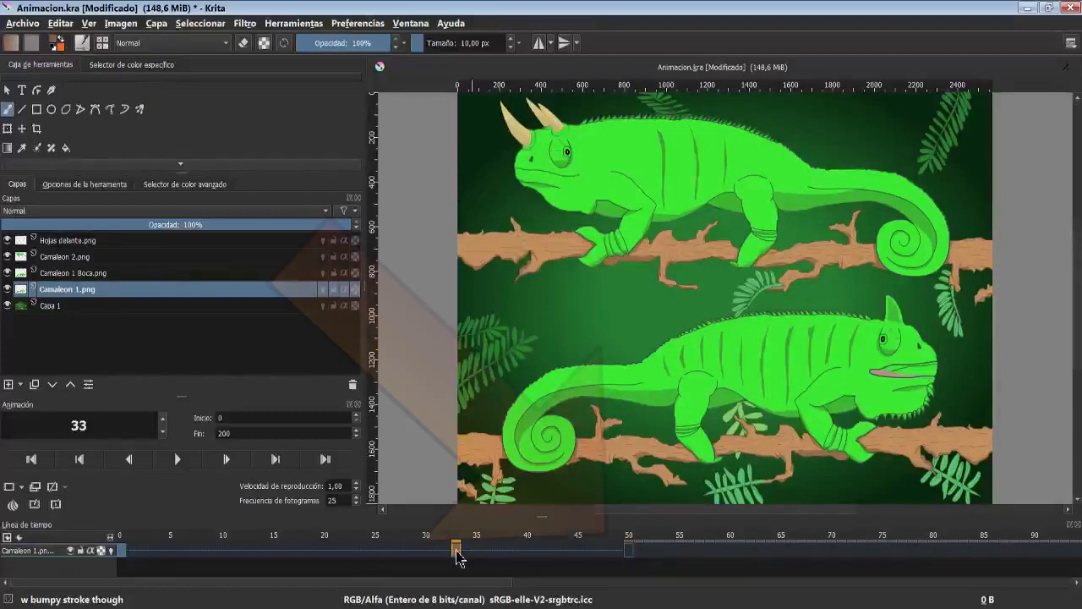
Check the frames around 50 on the Camaleon 1 Boca.png layer, and delete its keyframes across frames 0 to 49.
{"action": "left_click", "coordinate": [80, 272]}
{"action": "left_click", "coordinate": [628, 551]}
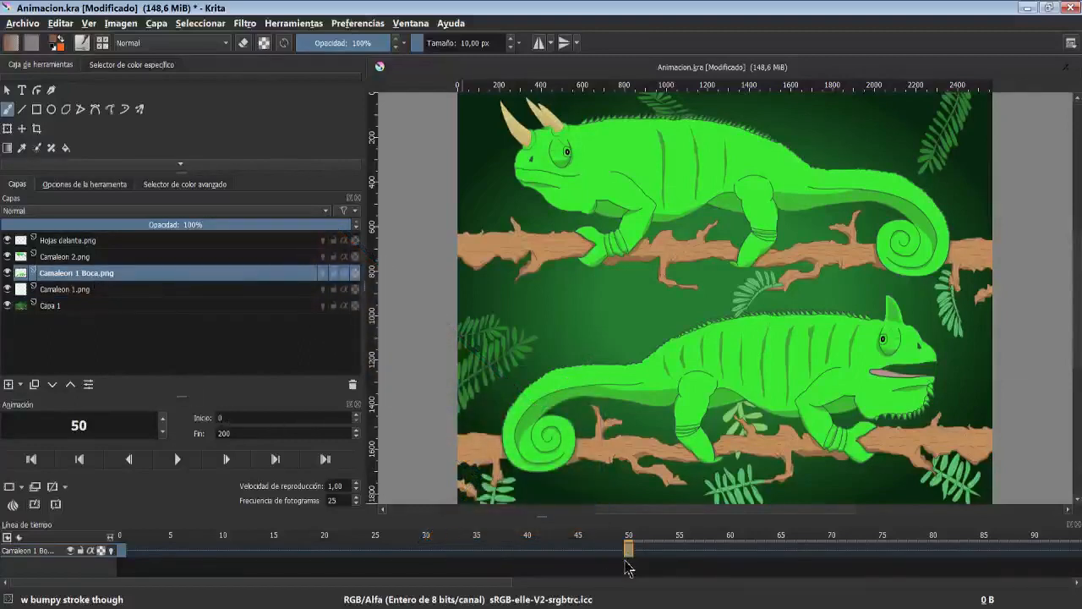
{"action": "left_click", "coordinate": [710, 551]}
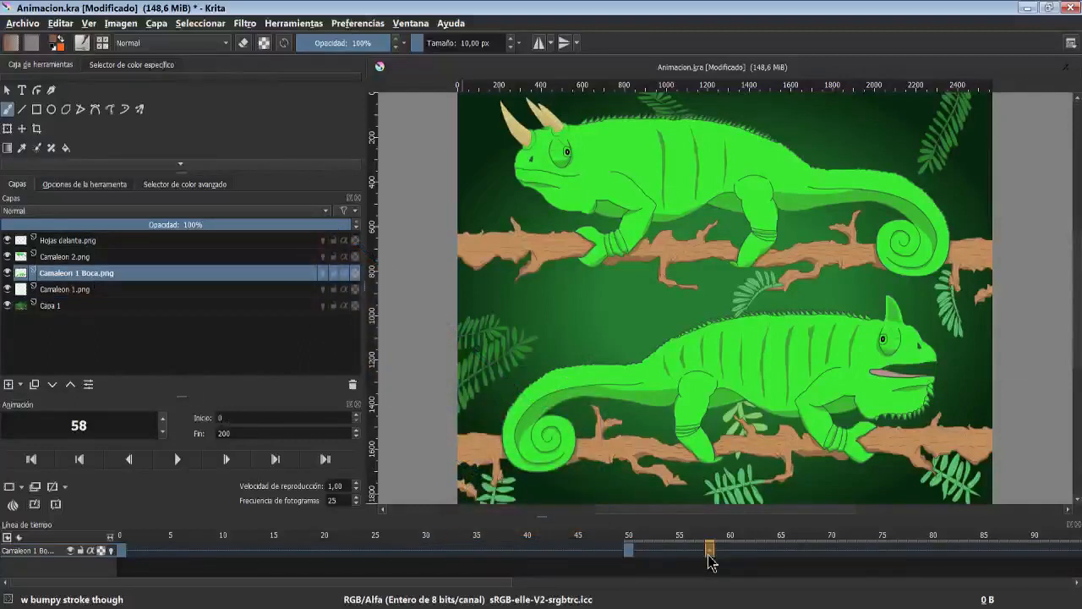
{"action": "left_click", "coordinate": [598, 550]}
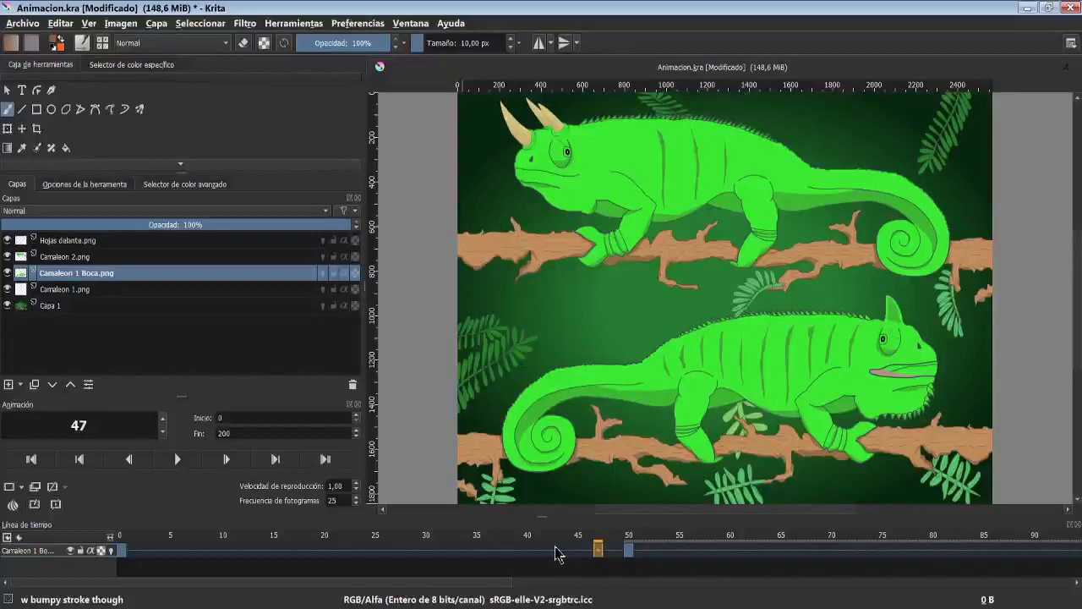
{"action": "left_click", "coordinate": [633, 552]}
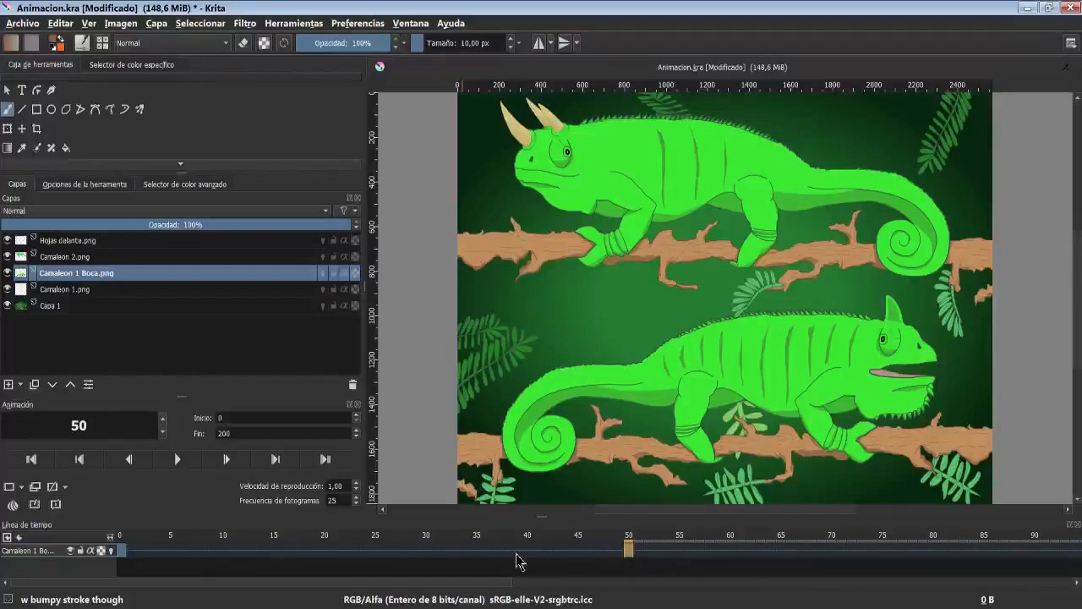
{"action": "left_click", "coordinate": [618, 551]}
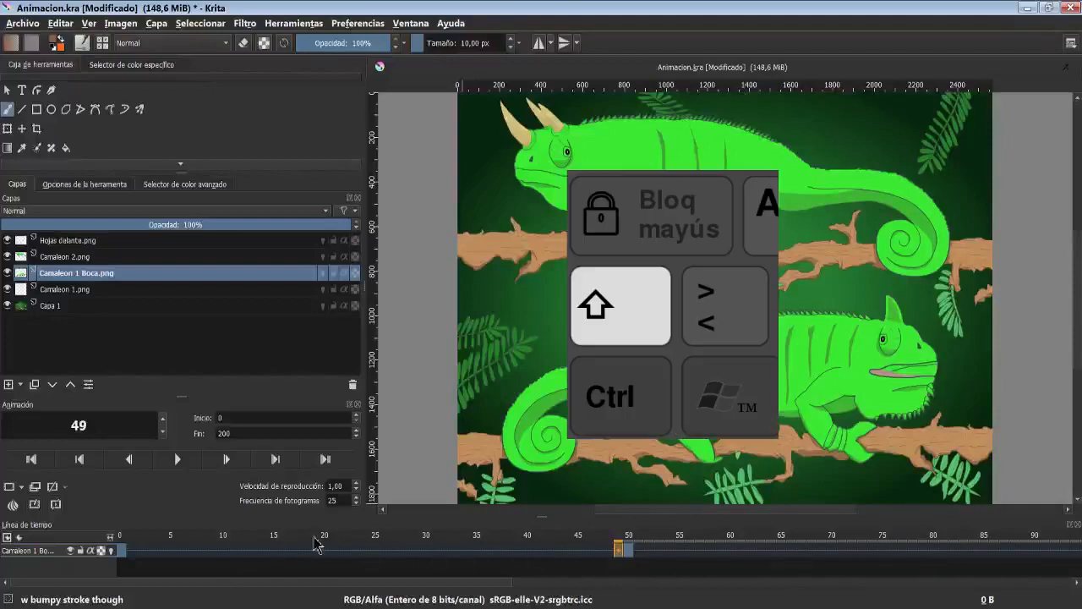
{"action": "left_click", "coordinate": [121, 551], "text": "shift"}
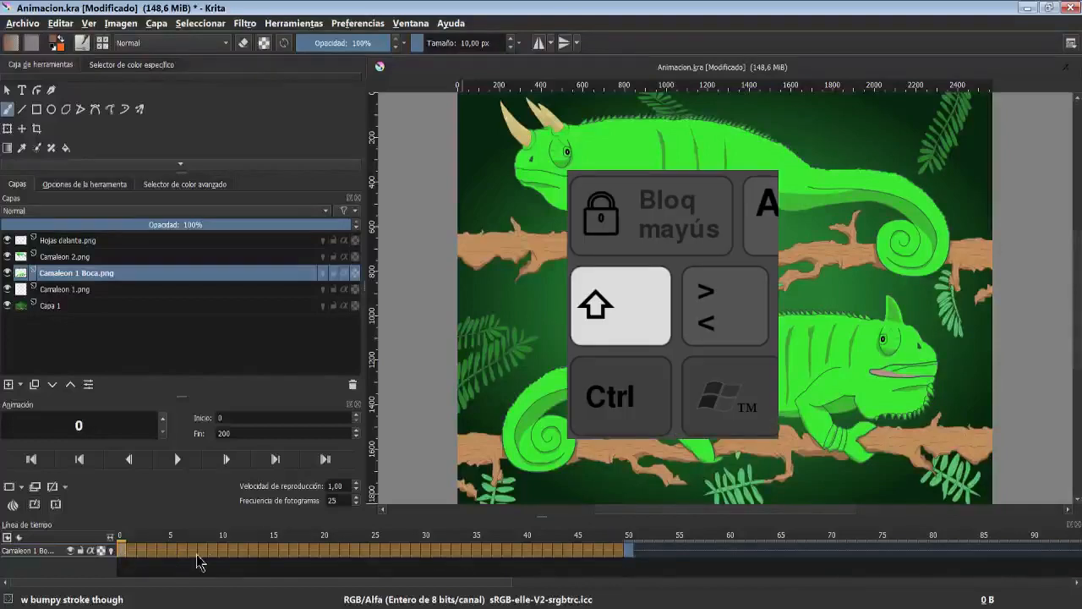
{"action": "right_click", "coordinate": [225, 553]}
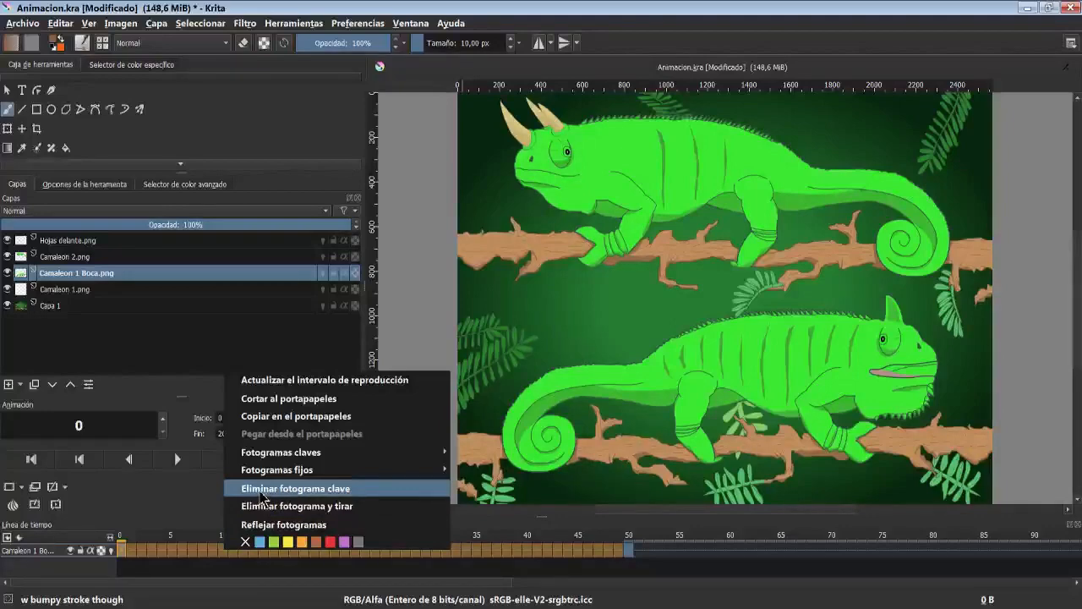
{"action": "left_click", "coordinate": [263, 496]}
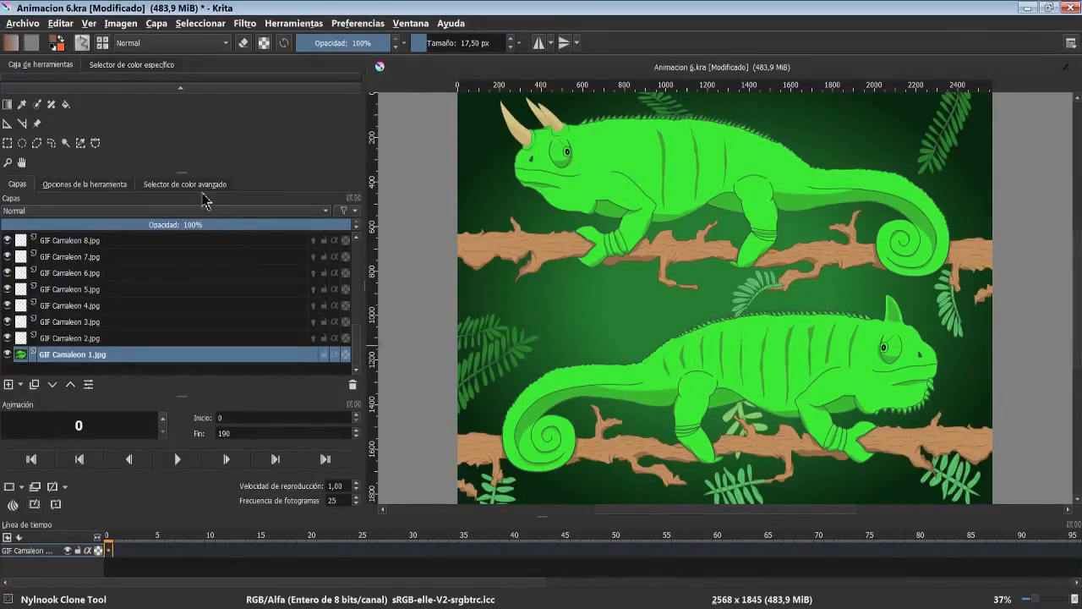
Set up the animation render as a video with a height of 500 px.
{"action": "left_click", "coordinate": [23, 23]}
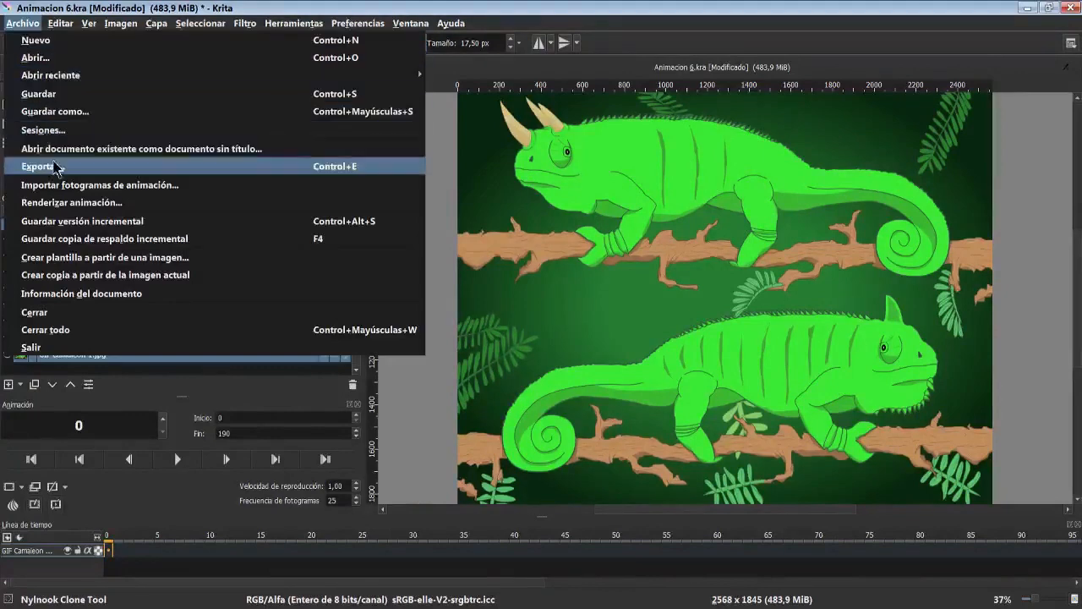
{"action": "left_click", "coordinate": [61, 203]}
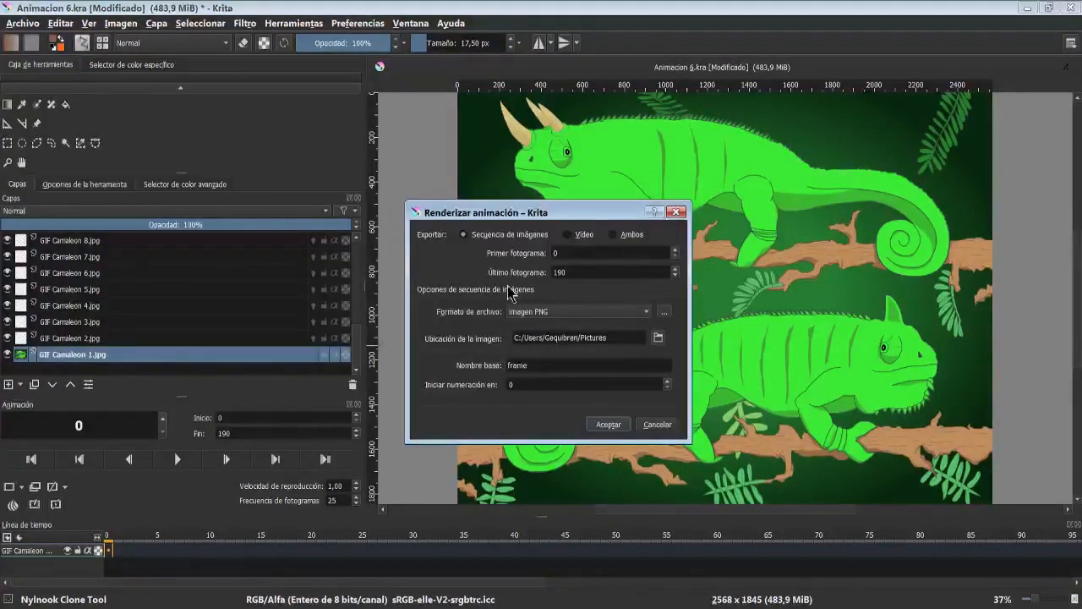
{"action": "left_click", "coordinate": [569, 236]}
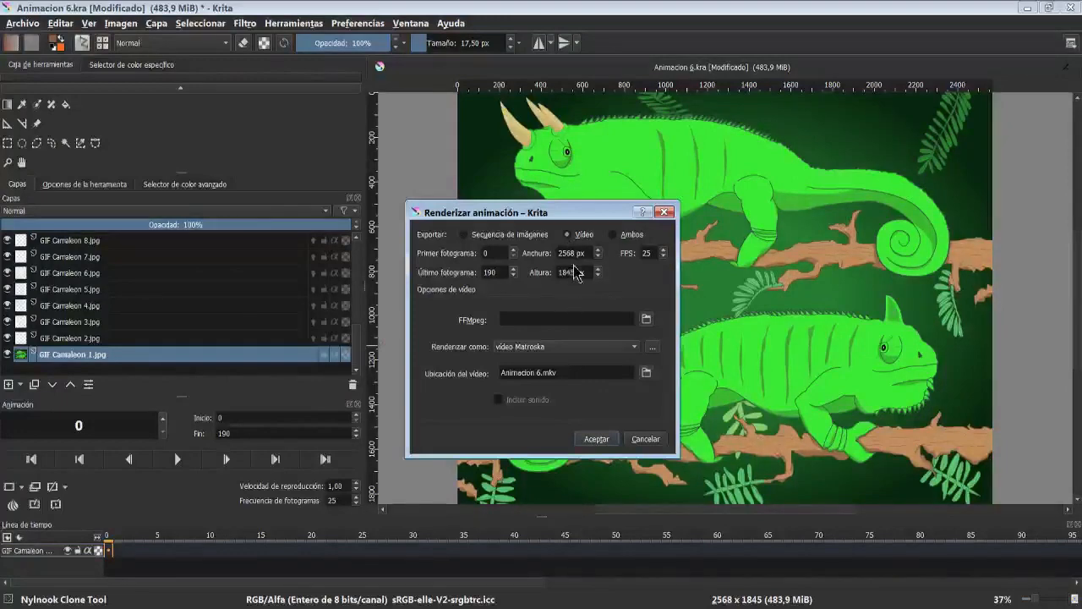
{"action": "double_click", "coordinate": [576, 256]}
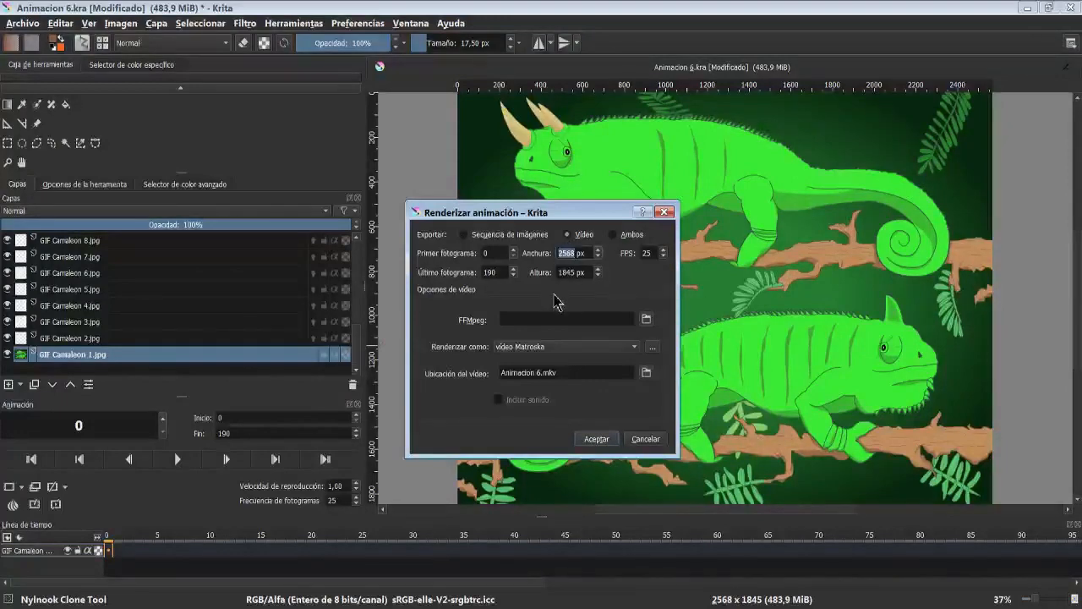
{"action": "left_click", "coordinate": [564, 271]}
{"action": "left_click", "coordinate": [597, 257]}
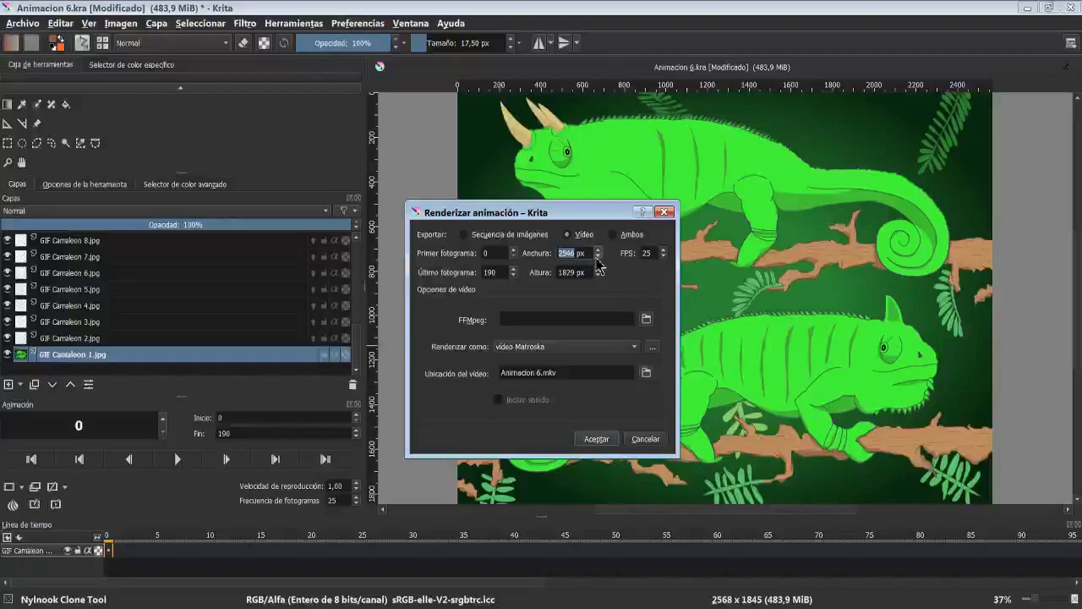
{"action": "key", "text": "BackSpace"}
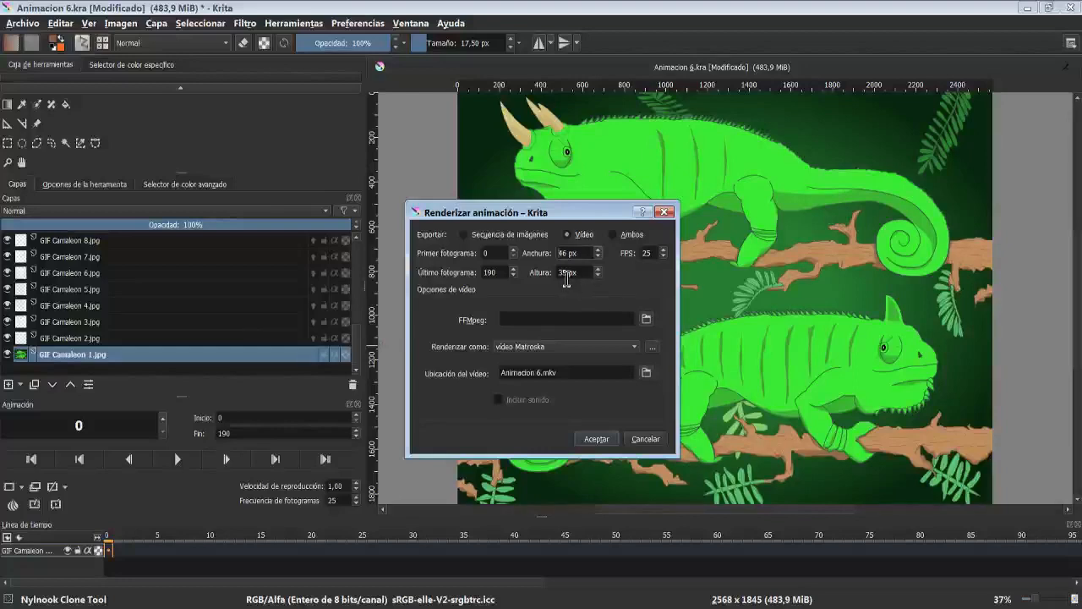
{"action": "double_click", "coordinate": [566, 276]}
{"action": "type", "text": "500"}
Set the FFmpeg path for the render to ffmpeg.exe in the FFmpeg bin folder.
{"action": "left_click", "coordinate": [646, 318]}
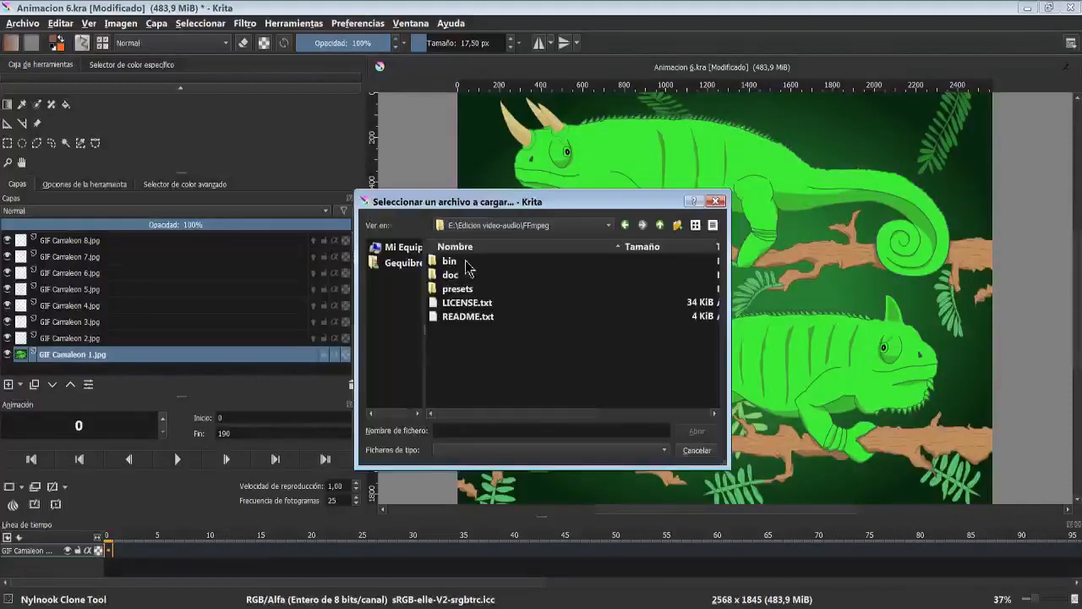
{"action": "left_click", "coordinate": [466, 265]}
{"action": "double_click", "coordinate": [465, 266]}
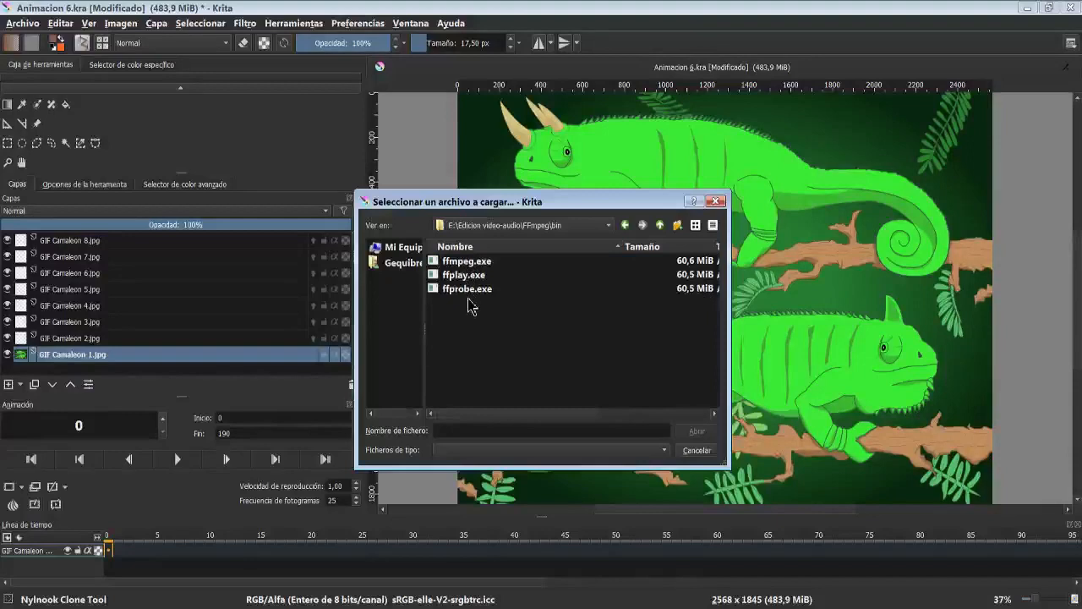
{"action": "left_click", "coordinate": [479, 262]}
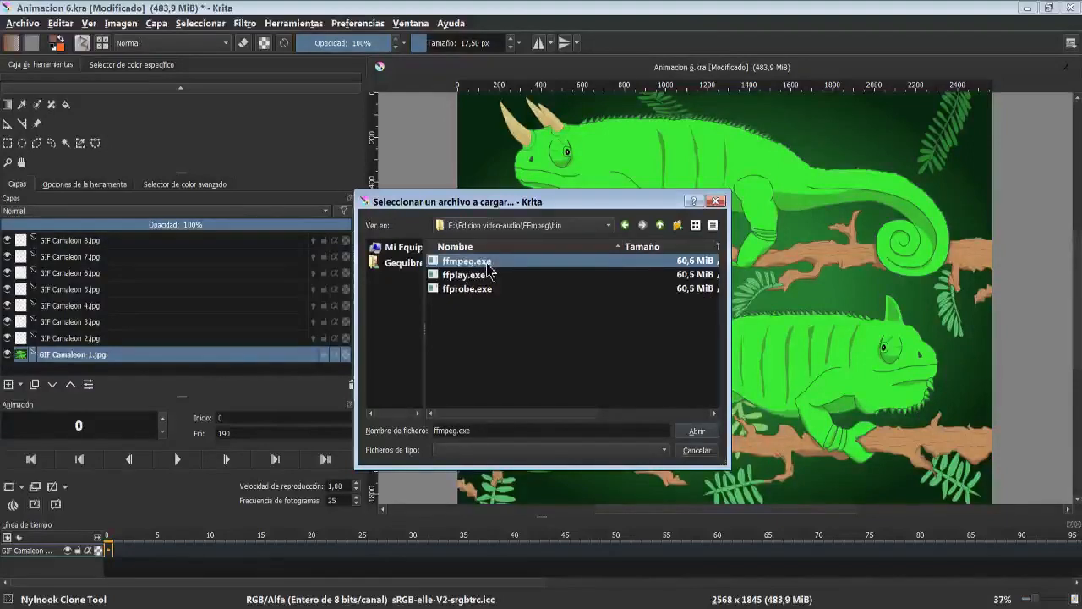
{"action": "double_click", "coordinate": [487, 264]}
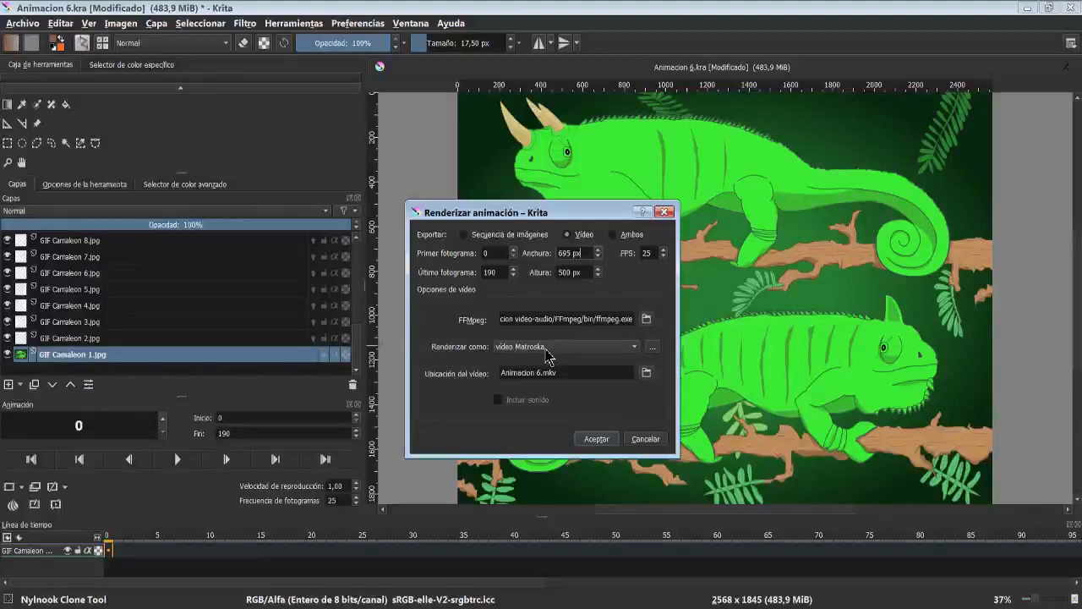
Choose GIF image as the render format, name the output Animacion GIF.gif and start the render.
{"action": "left_click", "coordinate": [545, 349]}
{"action": "left_click", "coordinate": [533, 363]}
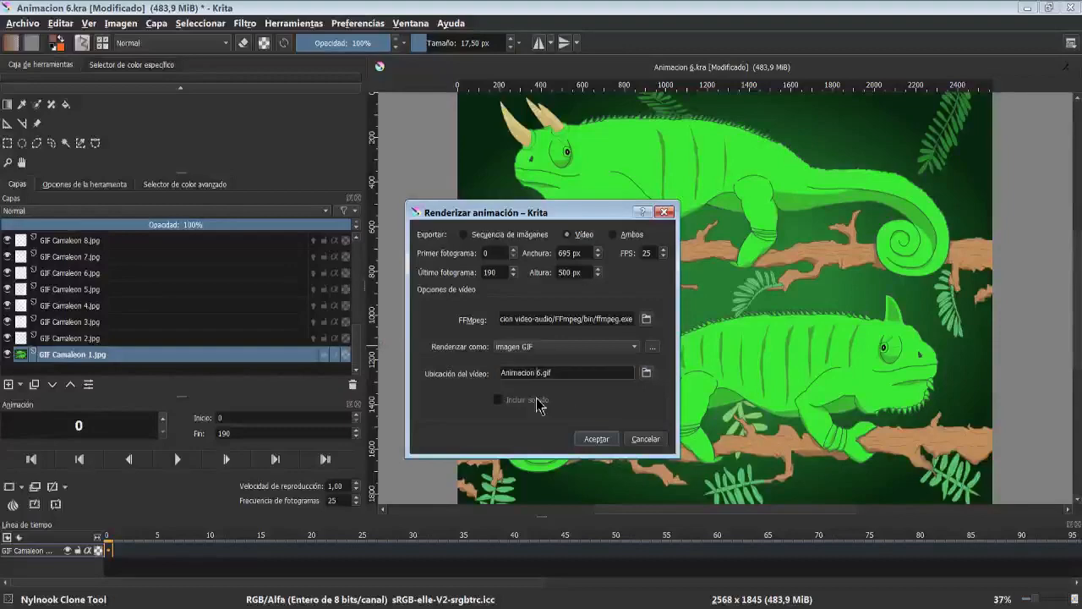
{"action": "double_click", "coordinate": [538, 373]}
{"action": "type", "text": "GIF"}
{"action": "left_click", "coordinate": [595, 440]}
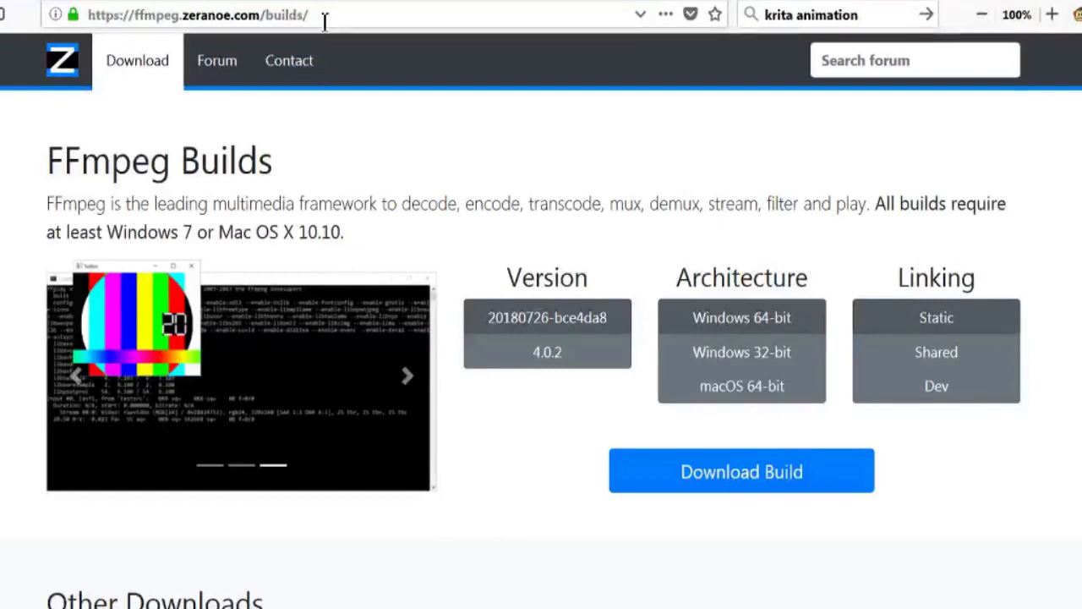
Look at the FFmpeg Builds page at ffmpeg.zeranoe.com/builds in the browser.
{"action": "left_click_drag", "start_coordinate": [302, 17], "coordinate": [325, 20]}
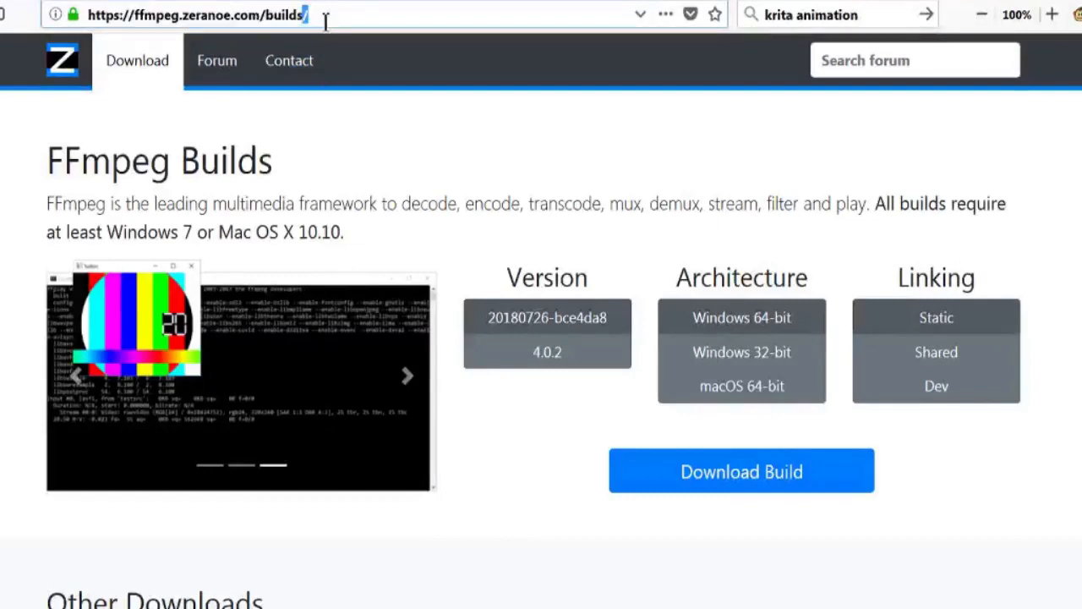
{"action": "left_click", "coordinate": [466, 392]}
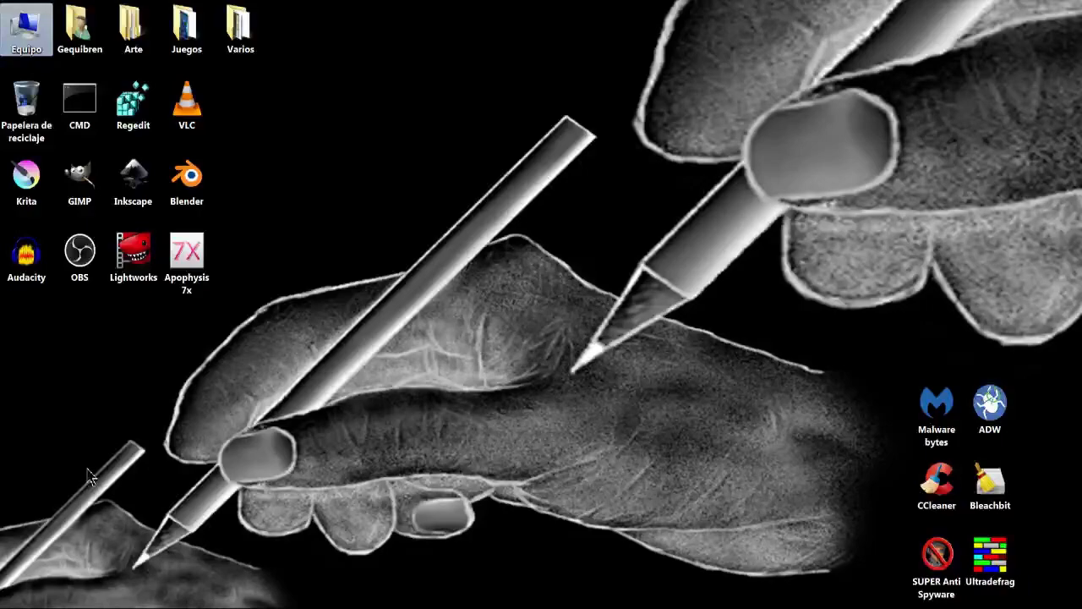
Open the Windows Control Panel to view all of the computer's configuration items.
{"action": "key", "text": "super"}
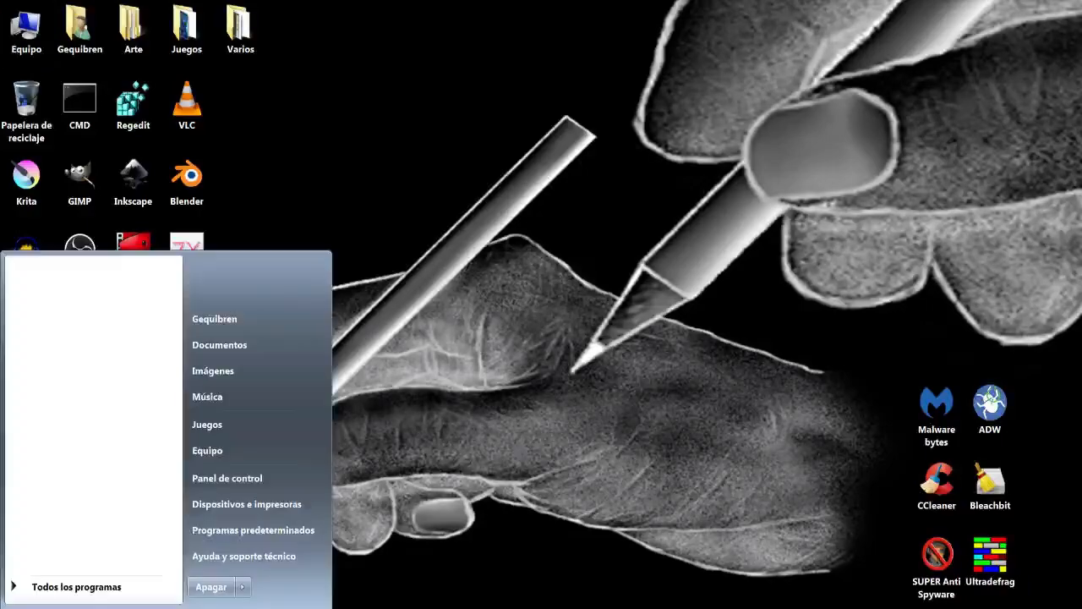
{"action": "left_click", "coordinate": [253, 478]}
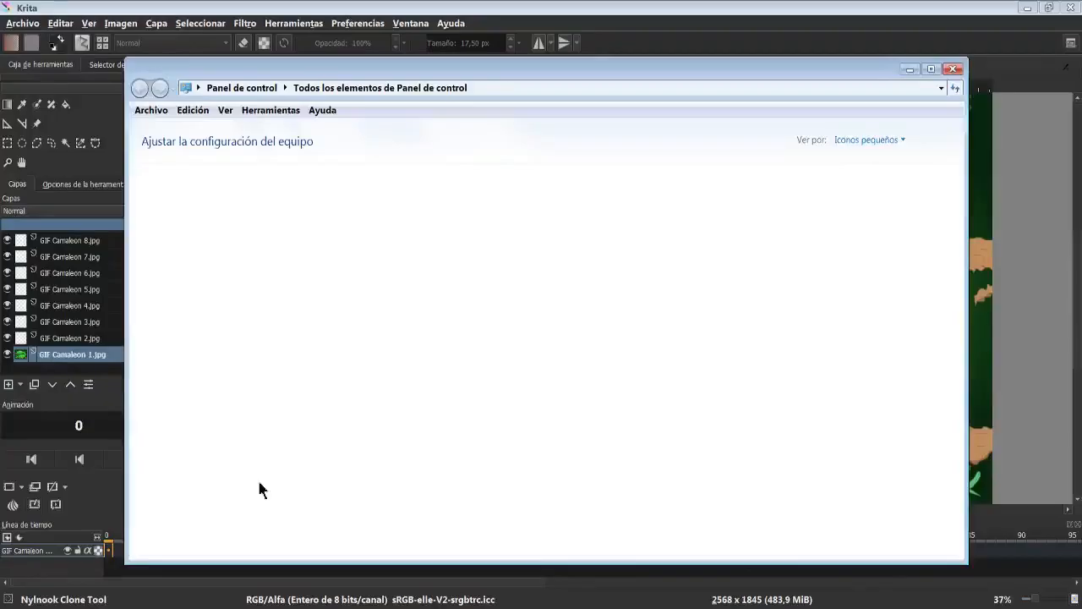
{"action": "double_click", "coordinate": [502, 76]}
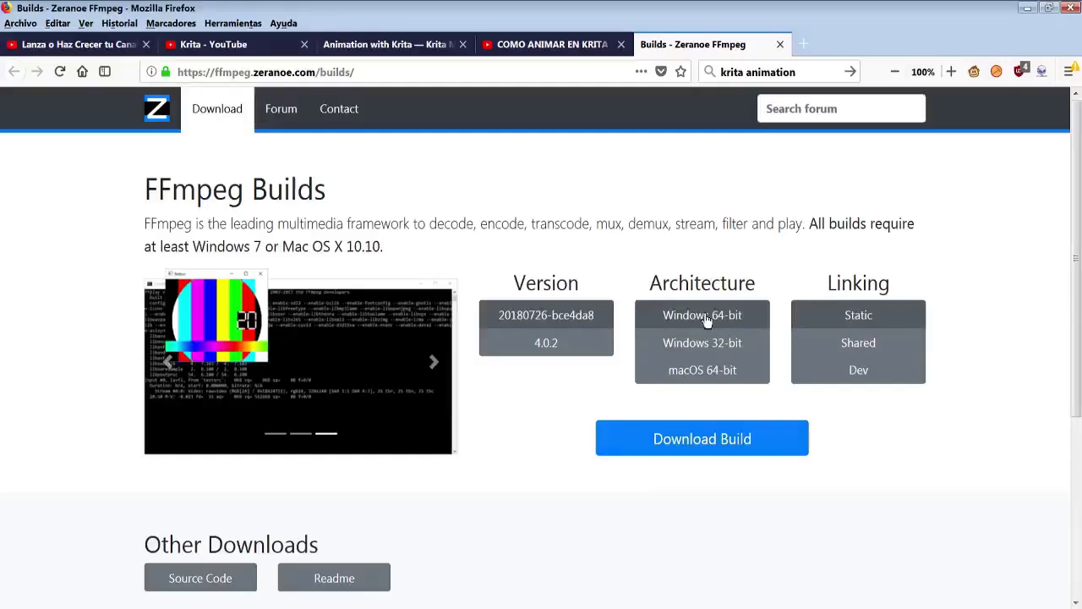
Select the Windows 64-bit architecture on the FFmpeg Builds page in Firefox and download the build.
{"action": "left_click", "coordinate": [702, 315]}
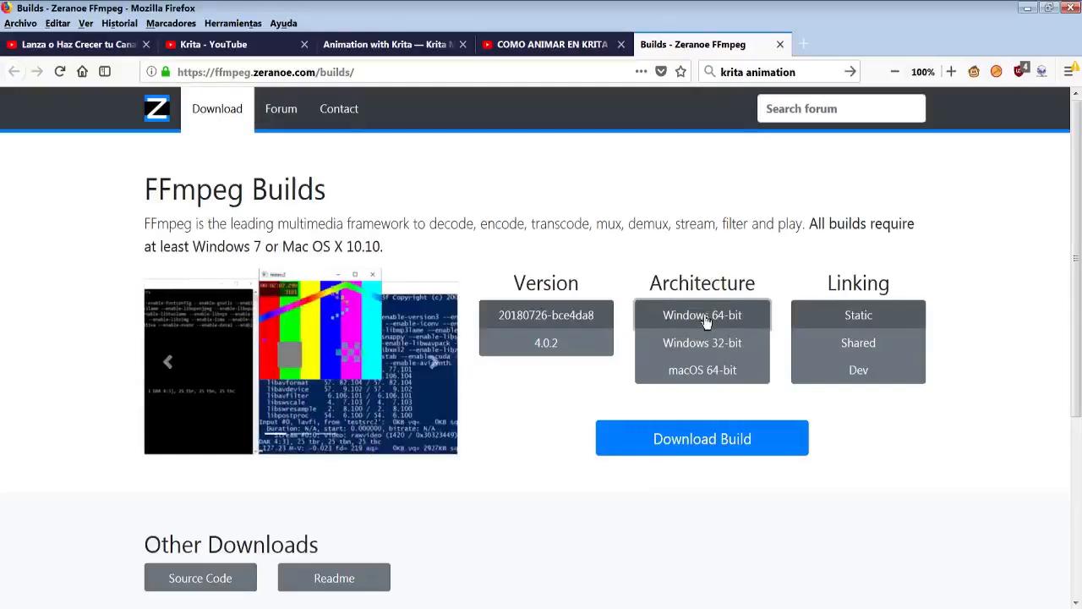
{"action": "left_click", "coordinate": [693, 448]}
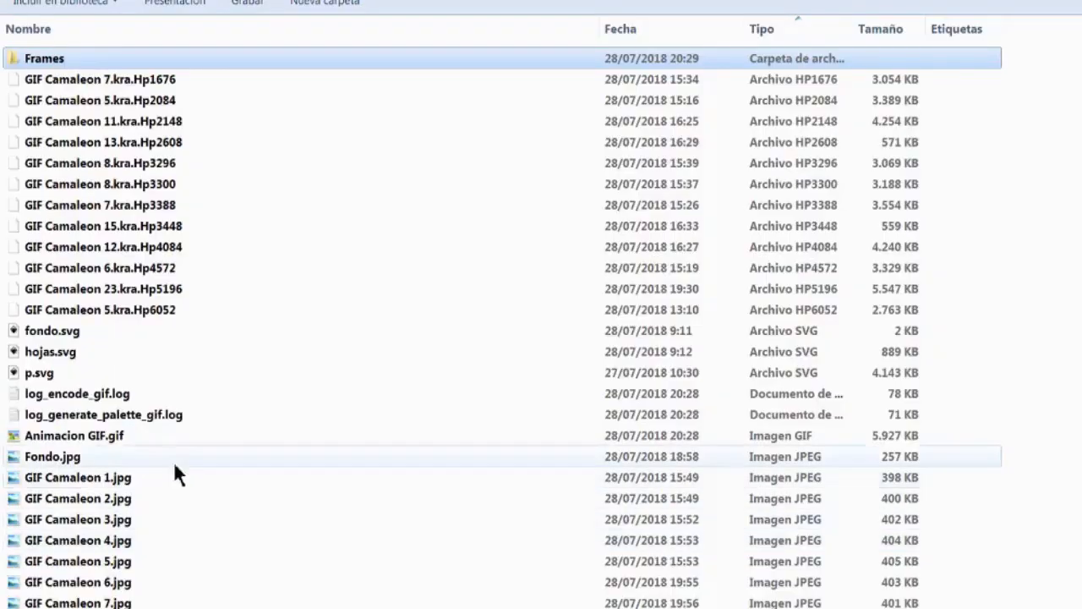
Open Animacion GIF.gif from the file explorer in Internet Explorer, decline making it the default browser, and watch the animation.
{"action": "left_click", "coordinate": [100, 437]}
{"action": "right_click", "coordinate": [100, 437]}
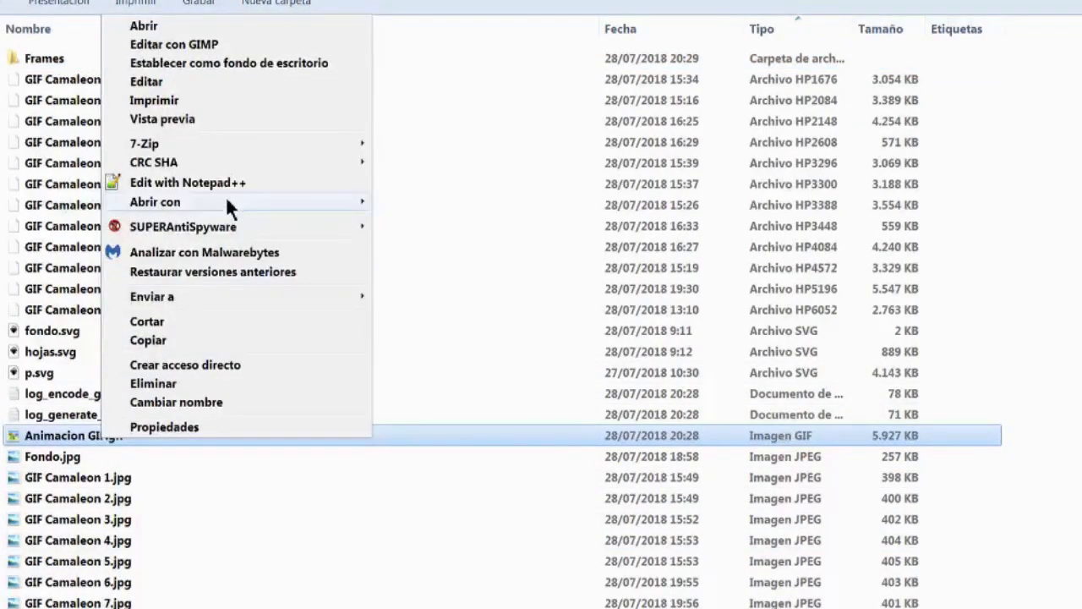
{"action": "mouse_move", "coordinate": [355, 207]}
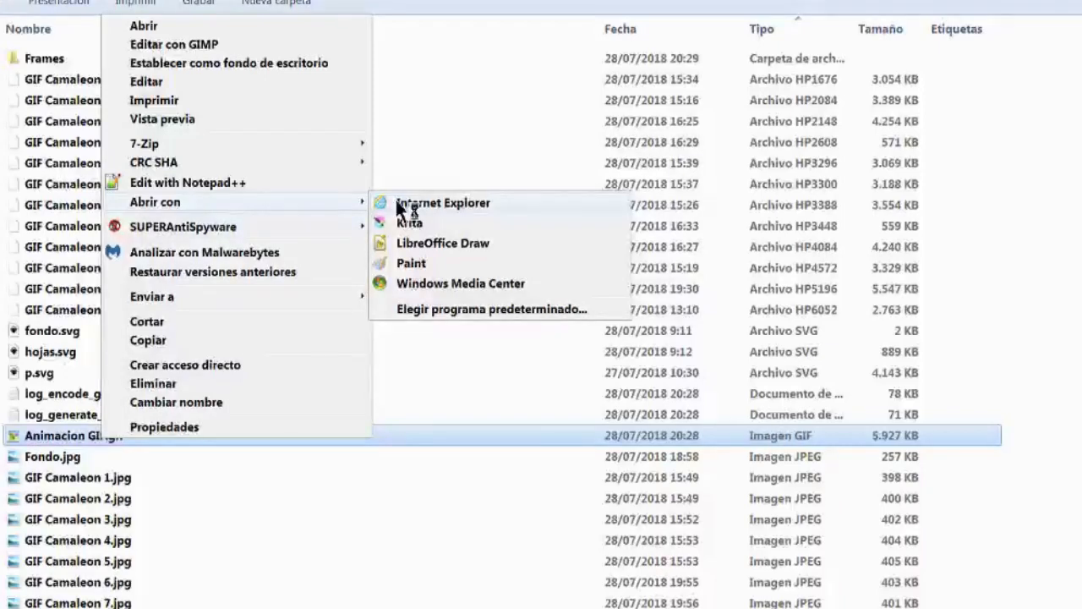
{"action": "left_click", "coordinate": [399, 207]}
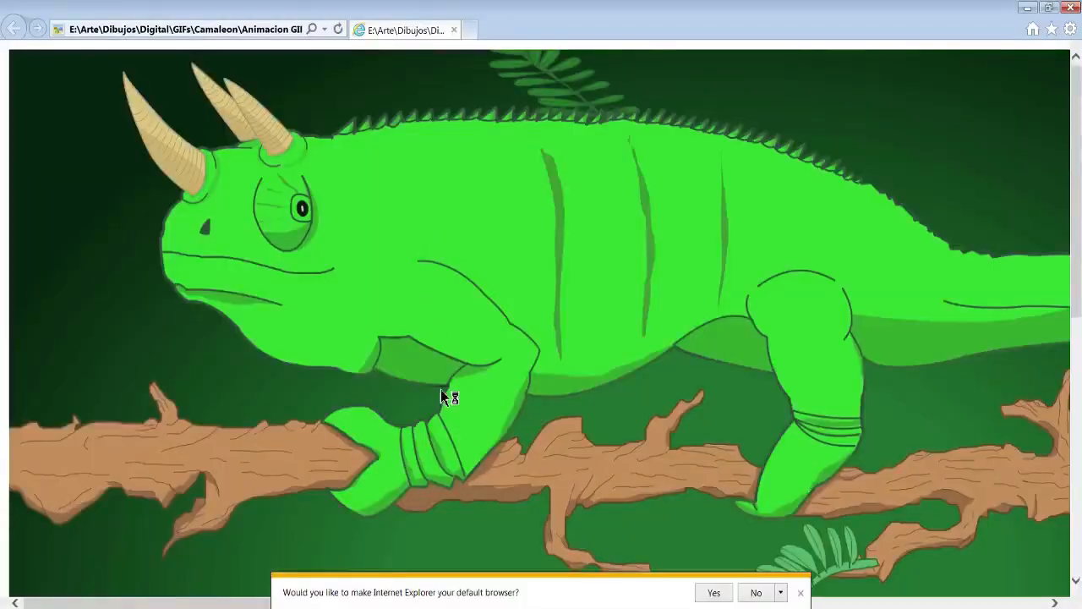
{"action": "left_click", "coordinate": [755, 591]}
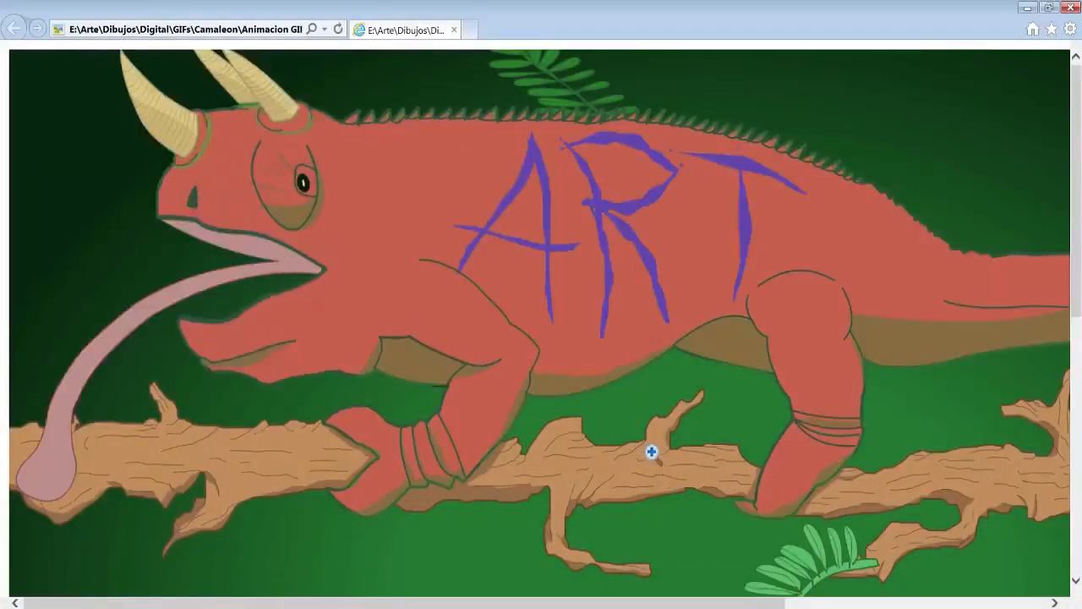
{"action": "left_click", "coordinate": [650, 452]}
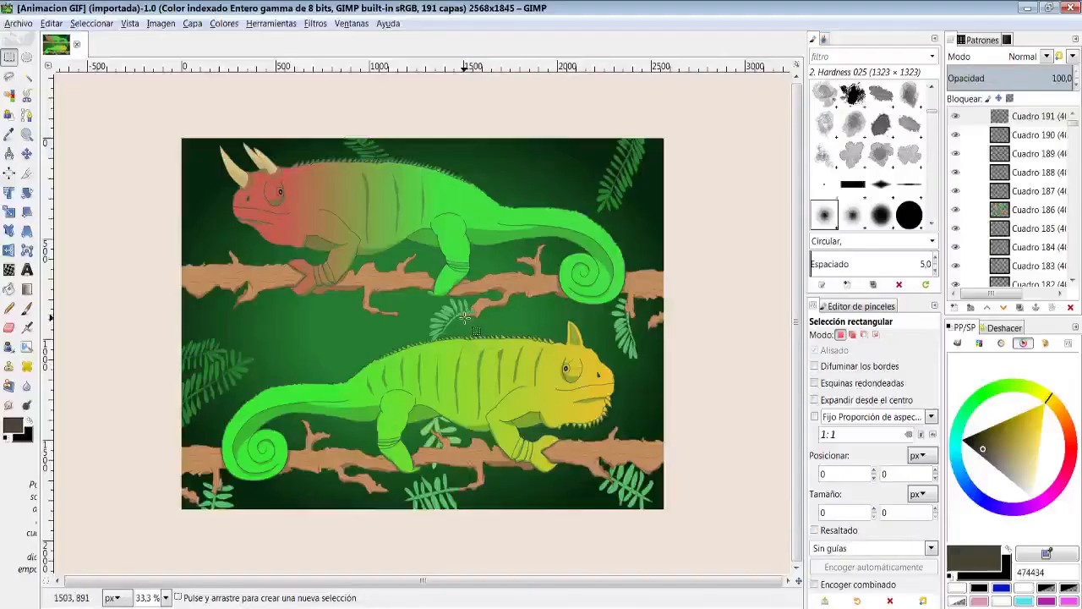
Open the image scaling settings for Animacion GIF in GIMP and set the X and Y resolution to 77 pixels/in.
{"action": "left_click", "coordinate": [160, 24]}
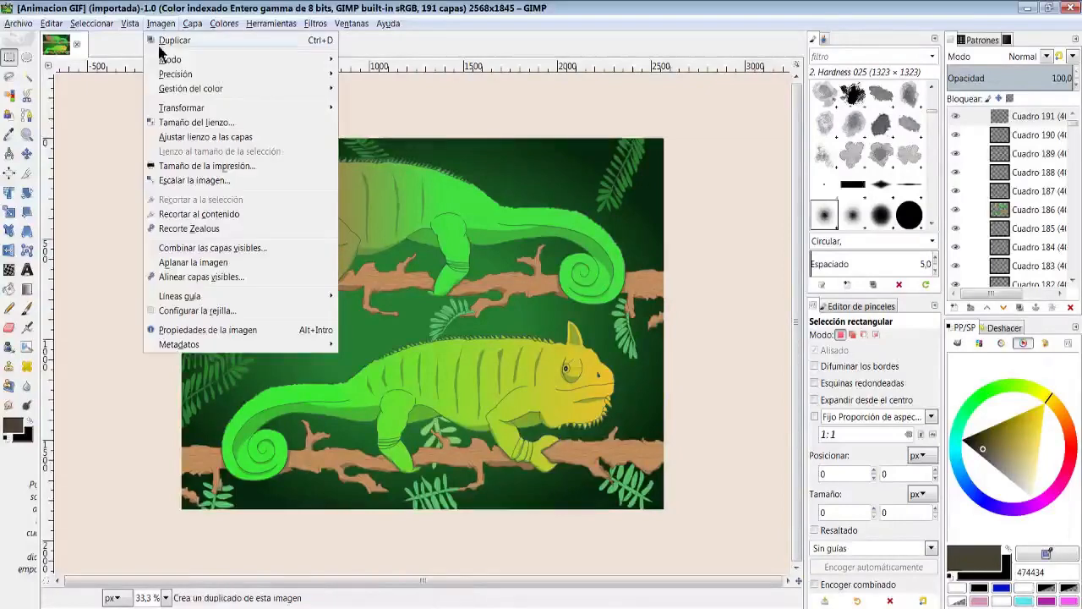
{"action": "left_click", "coordinate": [180, 182]}
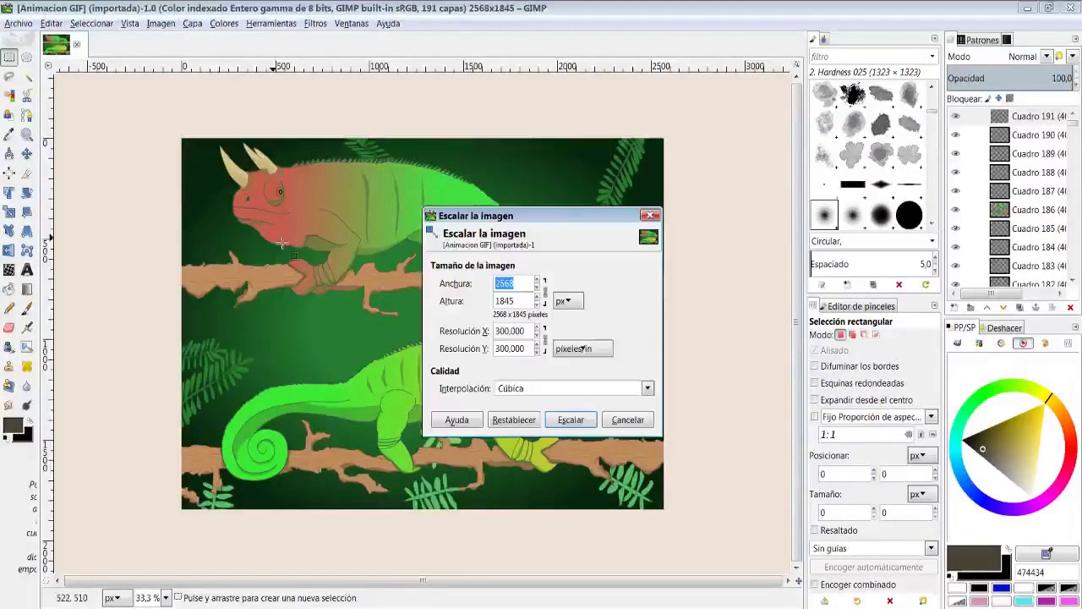
{"action": "double_click", "coordinate": [502, 331]}
{"action": "type", "text": "77"}
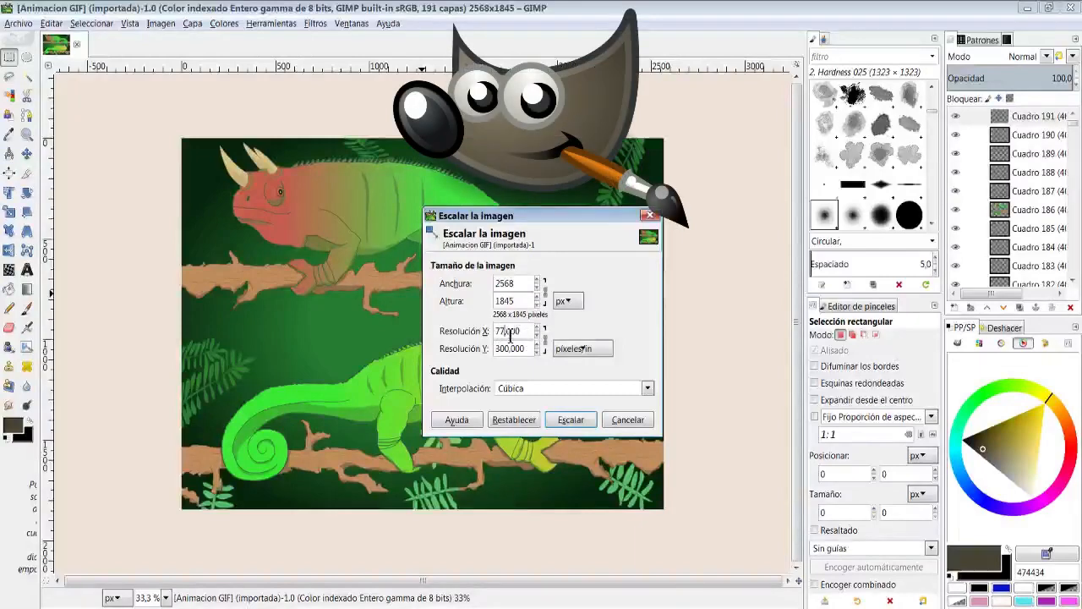
{"action": "left_click", "coordinate": [523, 341]}
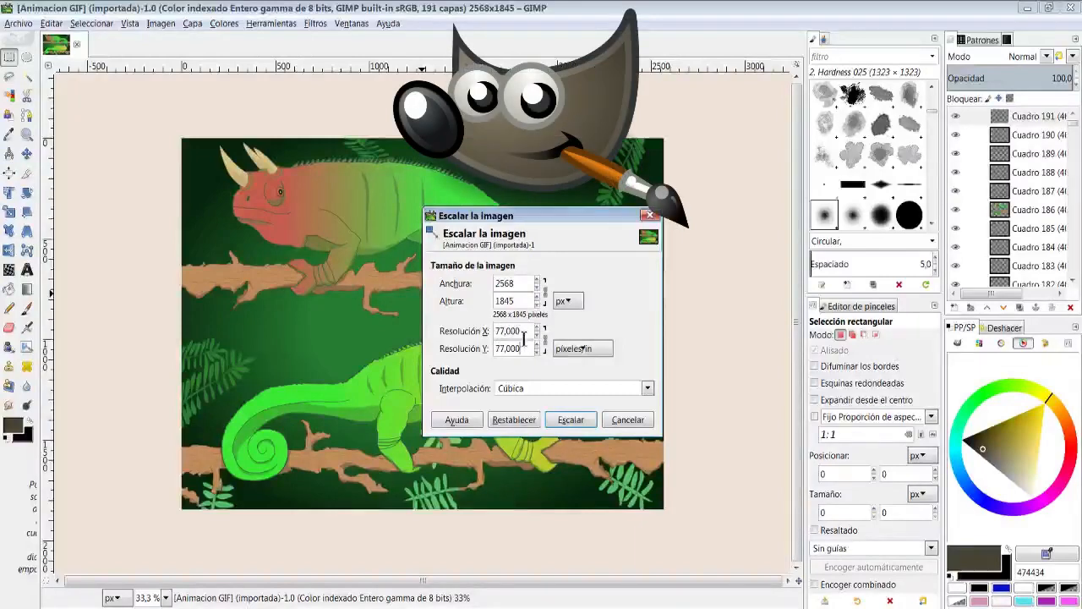
Set the image height to 500 px with proportional width, scale the animation and inspect the scaled image.
{"action": "double_click", "coordinate": [517, 300]}
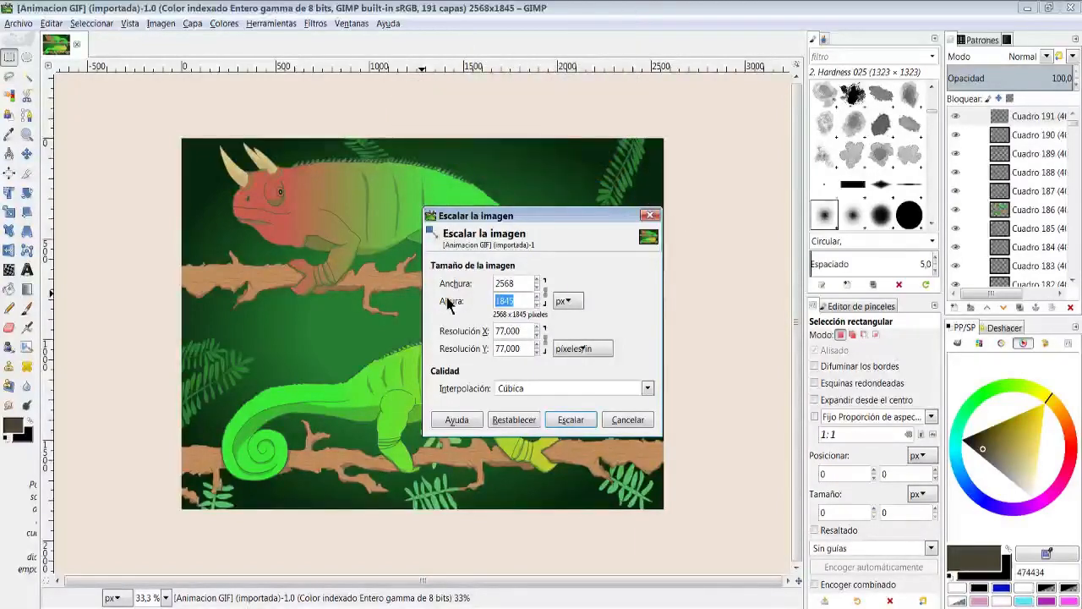
{"action": "type", "text": "500"}
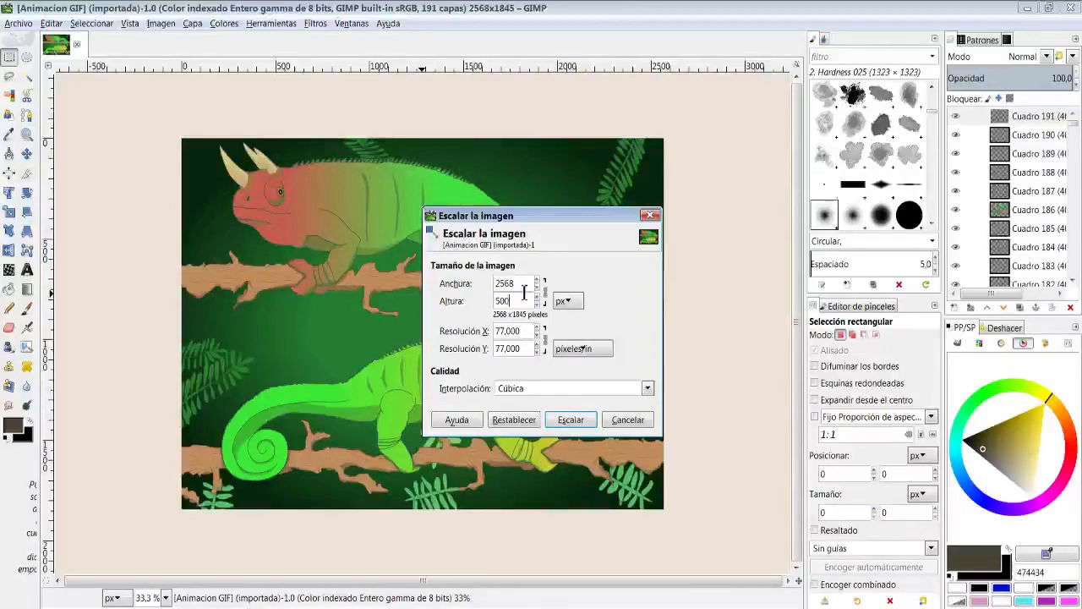
{"action": "left_click", "coordinate": [524, 284]}
{"action": "left_click", "coordinate": [571, 419]}
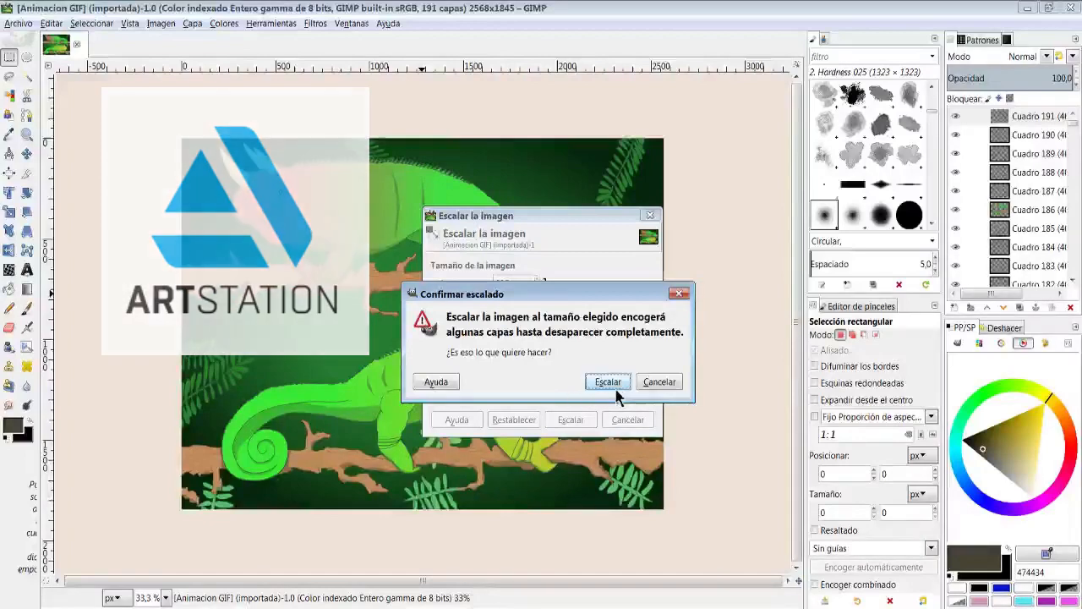
{"action": "left_click", "coordinate": [608, 382]}
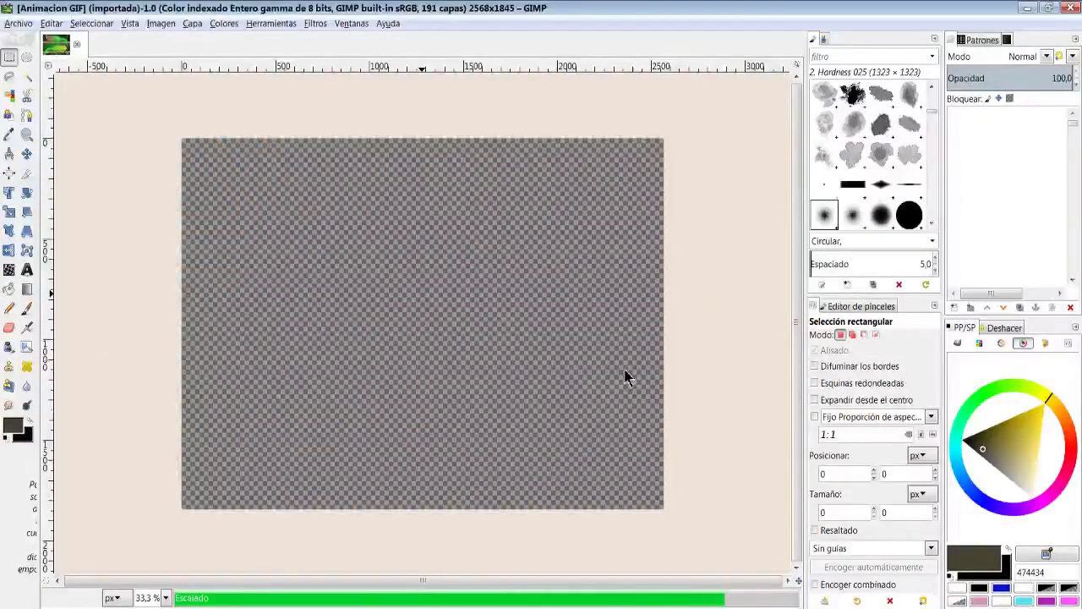
{"action": "scroll", "coordinate": [406, 338], "scroll_direction": "up", "scroll_amount": 5}
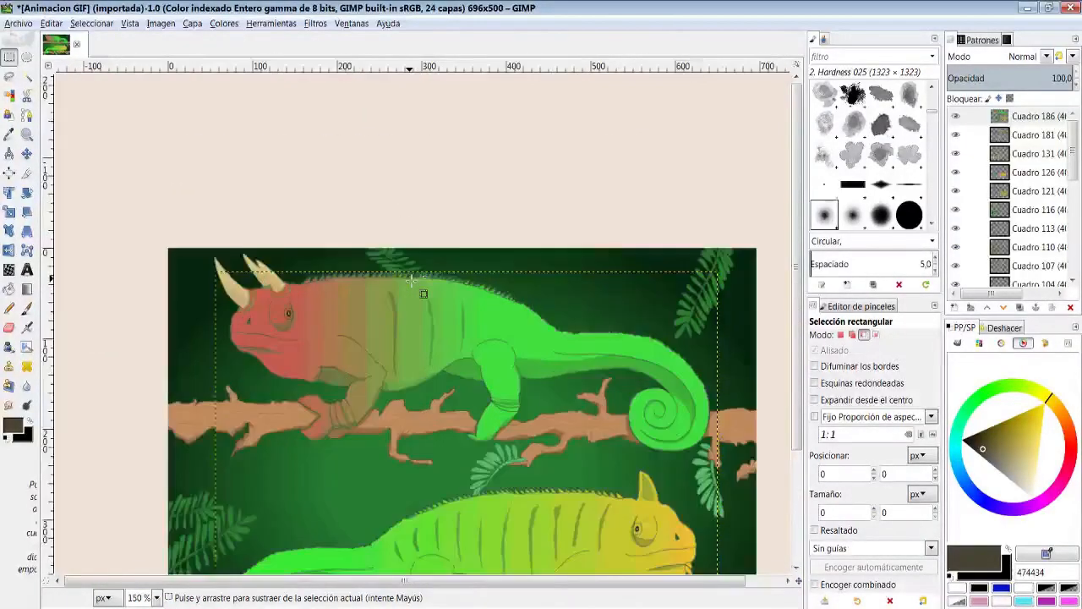
{"action": "scroll", "coordinate": [406, 350], "scroll_direction": "down", "scroll_amount": 1}
{"action": "scroll", "coordinate": [406, 351], "scroll_direction": "up", "scroll_amount": 2}
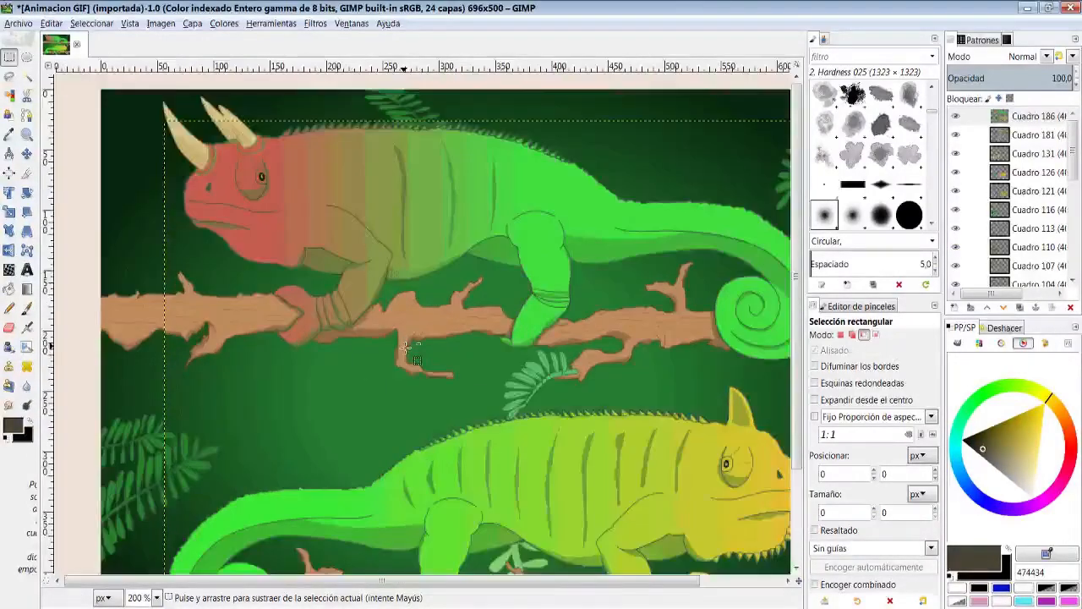
{"action": "scroll", "coordinate": [349, 265], "scroll_direction": "down", "scroll_amount": 2}
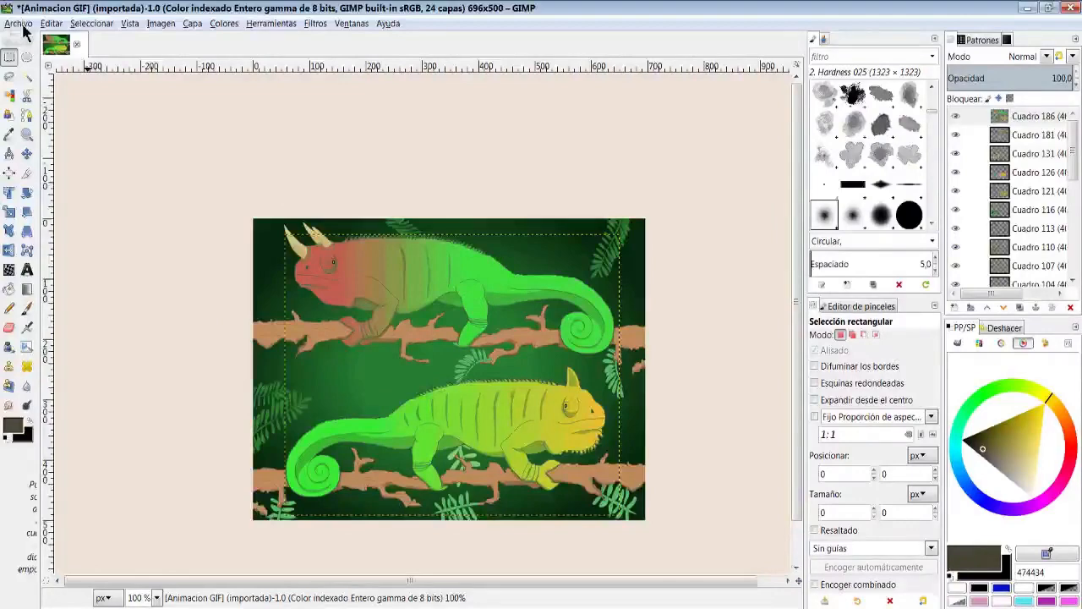
Export the scaled image as Animacion GIF 500x500.gif, enabling the option to save it as an animation.
{"action": "left_click", "coordinate": [18, 23]}
{"action": "left_click", "coordinate": [33, 209]}
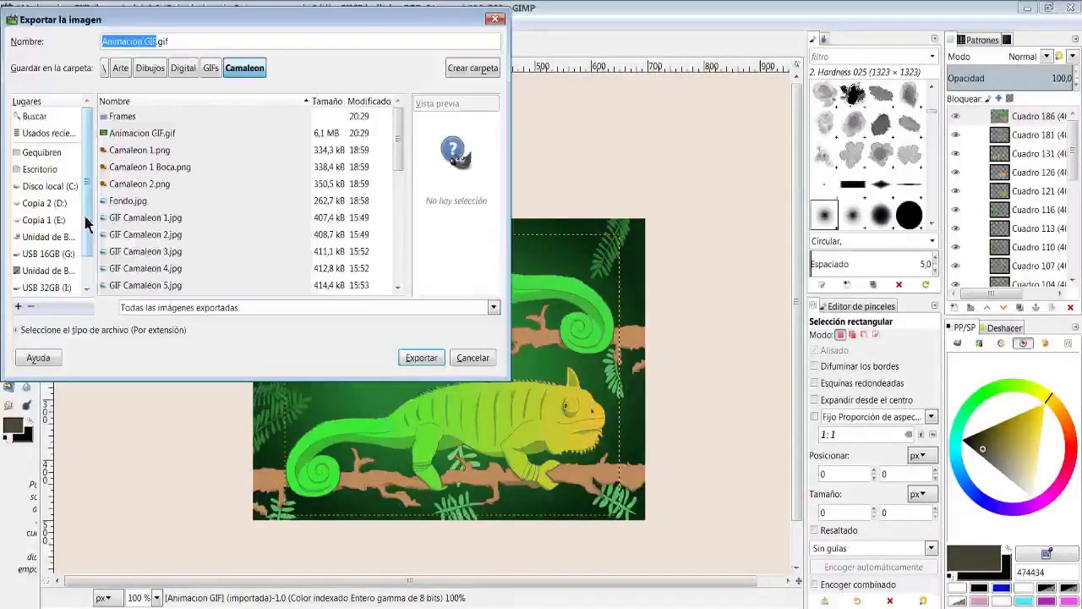
{"action": "left_click", "coordinate": [152, 40]}
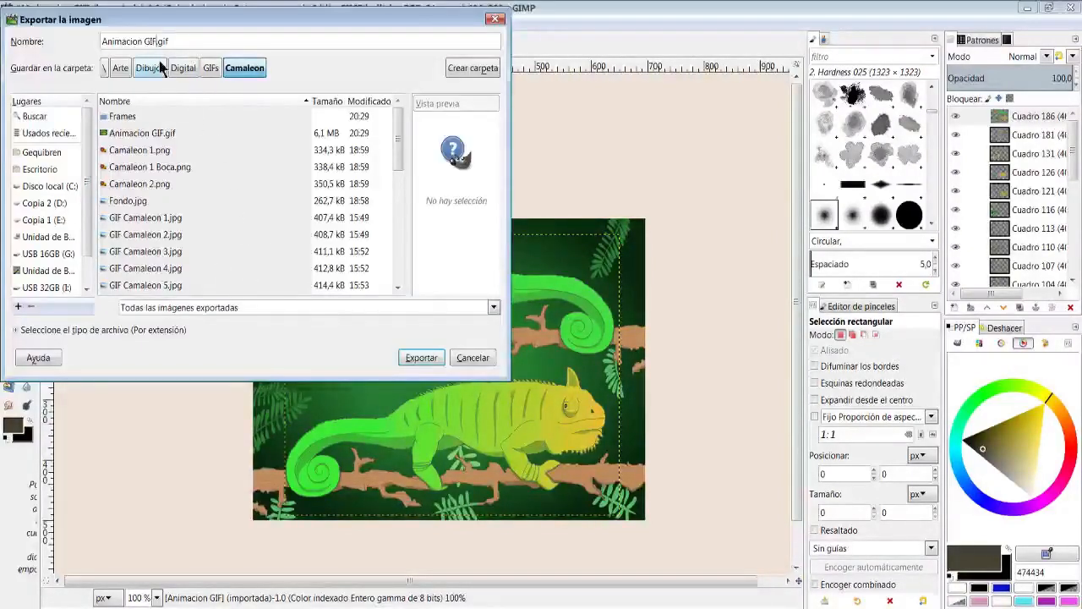
{"action": "type", "text": "500x"}
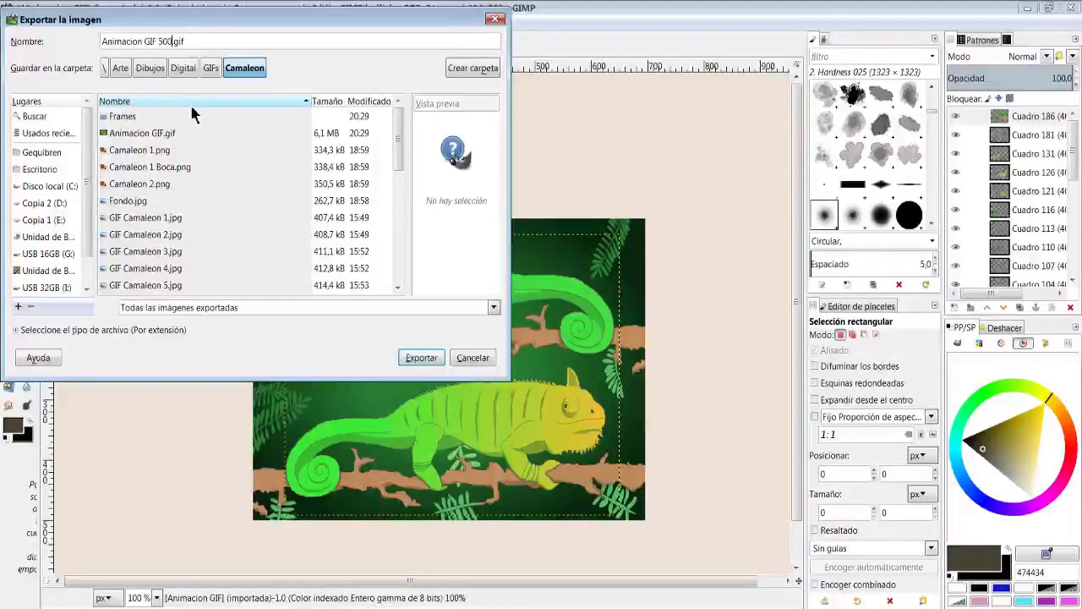
{"action": "type", "text": "500"}
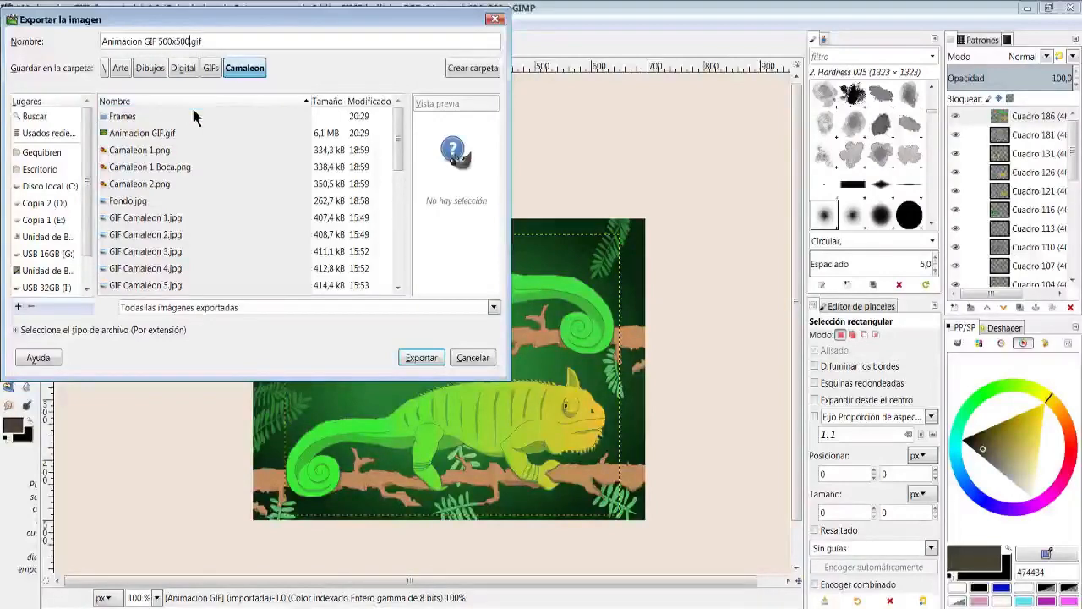
{"action": "left_click", "coordinate": [421, 358]}
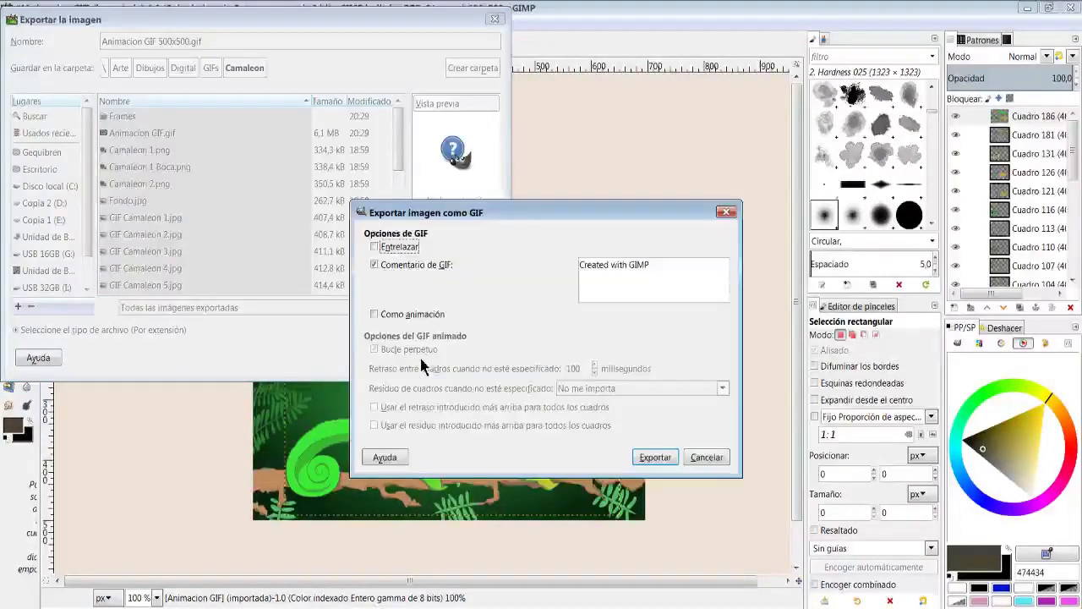
{"action": "left_click", "coordinate": [414, 316]}
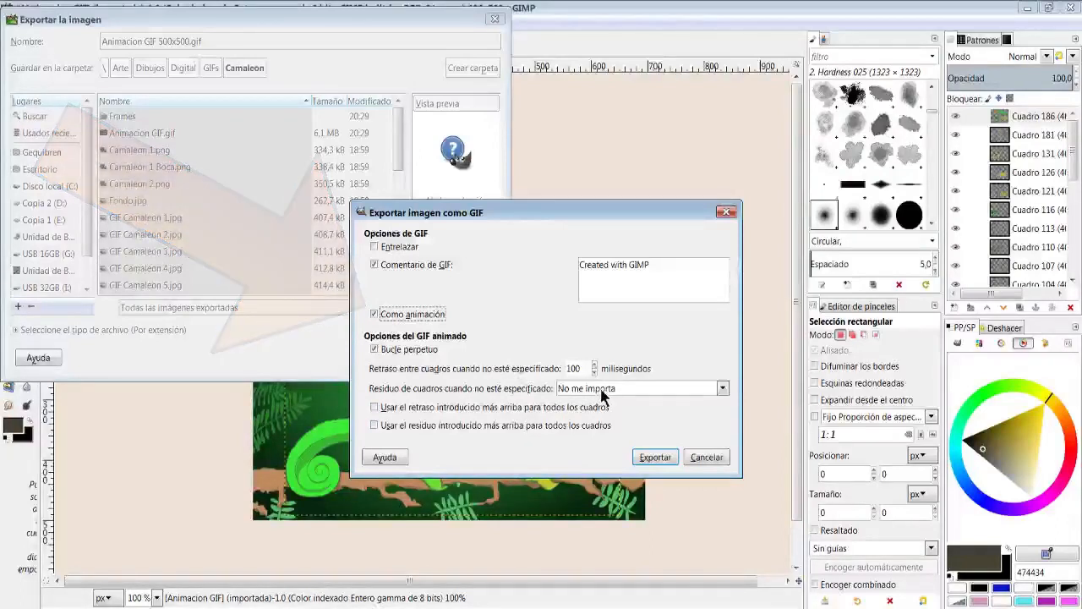
{"action": "left_click", "coordinate": [655, 458]}
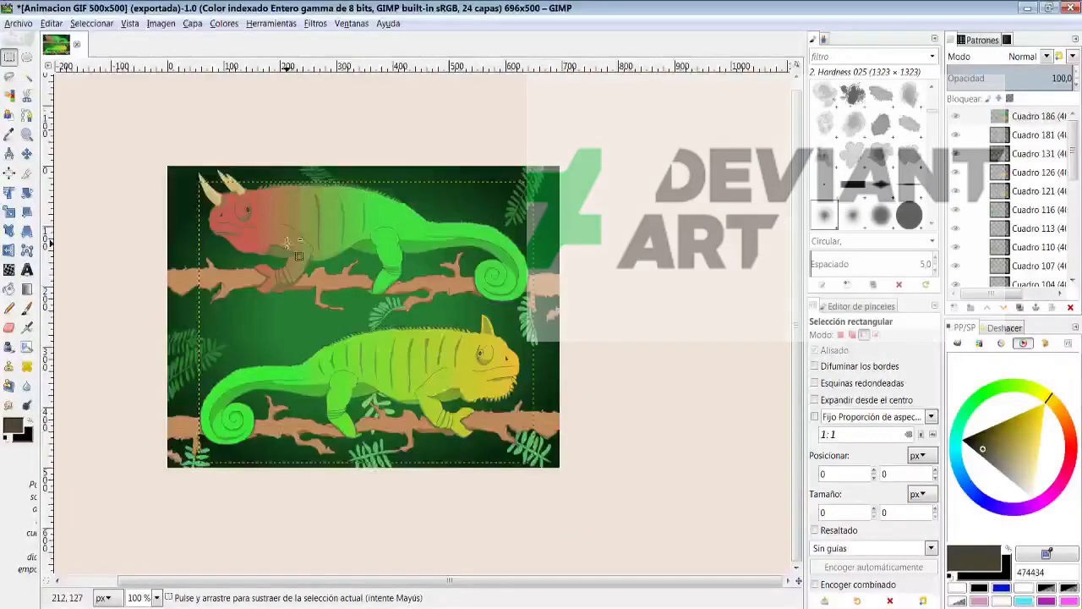
Scale the animation to a width of 100 px with proportional height and inspect the reduced image.
{"action": "left_click", "coordinate": [160, 23]}
{"action": "left_click", "coordinate": [174, 178]}
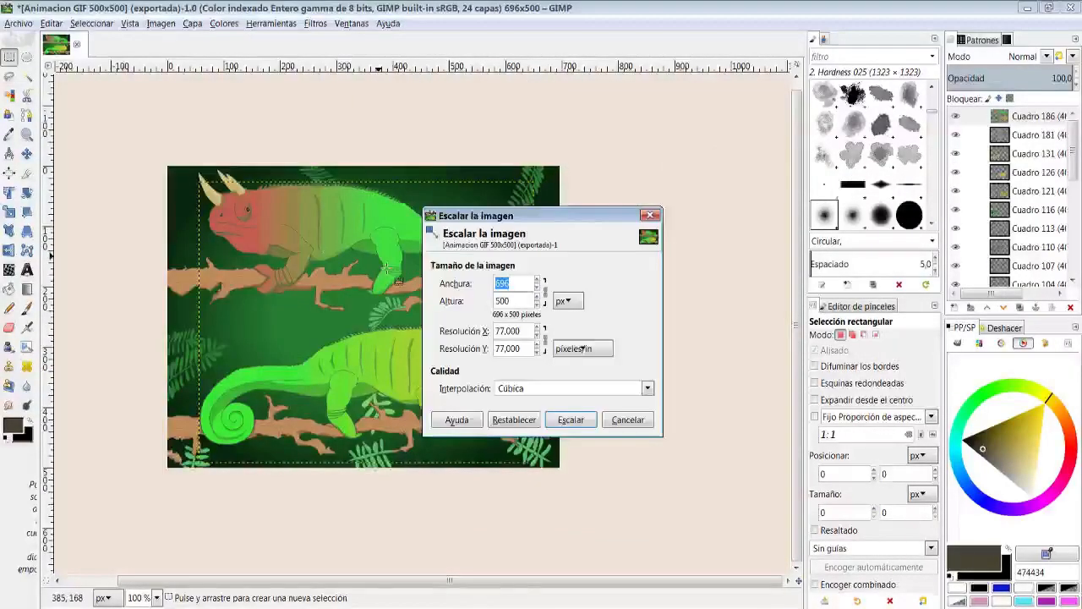
{"action": "type", "text": "100"}
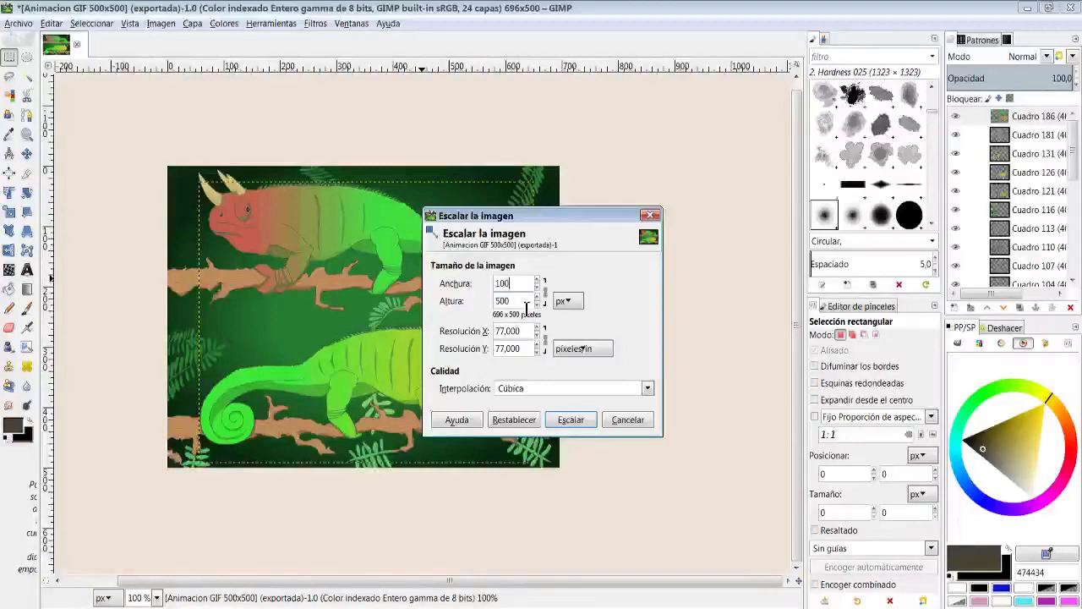
{"action": "left_click", "coordinate": [525, 301]}
{"action": "left_click", "coordinate": [571, 419]}
{"action": "scroll", "coordinate": [329, 326], "scroll_direction": "up", "scroll_amount": 3}
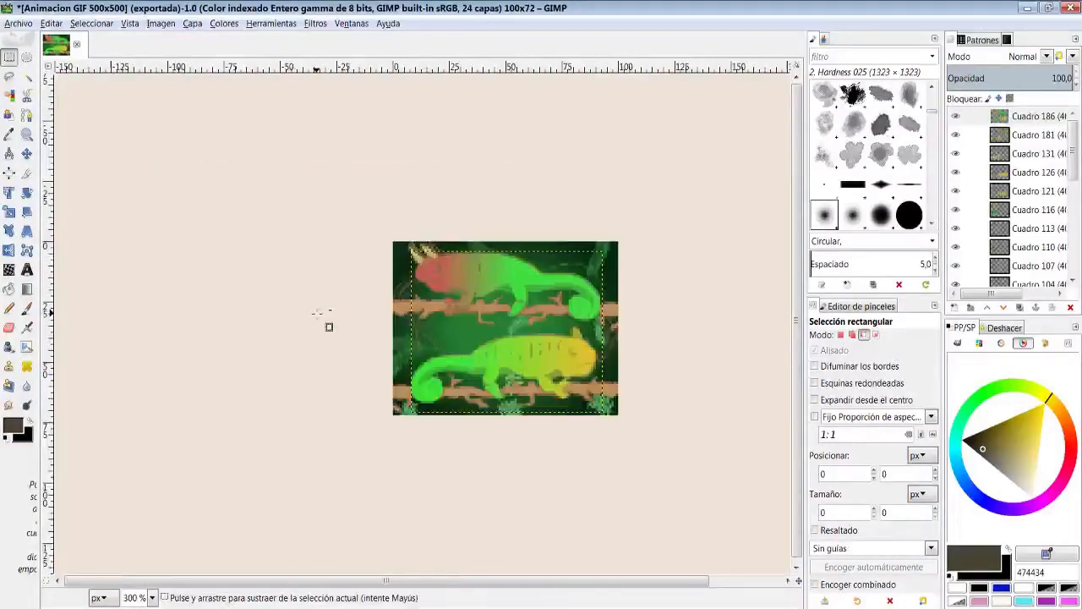
Start exporting the reduced animation as Animacion GIF 0x100.gif and bring up its GIF export options.
{"action": "left_click", "coordinate": [19, 23]}
{"action": "left_click", "coordinate": [220, 209]}
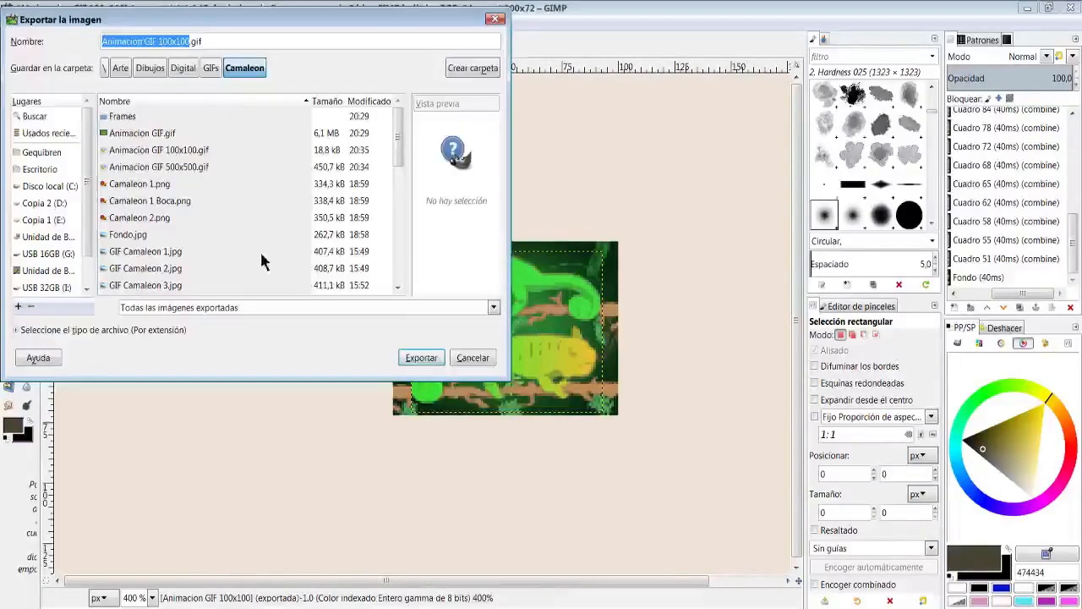
{"action": "left_click", "coordinate": [169, 42]}
{"action": "key", "text": "BackSpace"}
{"action": "key", "text": "BackSpace"}
{"action": "left_click", "coordinate": [432, 362]}
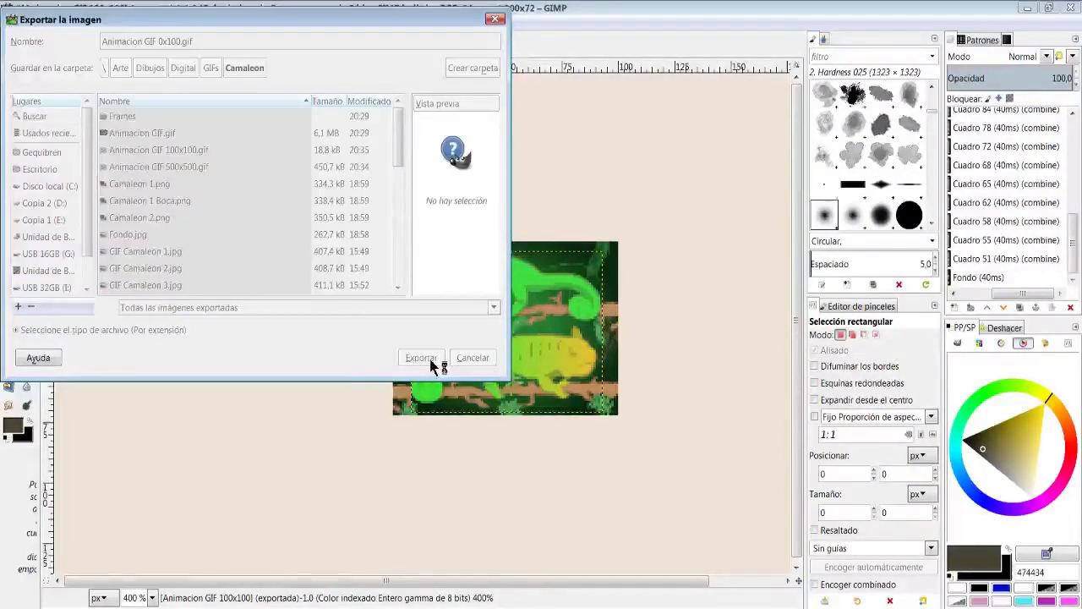
{"action": "left_click_drag", "start_coordinate": [432, 222], "coordinate": [208, 41]}
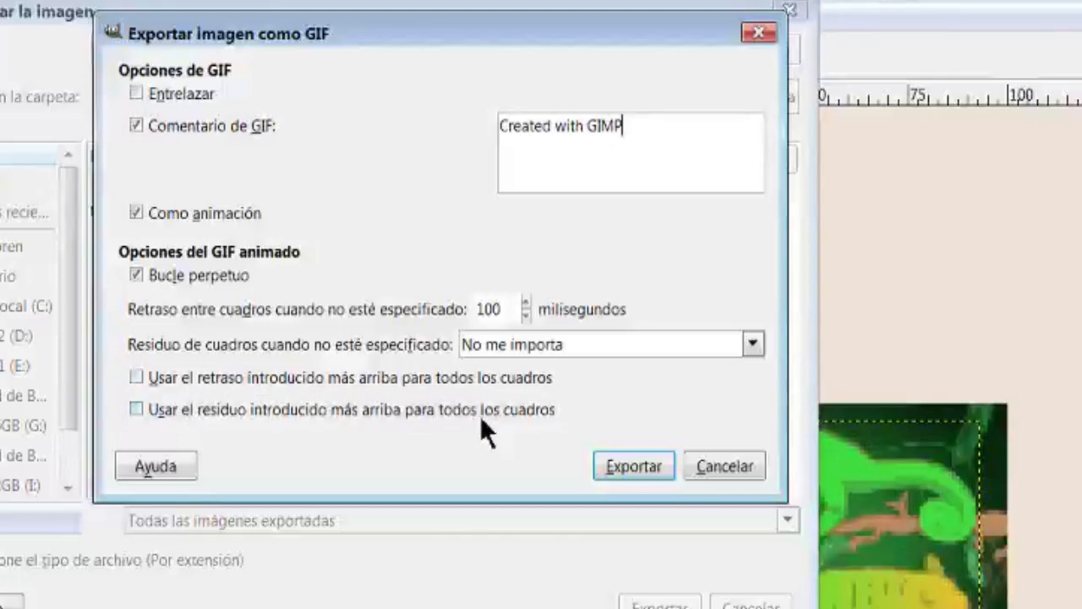
Check the frame disposal choices in the GIF export options and read the codingornot.com article on combine and replace modes.
{"action": "left_click", "coordinate": [575, 342]}
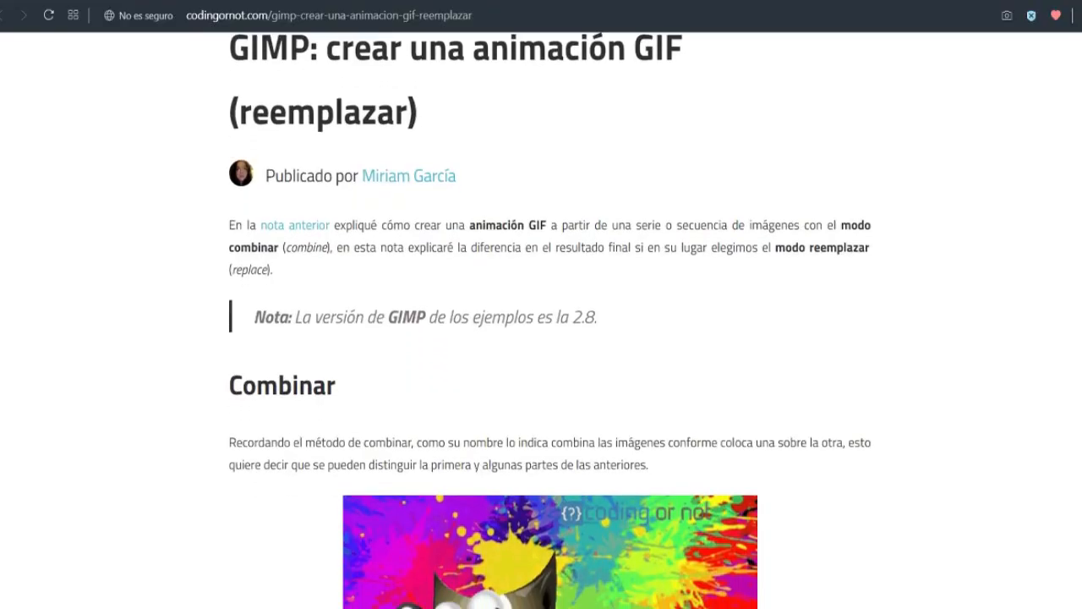
{"action": "scroll", "coordinate": [550, 322], "scroll_direction": "down", "scroll_amount": 3}
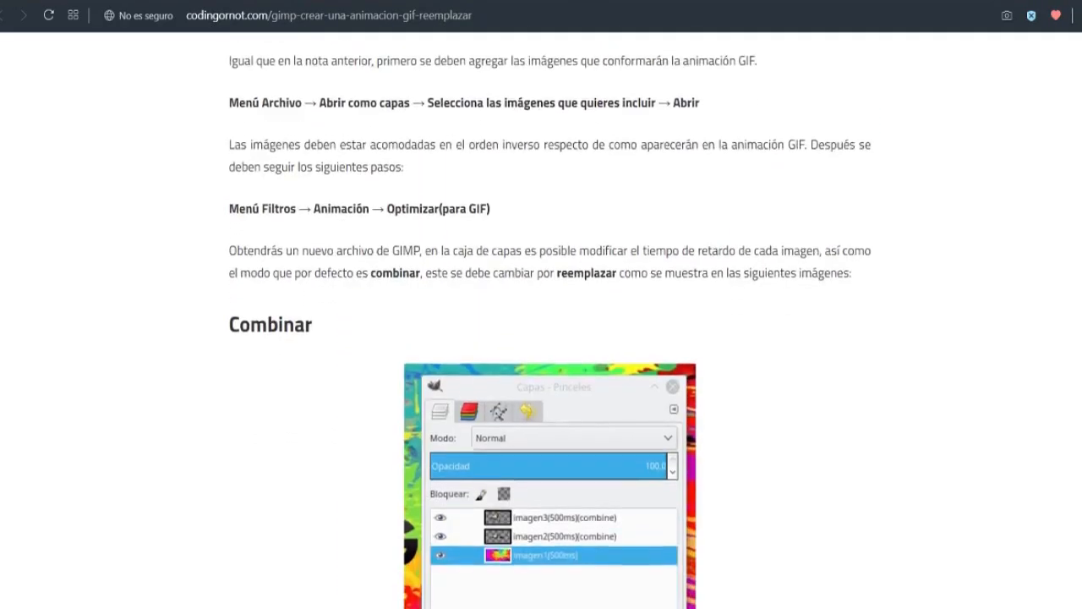
{"action": "scroll", "coordinate": [549, 322], "scroll_direction": "down", "scroll_amount": 8}
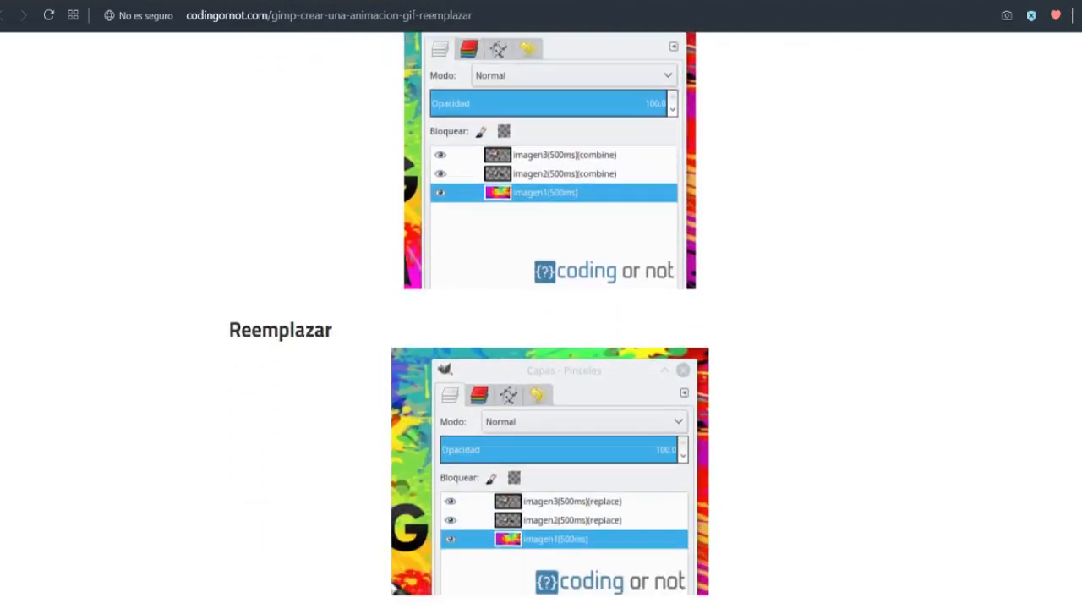
{"action": "scroll", "coordinate": [549, 321], "scroll_direction": "down", "scroll_amount": 5}
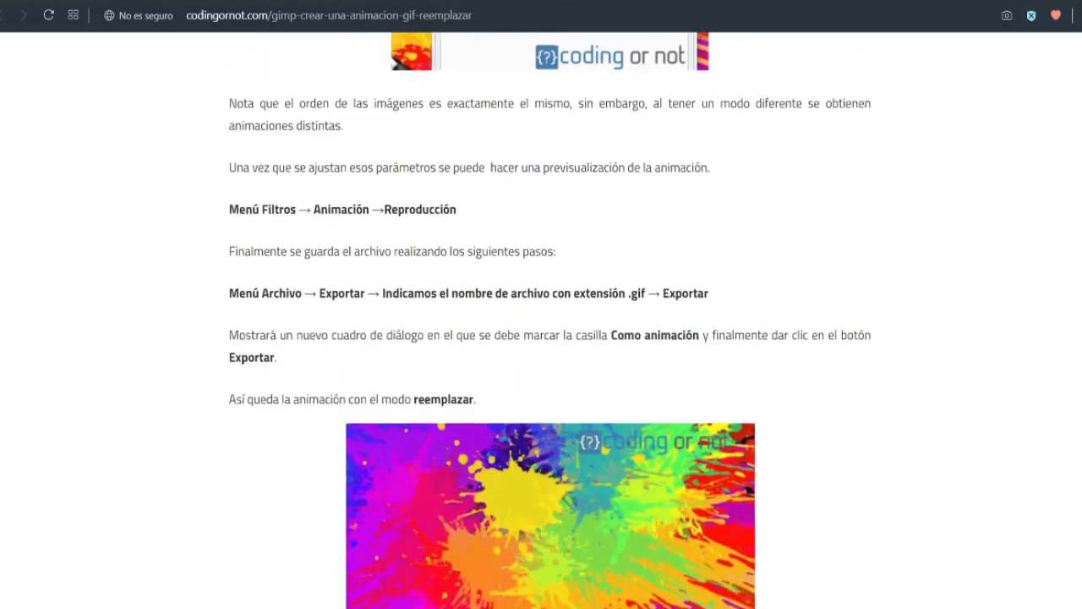
{"action": "scroll", "coordinate": [683, 310], "scroll_direction": "down", "scroll_amount": 4}
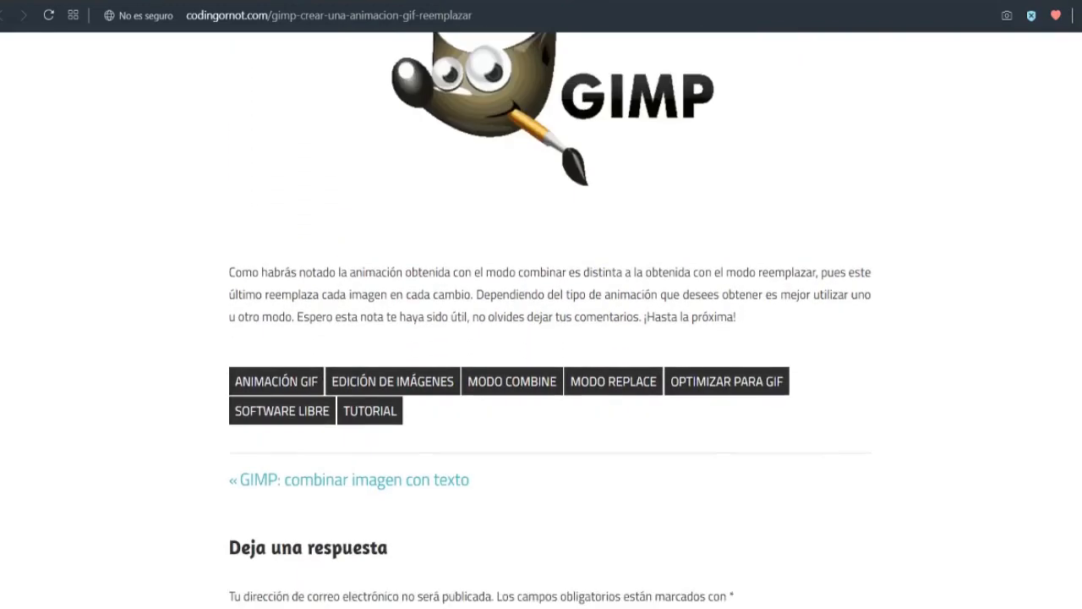
{"action": "scroll", "coordinate": [724, 263], "scroll_direction": "up", "scroll_amount": 1}
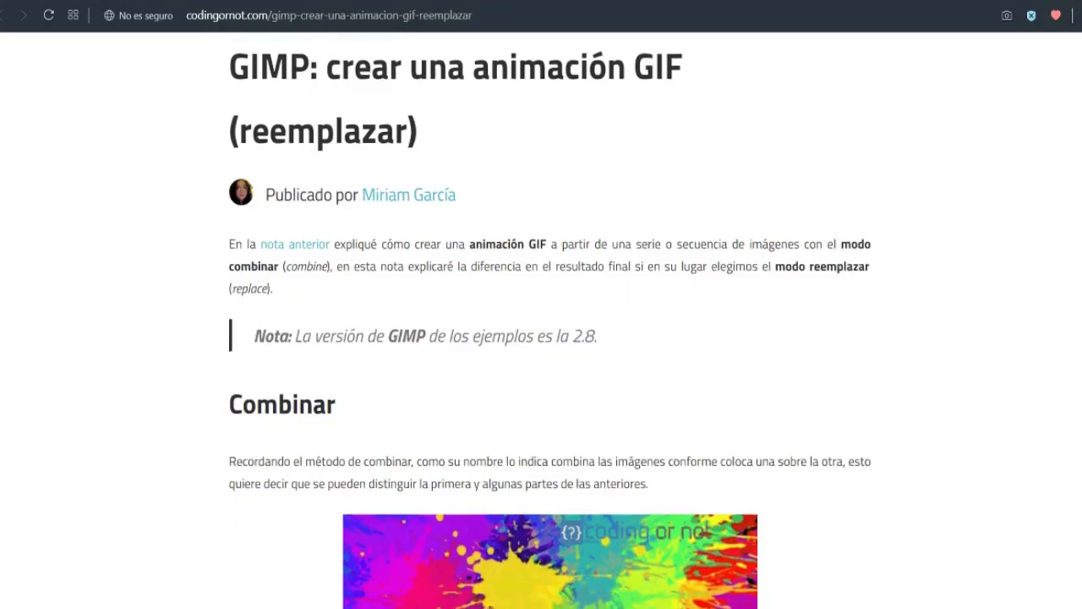
{"action": "scroll", "coordinate": [550, 338], "scroll_direction": "down", "scroll_amount": 3}
{"action": "scroll", "coordinate": [550, 338], "scroll_direction": "down", "scroll_amount": 1}
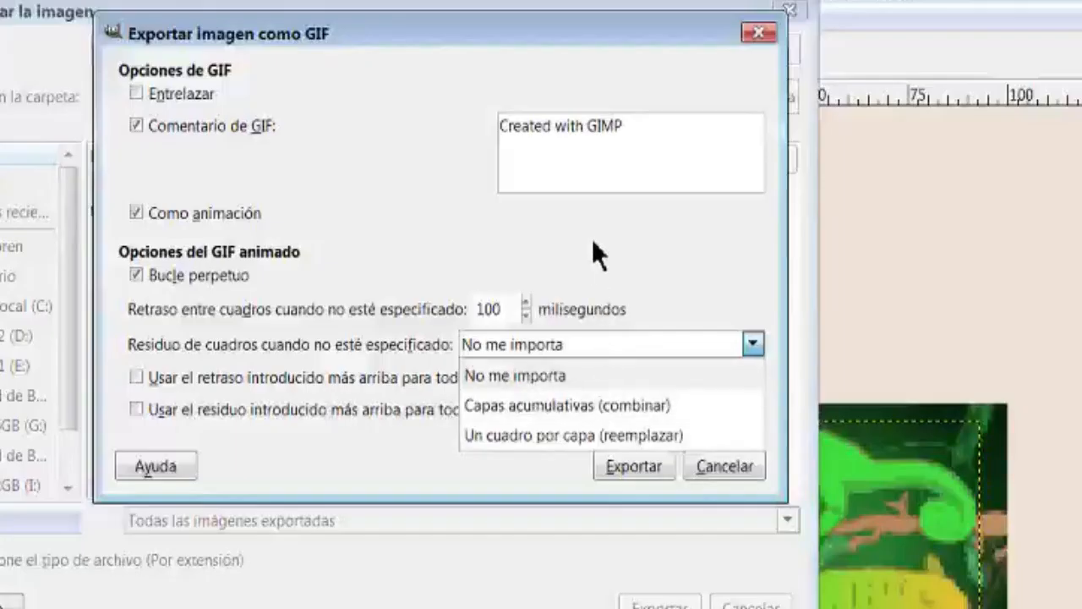
{"action": "left_click", "coordinate": [593, 243]}
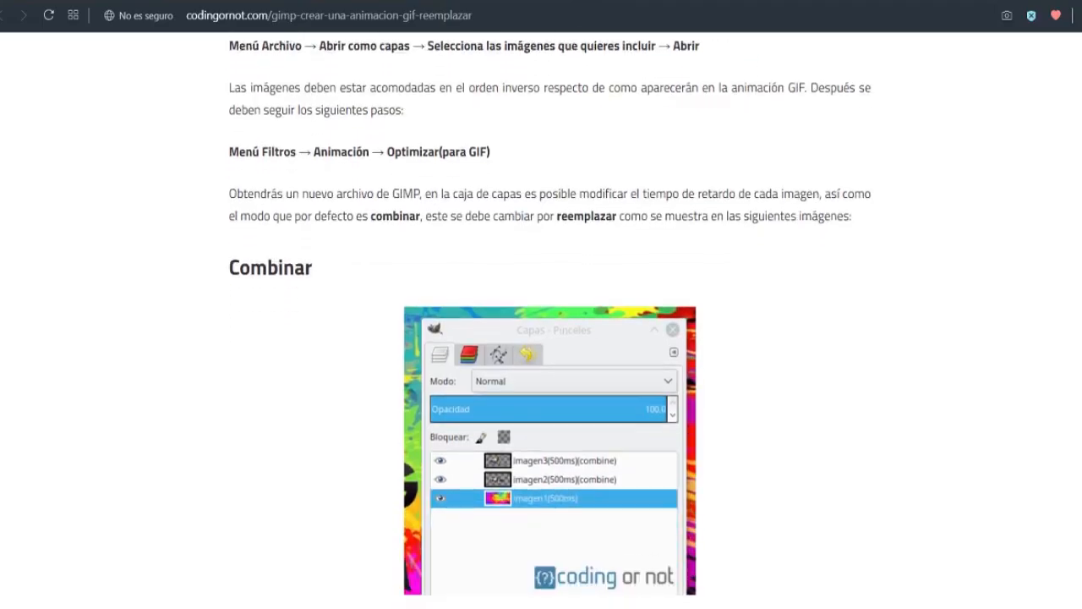
Compare the article's combine and replace layer examples with the frame disposal choices in the GIF export options.
{"action": "scroll", "coordinate": [541, 338], "scroll_direction": "down", "scroll_amount": 4}
{"action": "scroll", "coordinate": [541, 338], "scroll_direction": "down", "scroll_amount": 5}
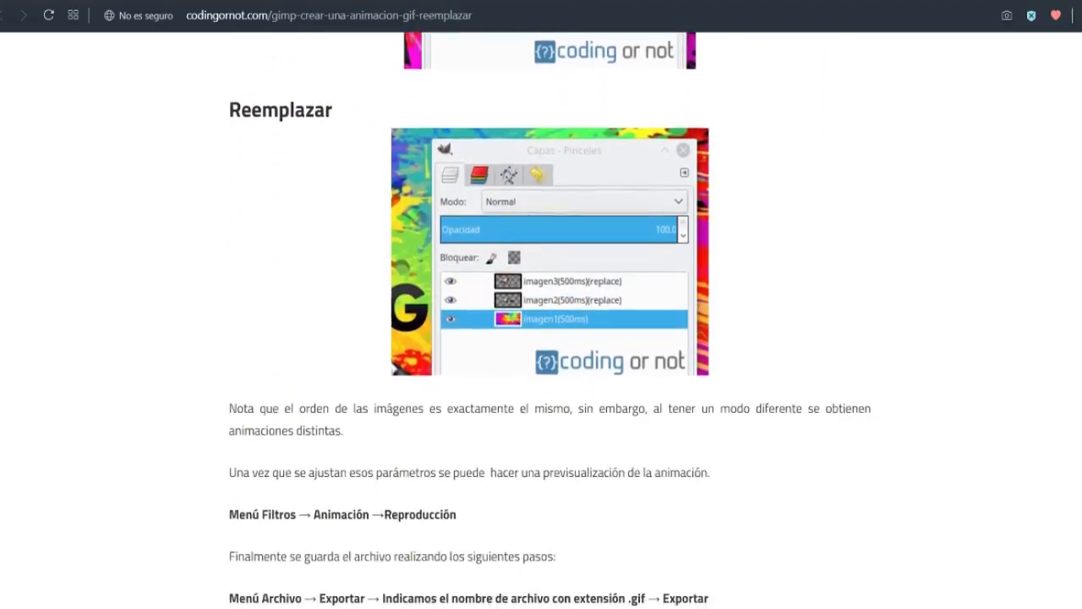
{"action": "scroll", "coordinate": [541, 338], "scroll_direction": "down", "scroll_amount": 5}
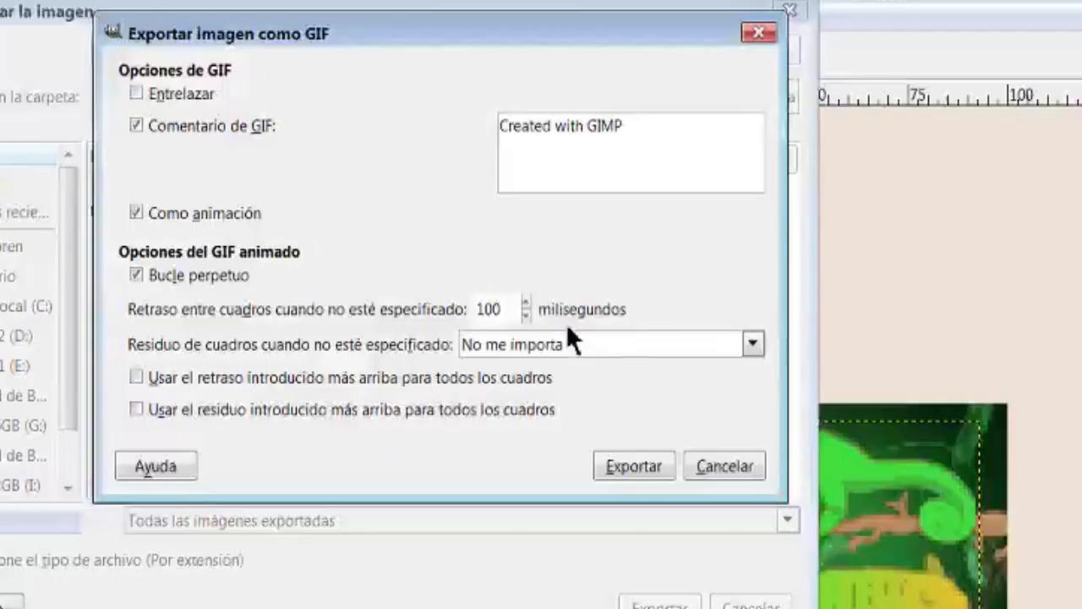
{"action": "left_click", "coordinate": [564, 346]}
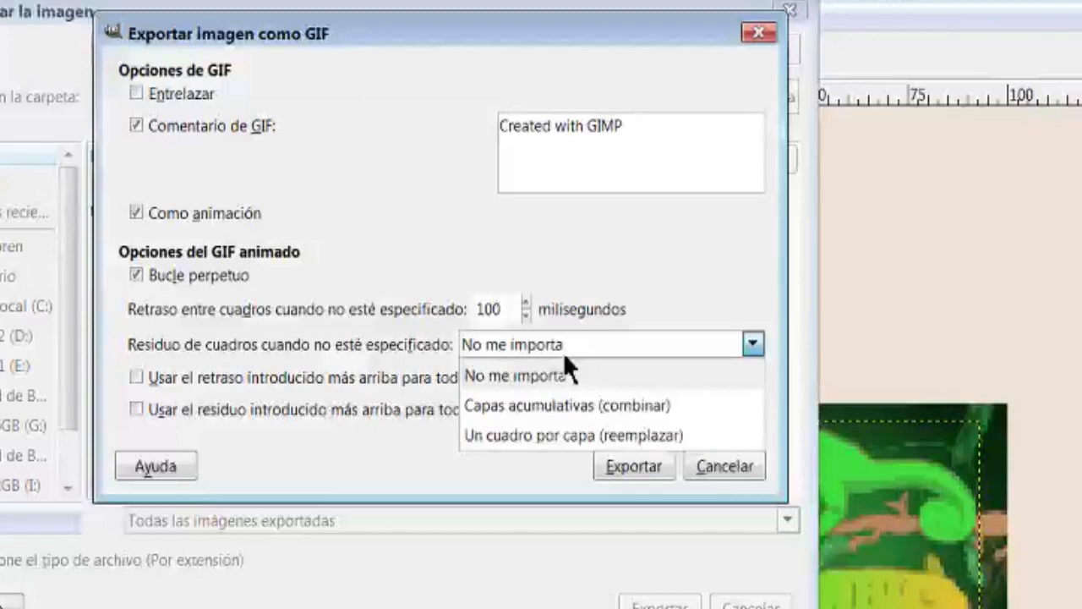
{"action": "left_click", "coordinate": [605, 245]}
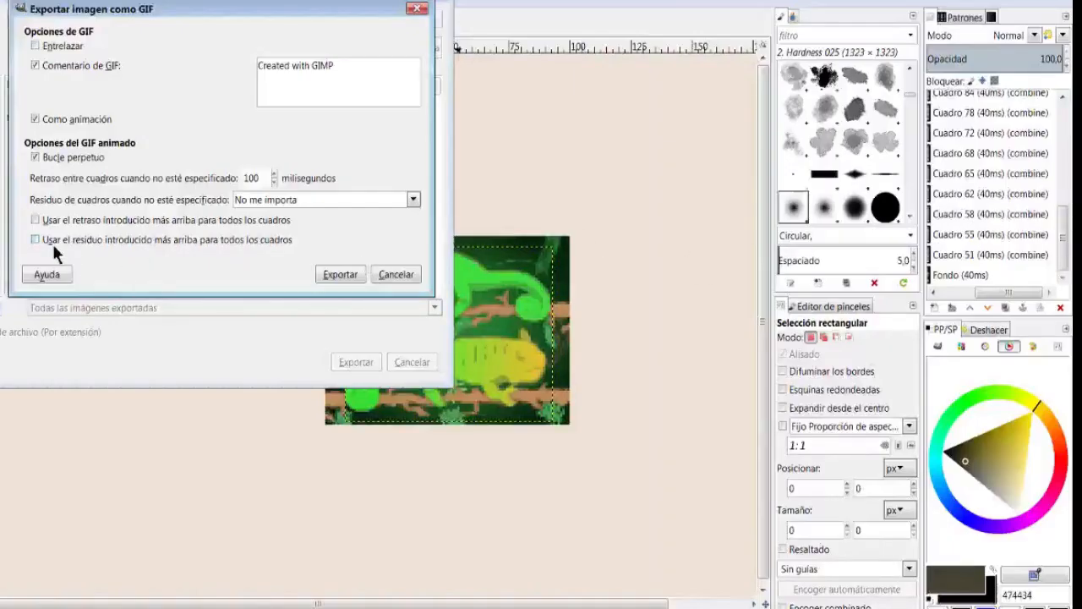
Apply the entered delay and frame disposal to all frames of the GIF, and check the available disposal choices.
{"action": "left_click", "coordinate": [132, 218]}
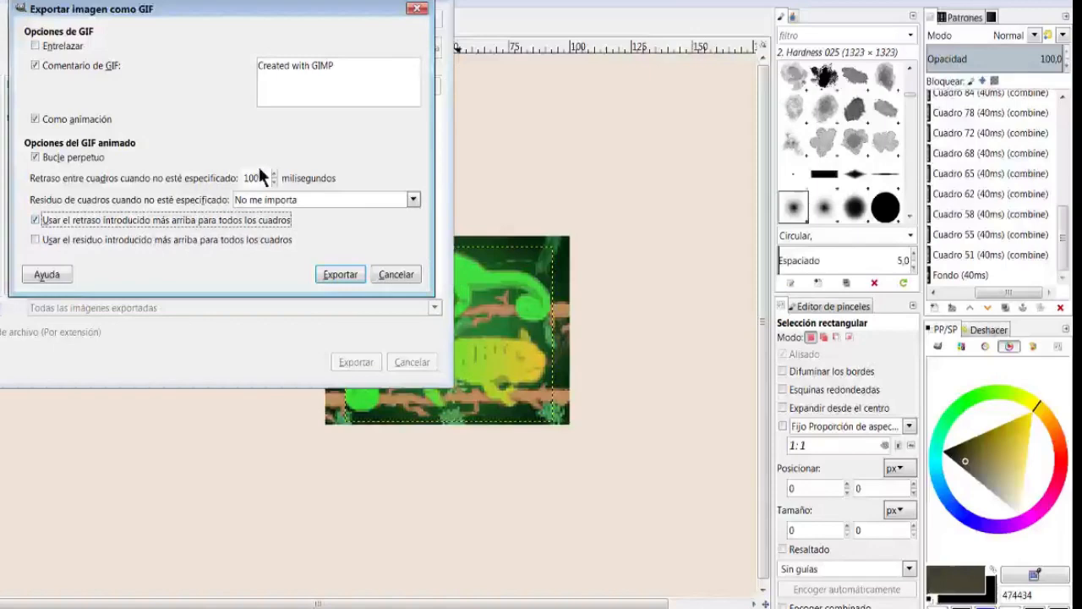
{"action": "left_click_drag", "start_coordinate": [249, 181], "coordinate": [260, 180]}
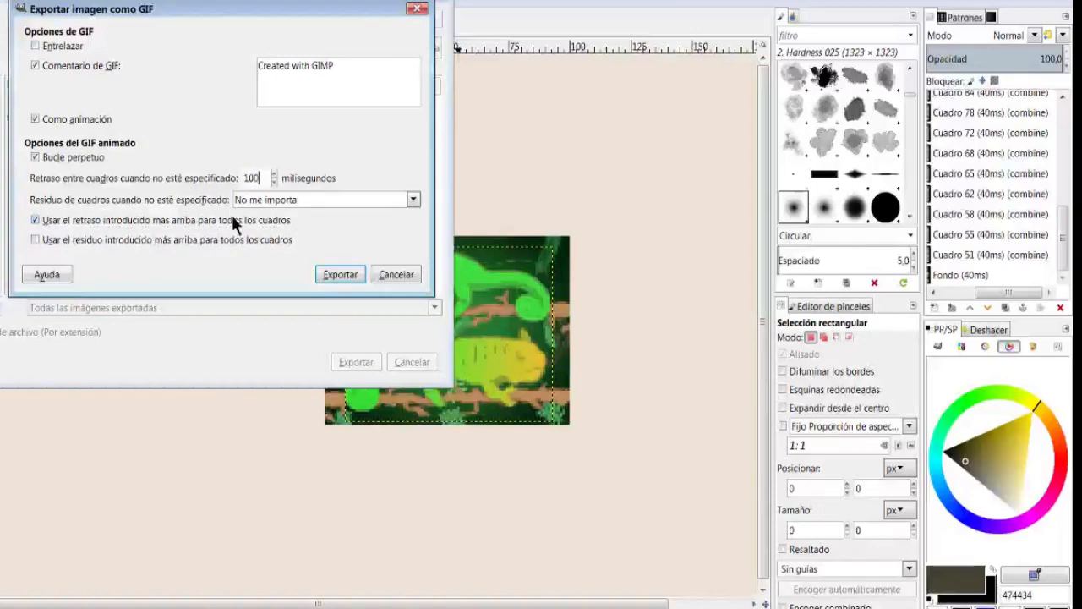
{"action": "left_click", "coordinate": [214, 239]}
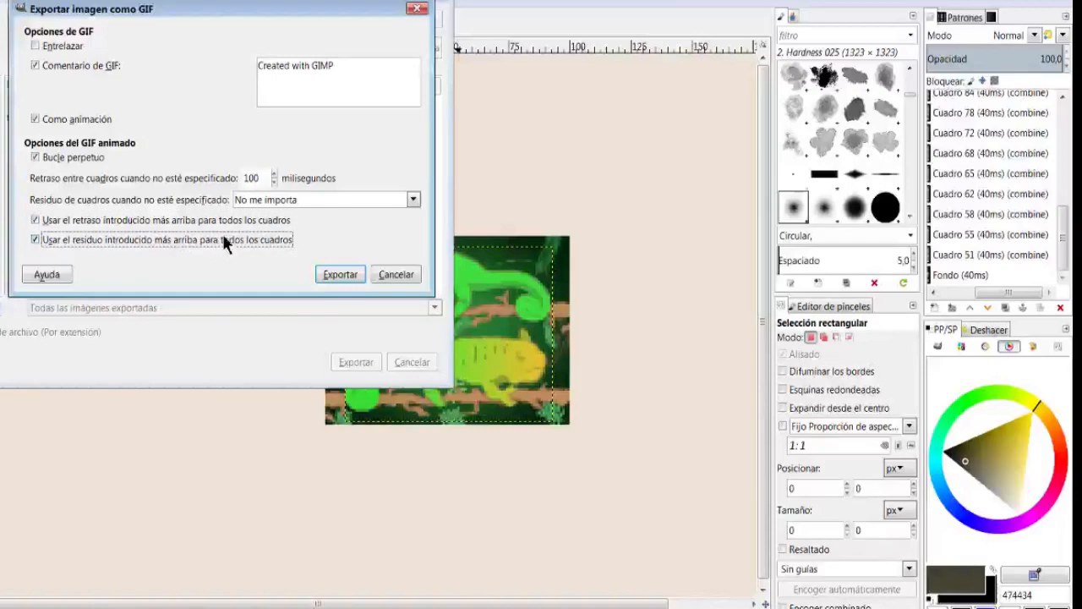
{"action": "left_click", "coordinate": [291, 203]}
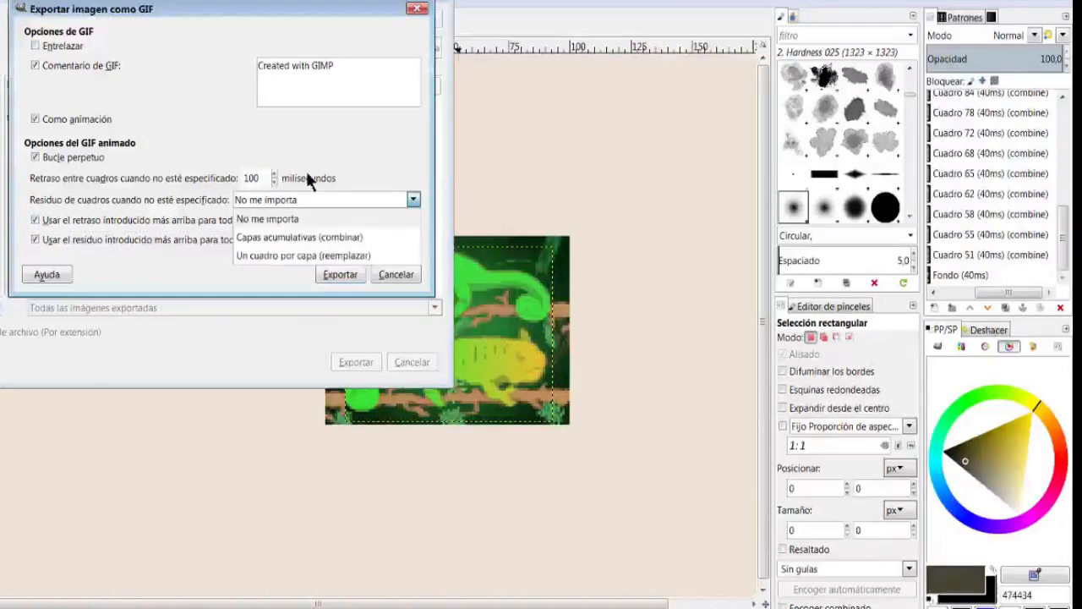
{"action": "left_click", "coordinate": [320, 148]}
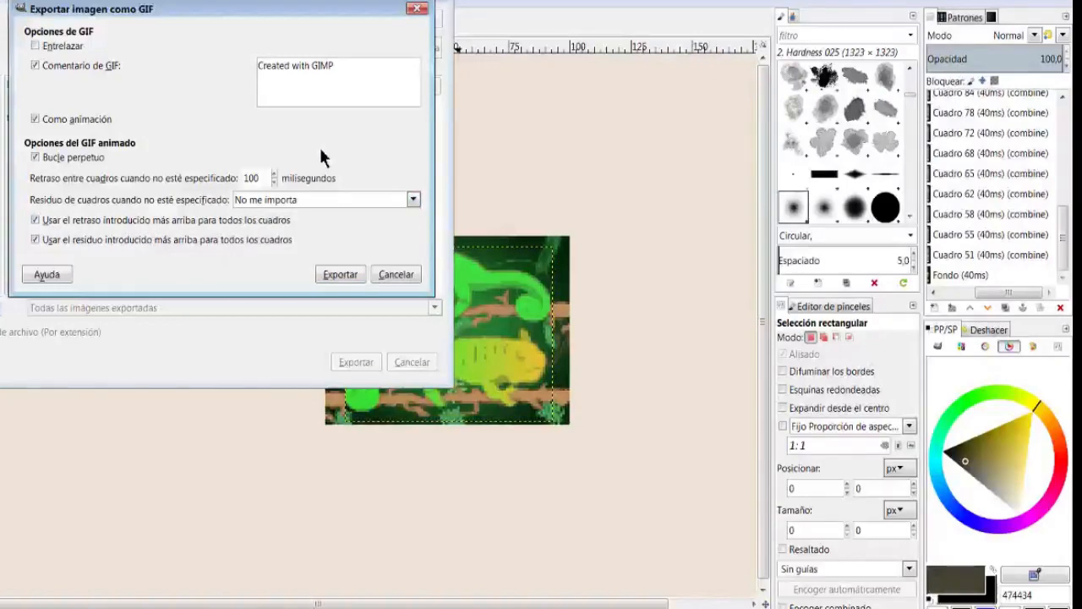
Turn the all-frames delay and disposal options off and back on, and review the disposal choices again.
{"action": "left_click", "coordinate": [308, 218]}
{"action": "left_click", "coordinate": [383, 239]}
{"action": "left_click", "coordinate": [132, 218]}
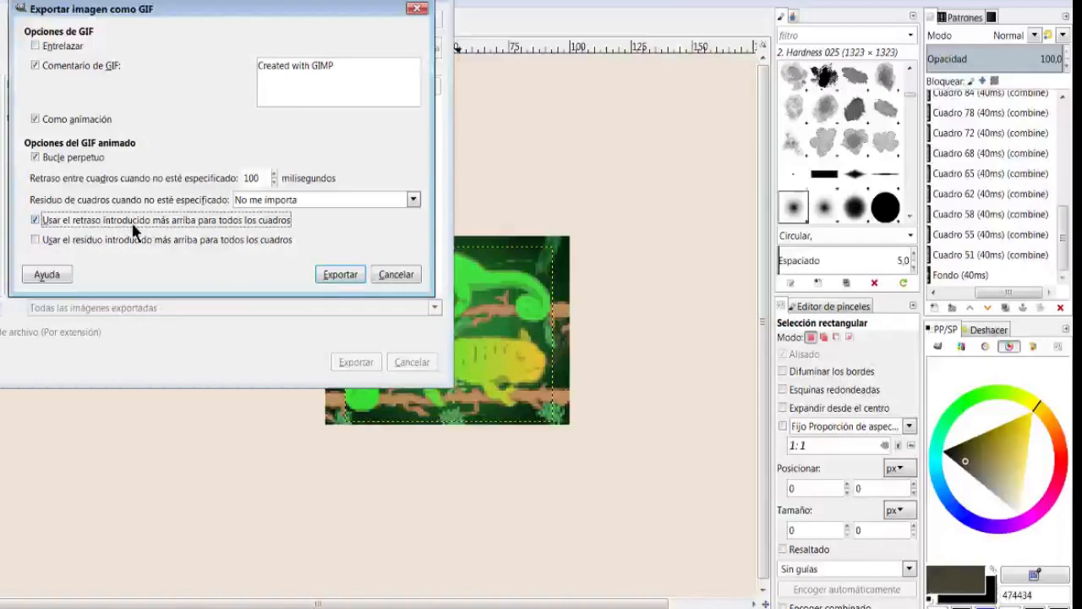
{"action": "double_click", "coordinate": [248, 179]}
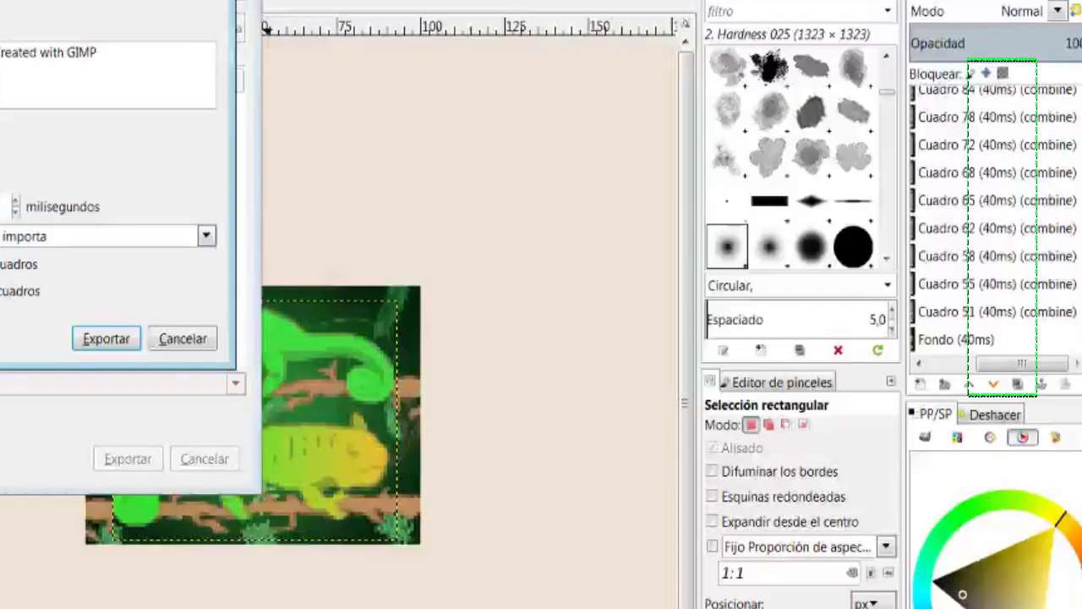
{"action": "left_click", "coordinate": [8, 291]}
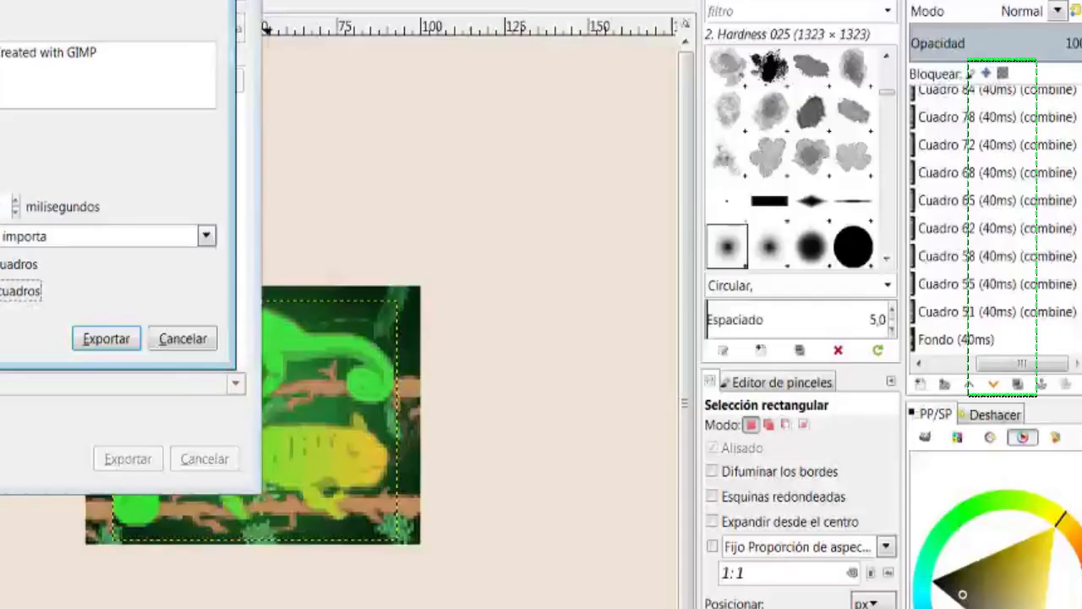
{"action": "left_click", "coordinate": [42, 238]}
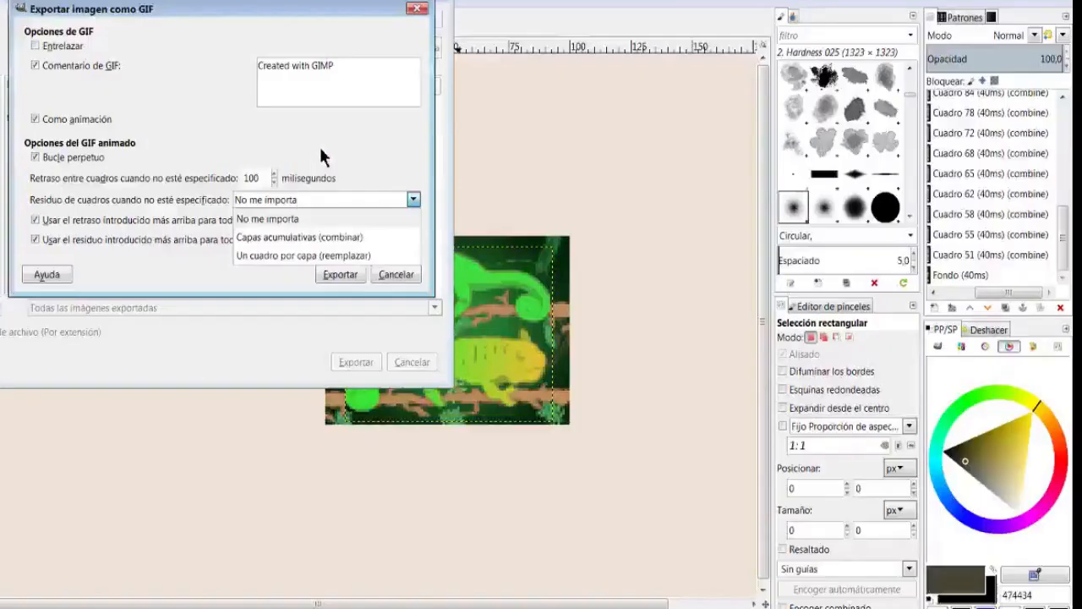
{"action": "left_click", "coordinate": [321, 148]}
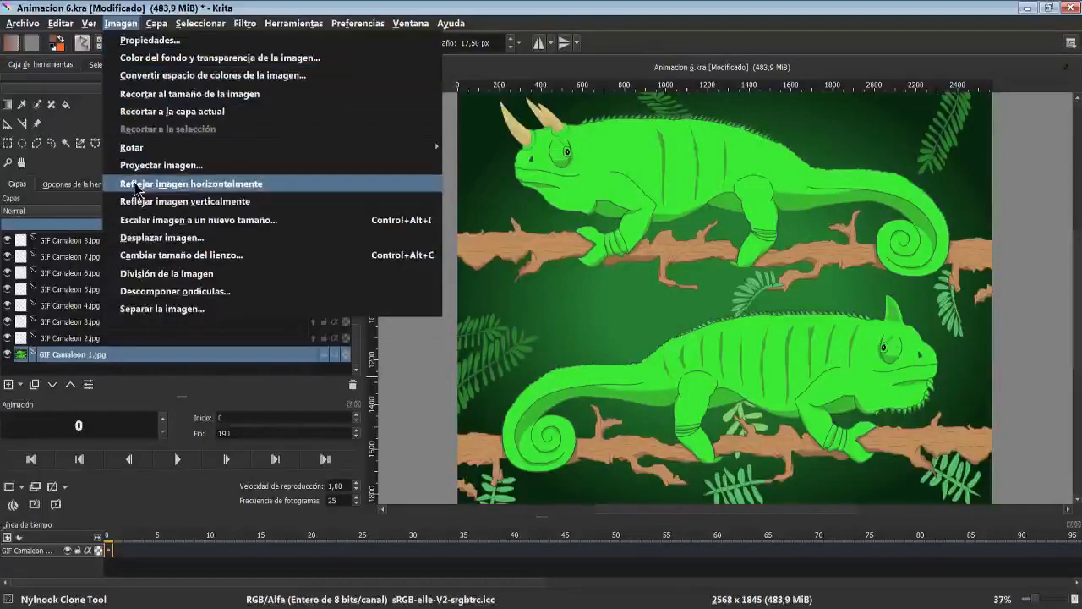
Scale the Krita animation image to 696 × 500 px with proportions constrained.
{"action": "left_click", "coordinate": [148, 222]}
{"action": "left_click", "coordinate": [507, 339]}
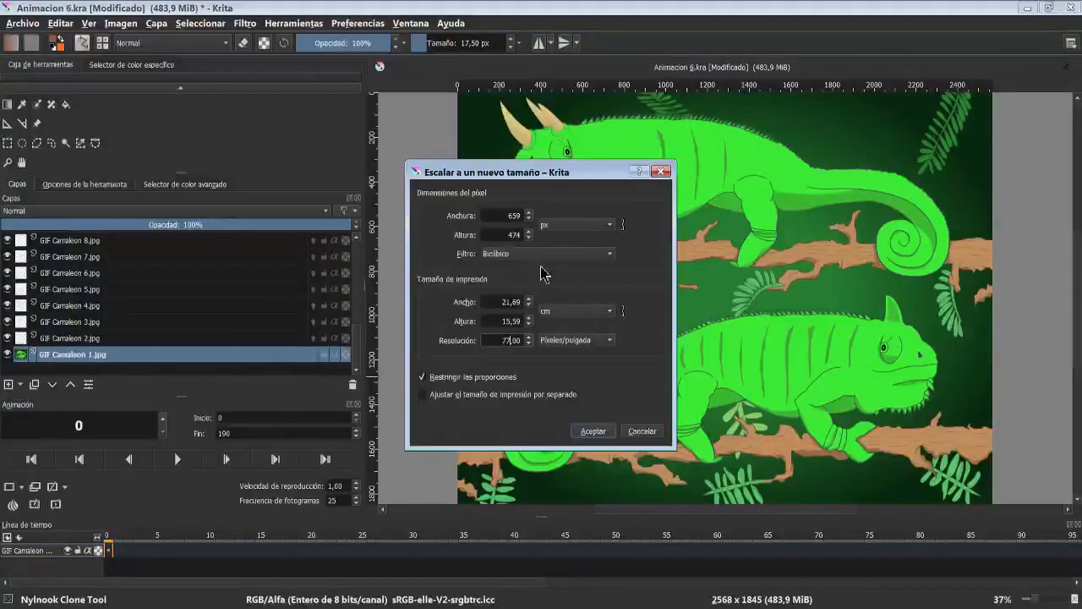
{"action": "double_click", "coordinate": [514, 216]}
{"action": "type", "text": "500"}
{"action": "double_click", "coordinate": [513, 235]}
{"action": "double_click", "coordinate": [512, 216]}
{"action": "type", "text": "480"}
{"action": "left_click", "coordinate": [593, 431]}
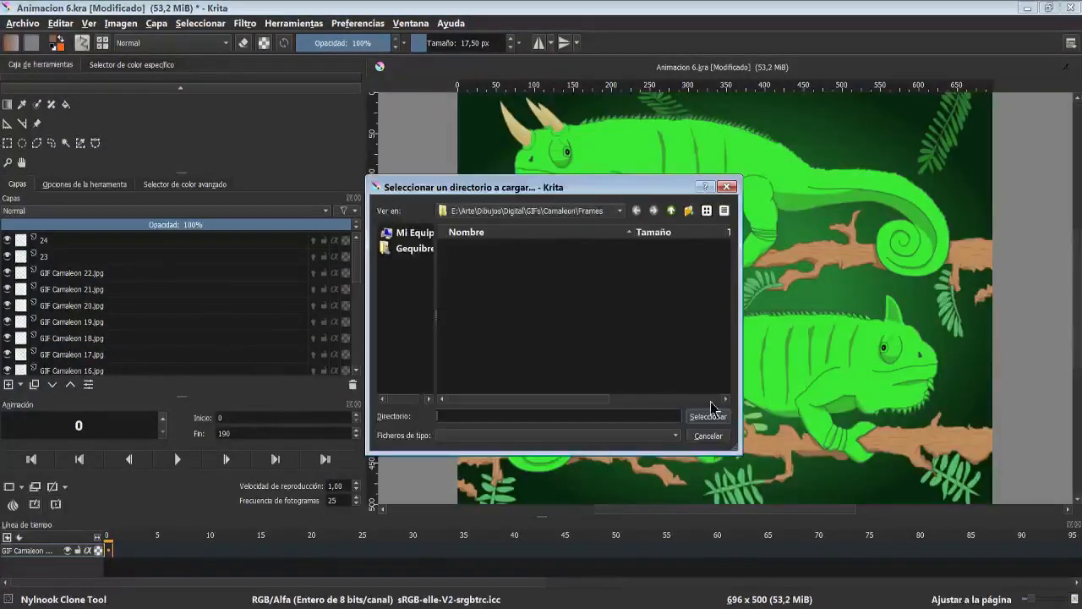
Render animation frames 0 to 190 as a JPEG image sequence with base name frame into the Camaleon/Frames folder.
{"action": "left_click", "coordinate": [701, 416]}
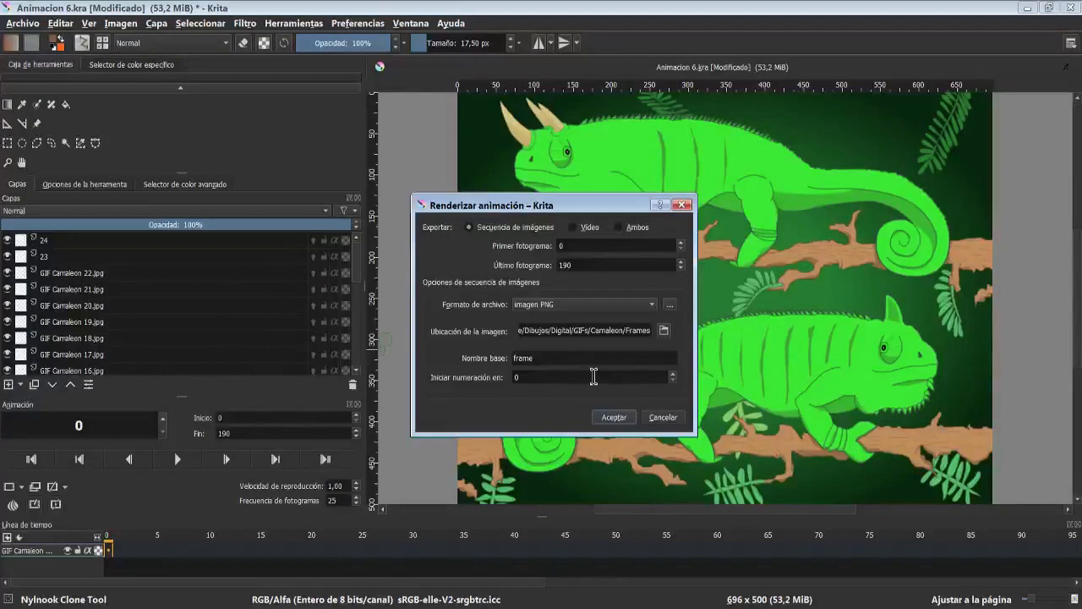
{"action": "left_click", "coordinate": [606, 305]}
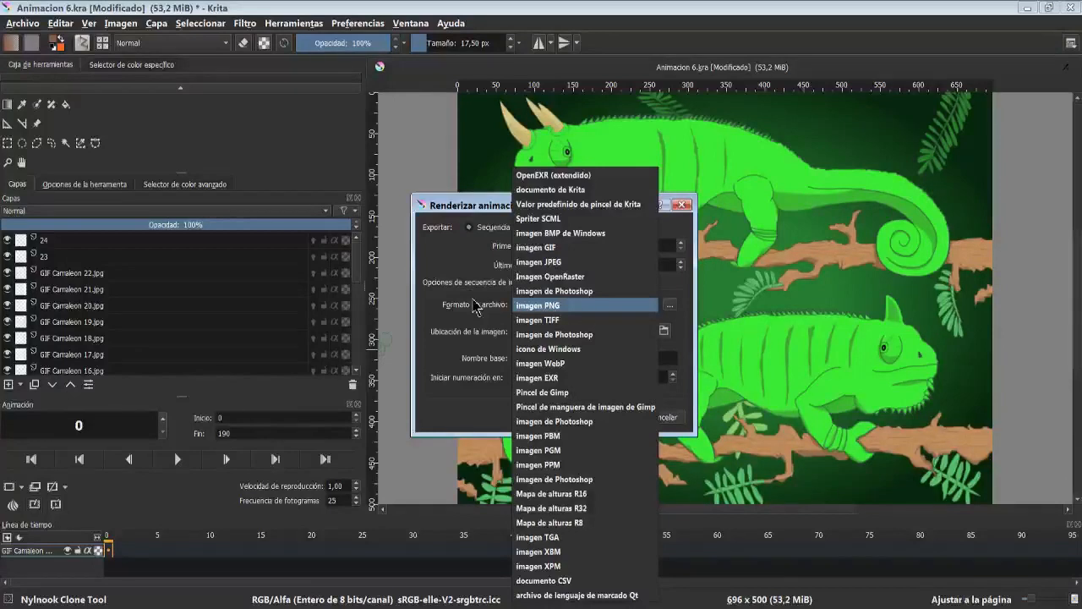
{"action": "left_click", "coordinate": [539, 262]}
{"action": "left_click", "coordinate": [612, 417]}
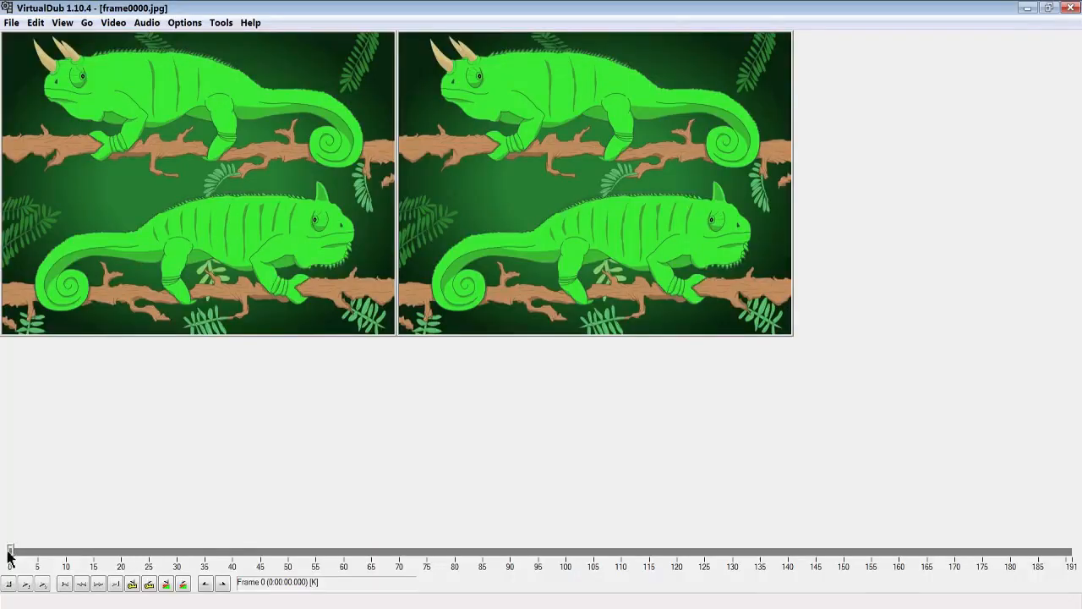
Switch to VirtualDub, export the frame sequence as an infinitely looping animated GIF named GIF VirtualDub.gif, and open the exported file.
{"action": "mouse_move", "coordinate": [11, 552]}
{"action": "left_mouse_down"}
{"action": "mouse_move", "coordinate": [958, 558]}
{"action": "mouse_move", "coordinate": [4, 549]}
{"action": "left_mouse_up"}
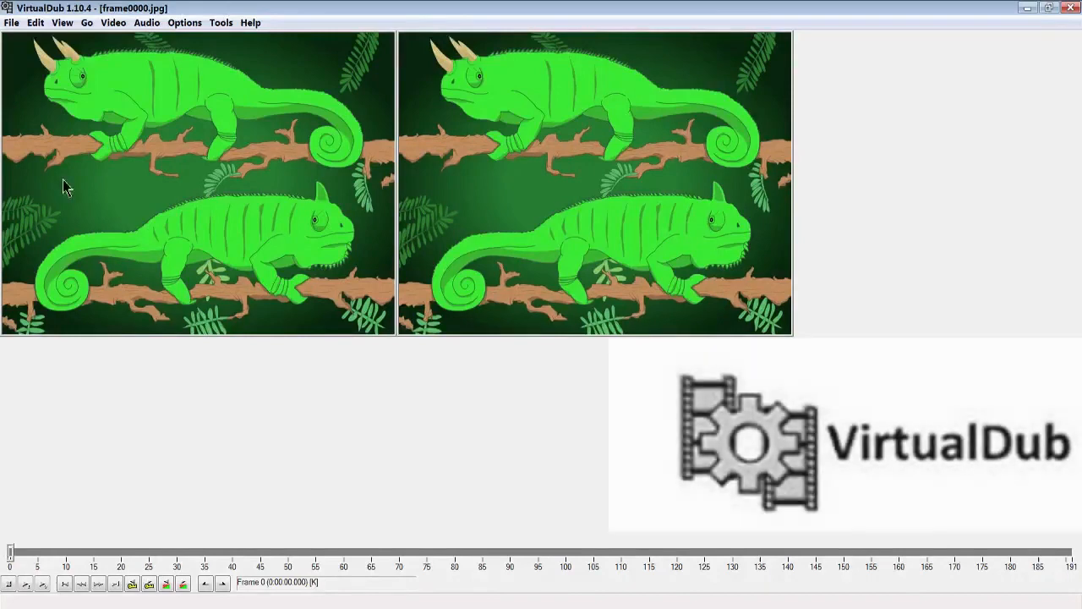
{"action": "left_click", "coordinate": [12, 23]}
{"action": "mouse_move", "coordinate": [397, 203]}
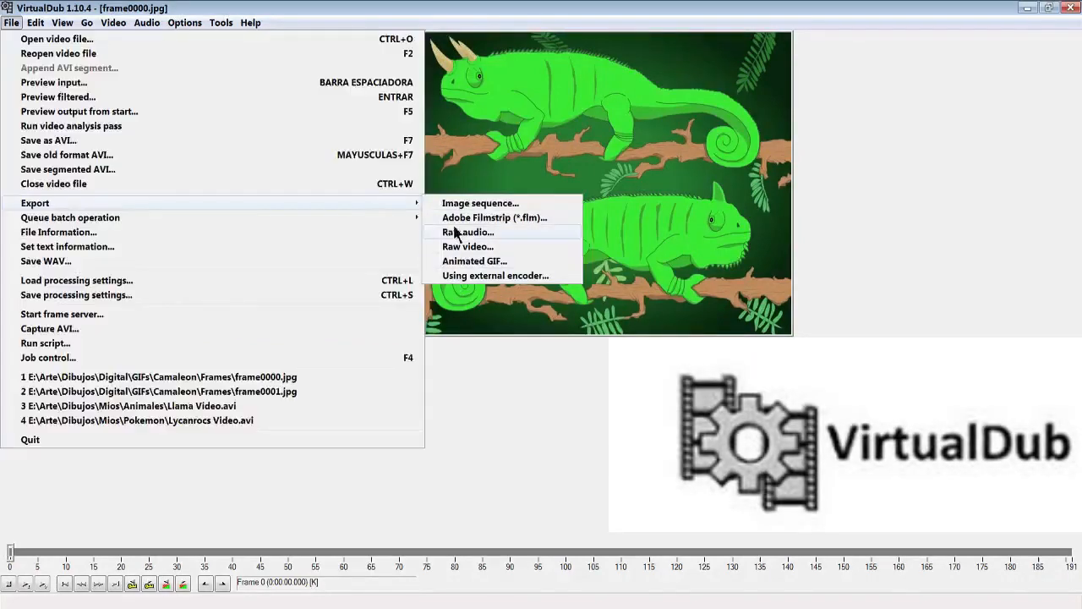
{"action": "left_click", "coordinate": [474, 260]}
{"action": "type", "text": "GIF VirtualDub"}
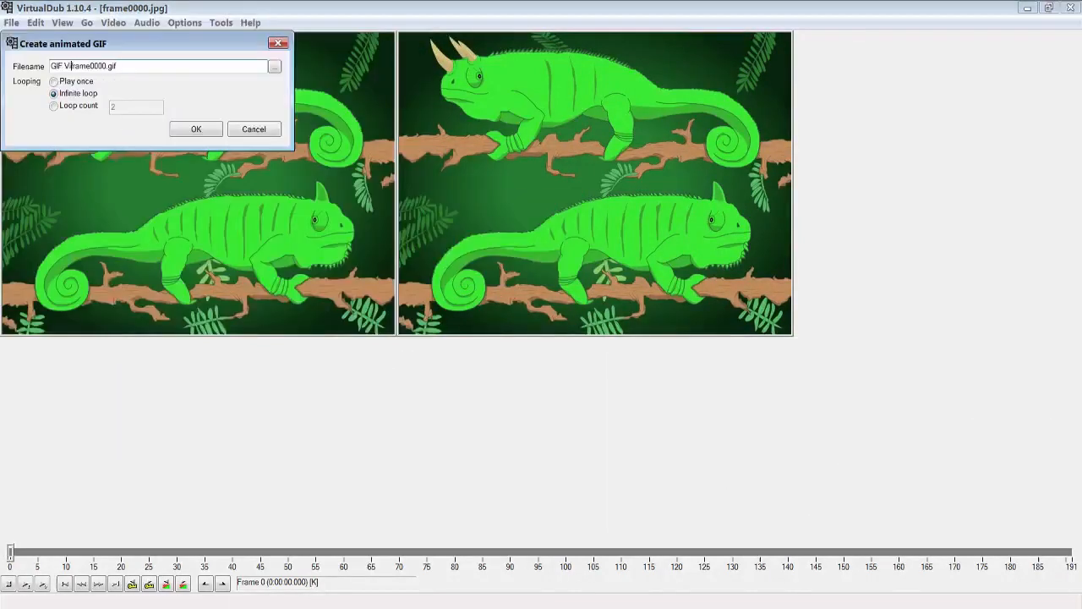
{"action": "key", "text": "Delete"}
{"action": "key", "text": "Delete"}
{"action": "key", "text": "Delete"}
{"action": "key", "text": "Delete"}
{"action": "key", "text": "Delete"}
{"action": "key", "text": "Delete"}
{"action": "key", "text": "Delete"}
{"action": "key", "text": "Delete"}
{"action": "key", "text": "Delete"}
{"action": "left_click", "coordinate": [205, 133]}
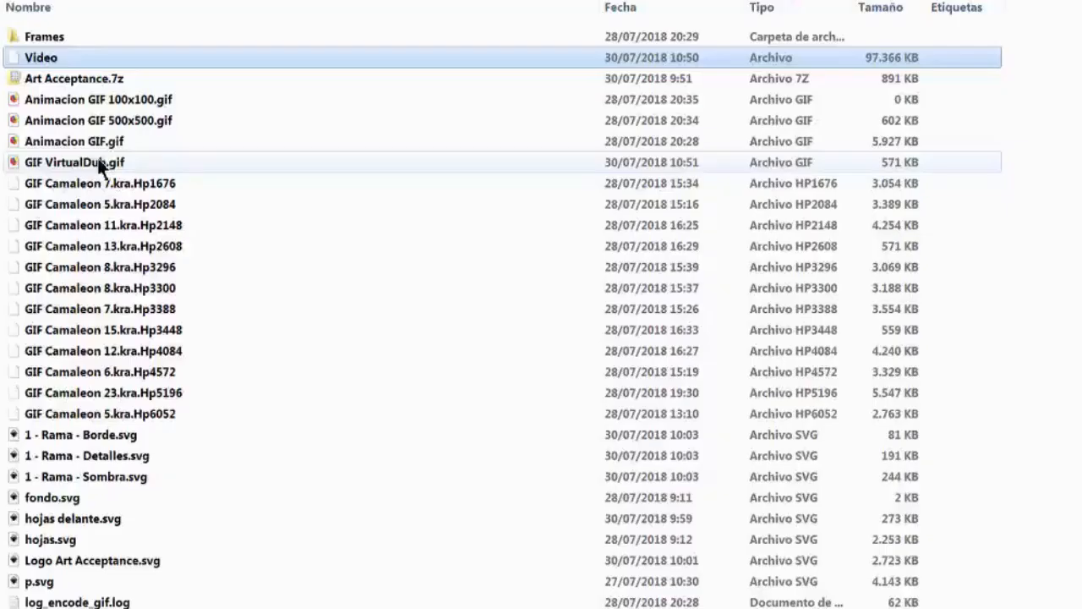
{"action": "left_click", "coordinate": [99, 162]}
{"action": "double_click", "coordinate": [100, 162]}
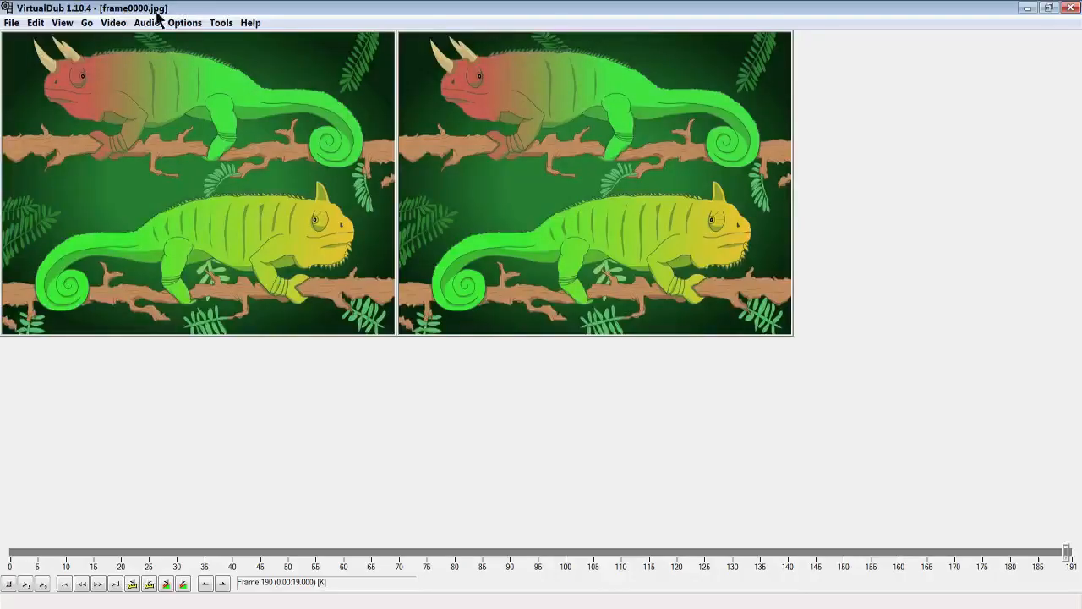
Change the sequence's source frame rate to 25 fps and preview the output.
{"action": "left_click", "coordinate": [113, 23]}
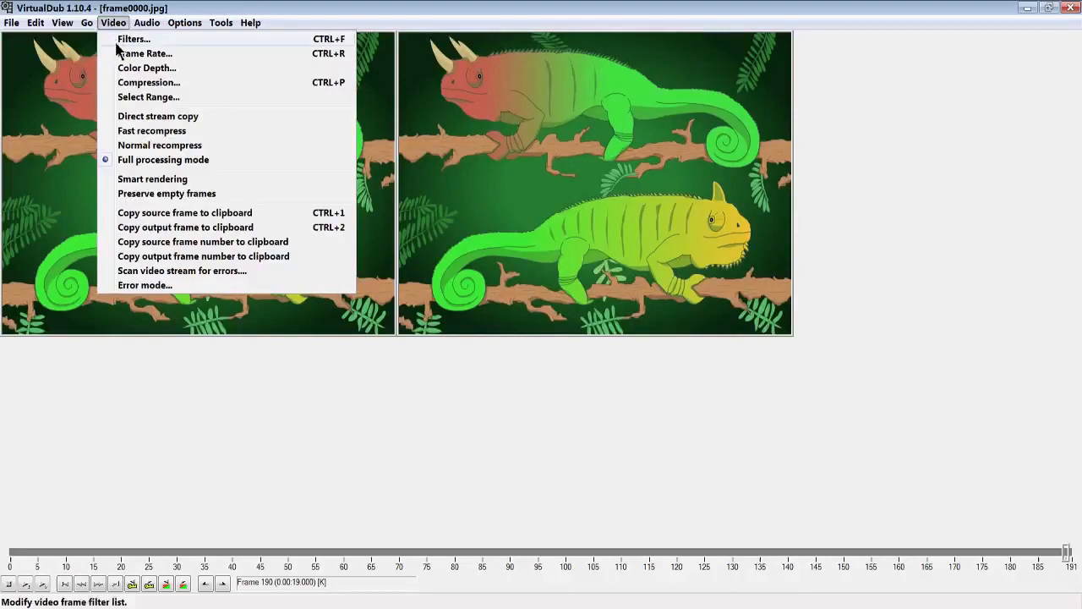
{"action": "left_click", "coordinate": [123, 54]}
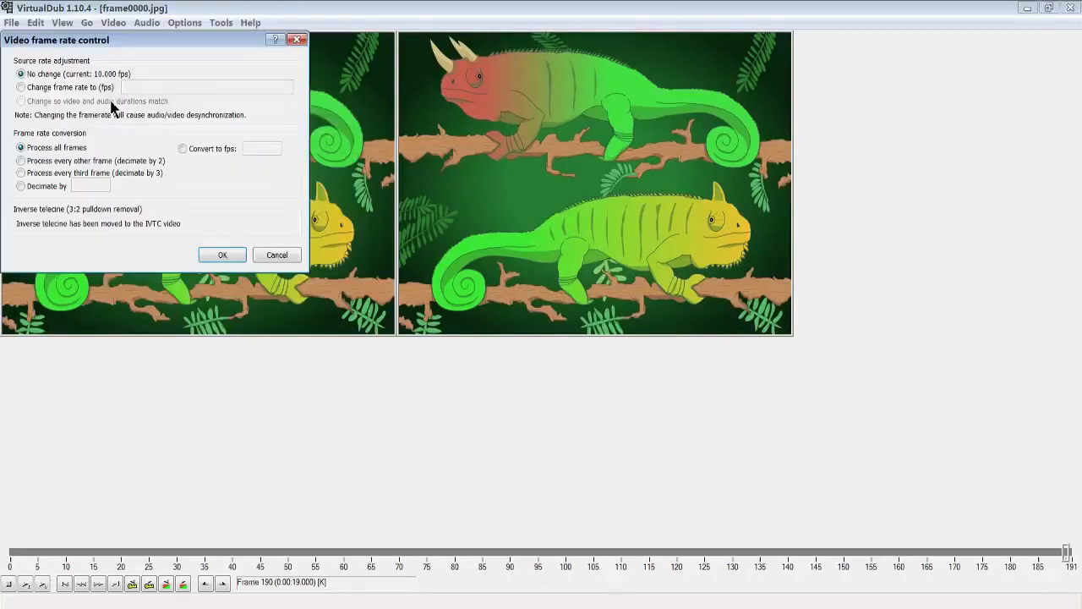
{"action": "left_click", "coordinate": [56, 88]}
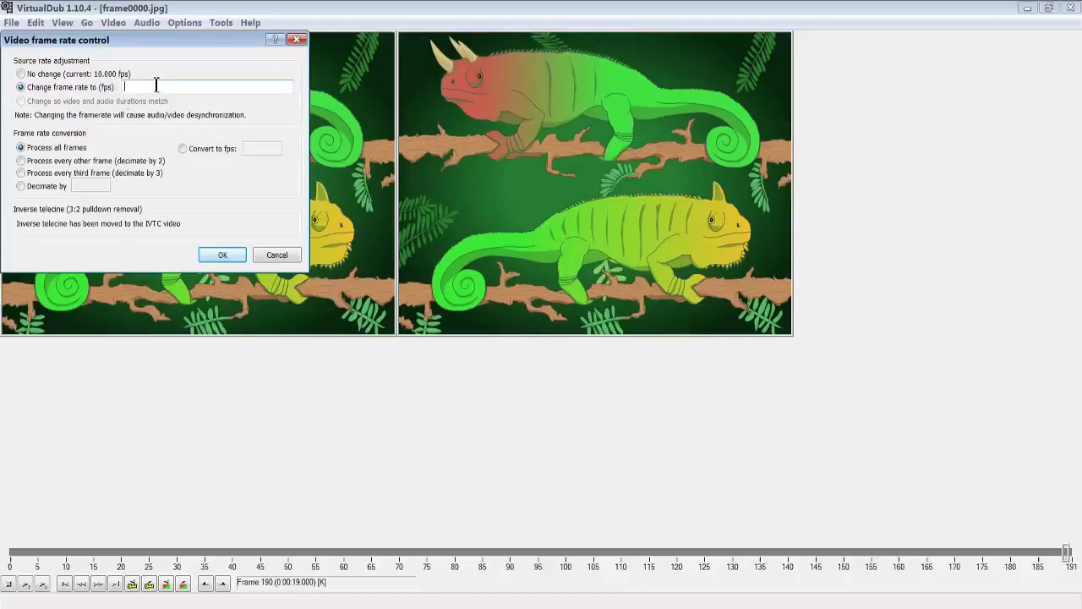
{"action": "type", "text": "24"}
{"action": "key", "text": "BackSpace"}
{"action": "type", "text": "5"}
{"action": "left_click", "coordinate": [222, 256]}
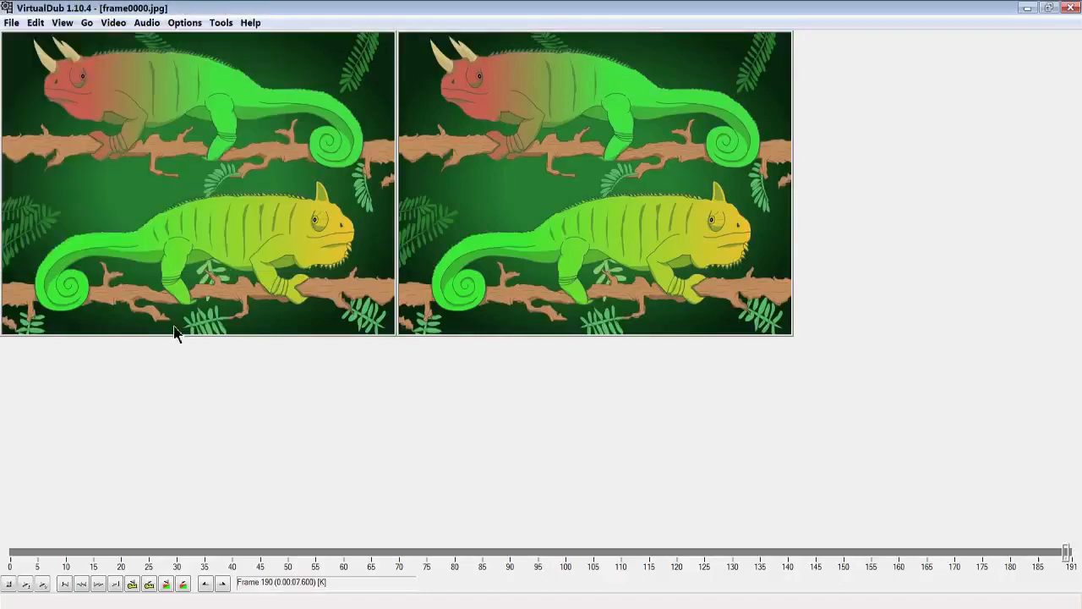
{"action": "left_click", "coordinate": [42, 583]}
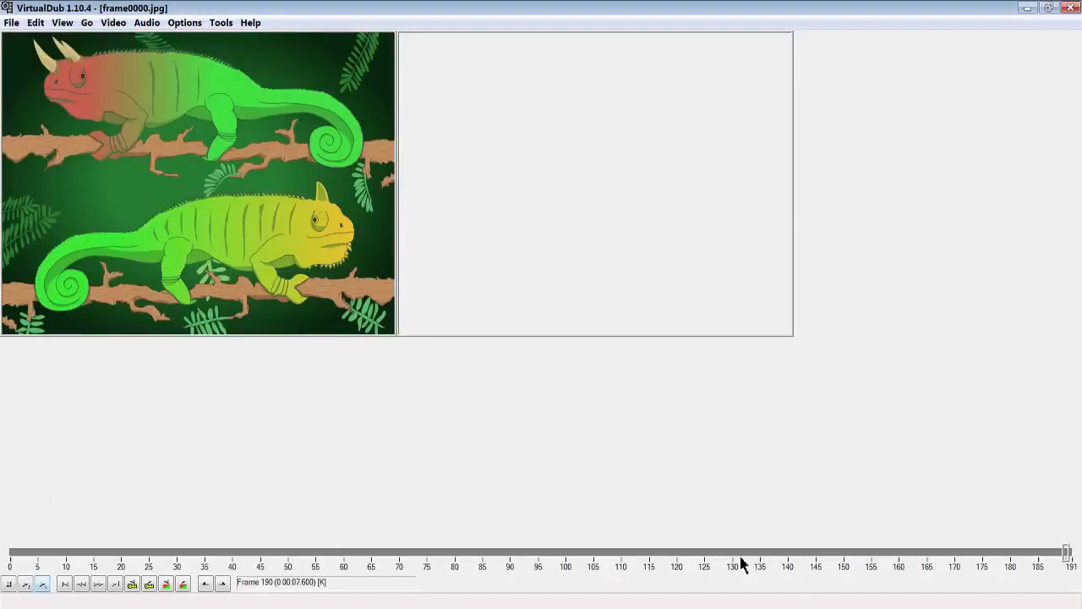
{"action": "left_click_drag", "start_coordinate": [1063, 556], "coordinate": [109, 560]}
Set GIF VirtualDub.gif to no audio and choose the Xvid MPEG-4 Codec for its video compression.
{"action": "left_click", "coordinate": [135, 25]}
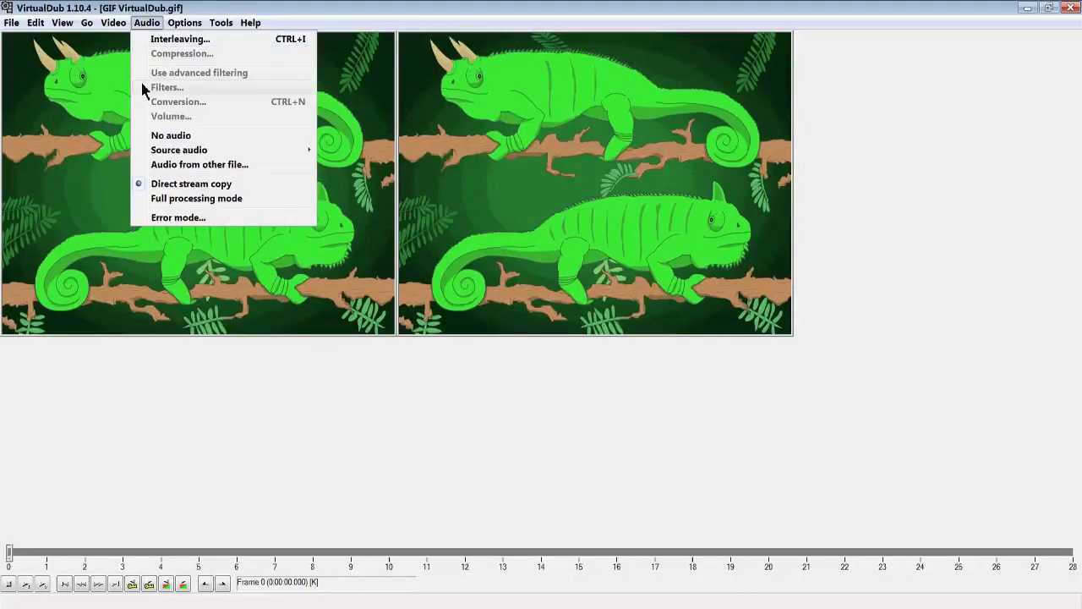
{"action": "left_click", "coordinate": [169, 136]}
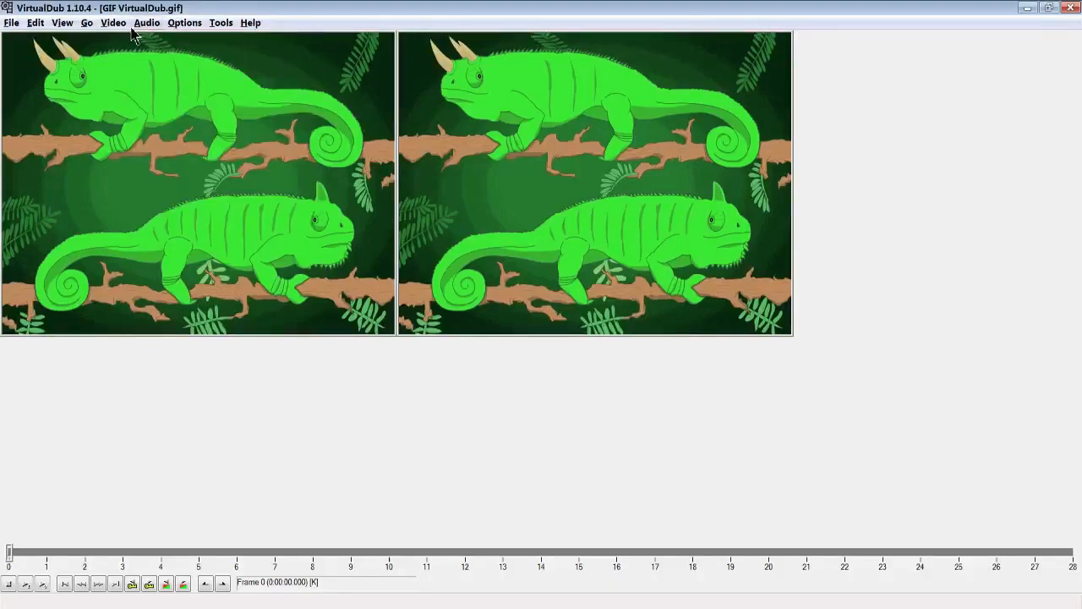
{"action": "left_click", "coordinate": [114, 22]}
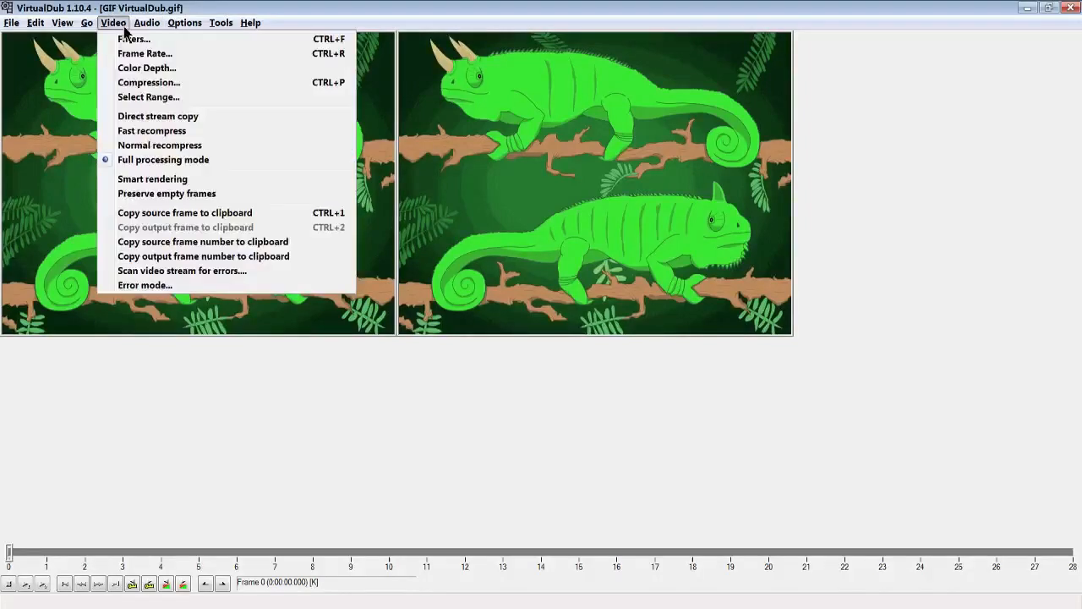
{"action": "left_click", "coordinate": [125, 87]}
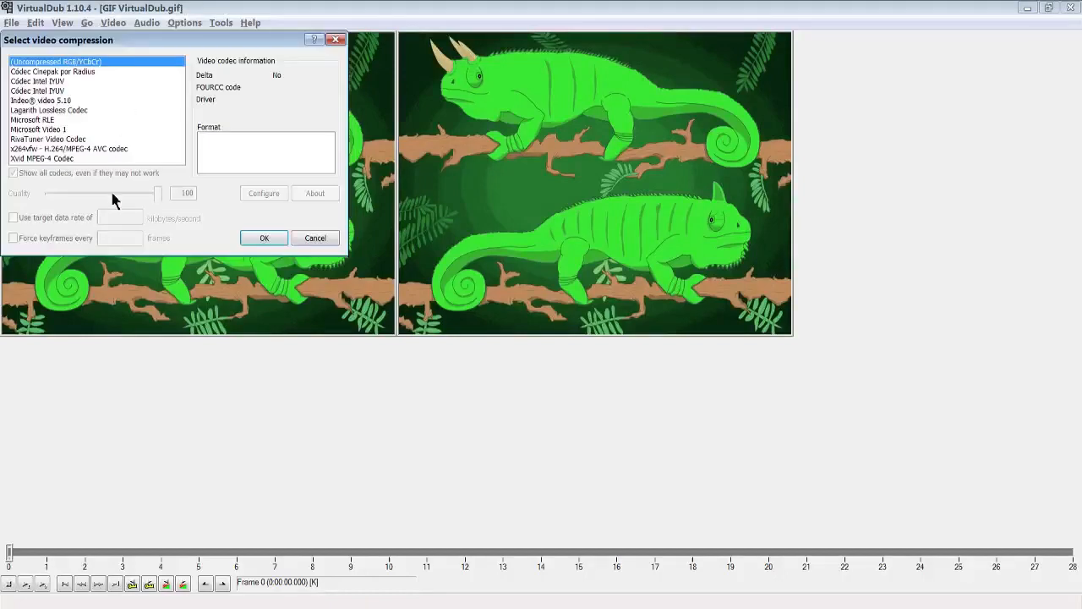
{"action": "left_click", "coordinate": [44, 159]}
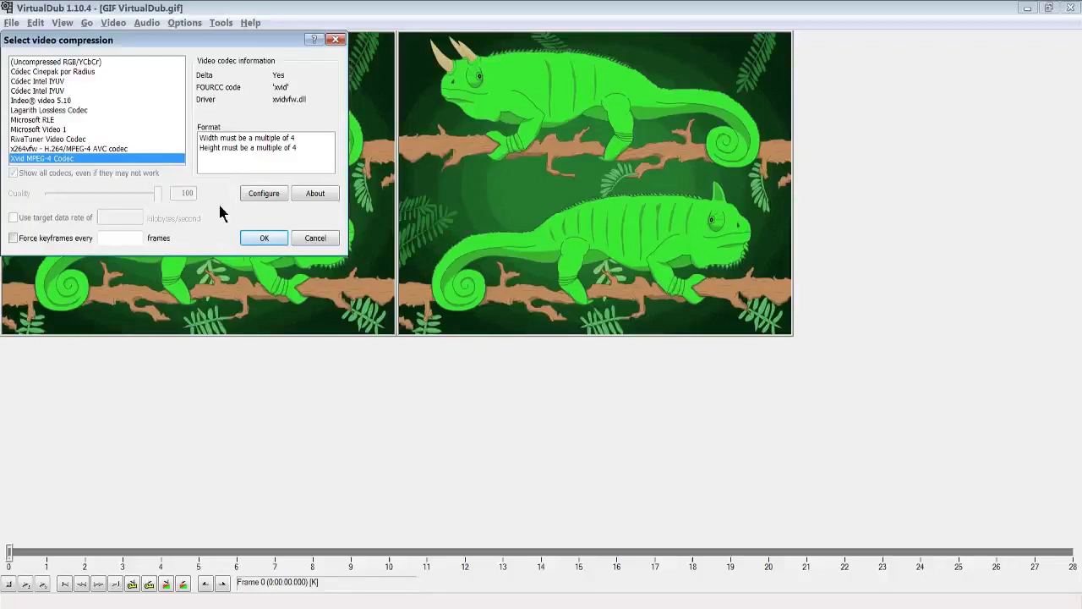
{"action": "left_click", "coordinate": [264, 239]}
Save the video in full processing mode as Video VirtualDub.avi in the Camaleon folder and play the saved file.
{"action": "left_click", "coordinate": [103, 26]}
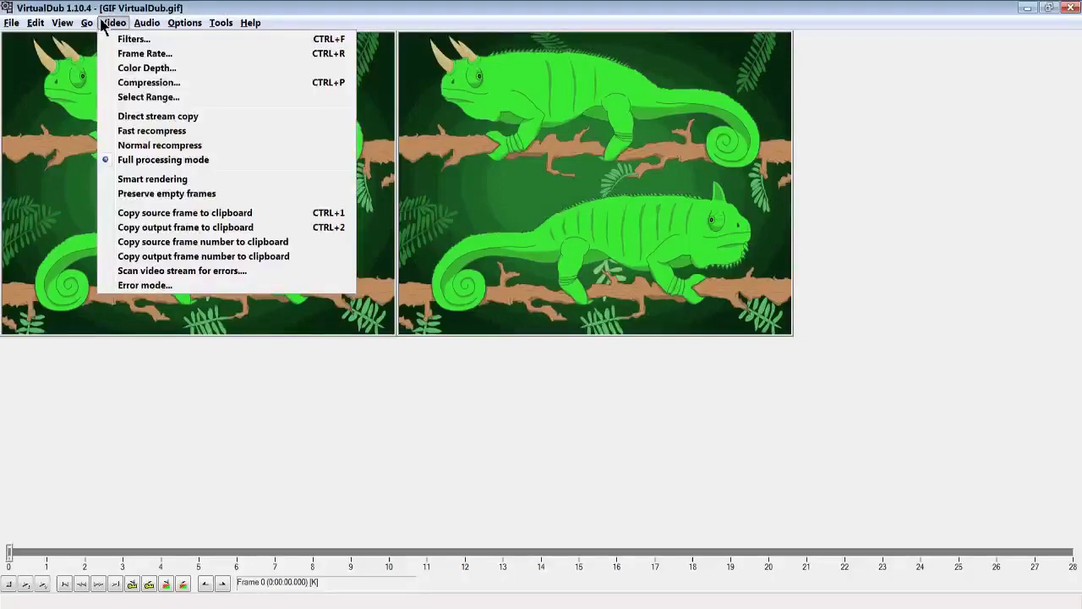
{"action": "left_click", "coordinate": [118, 159]}
{"action": "left_click", "coordinate": [11, 22]}
{"action": "left_click", "coordinate": [34, 141]}
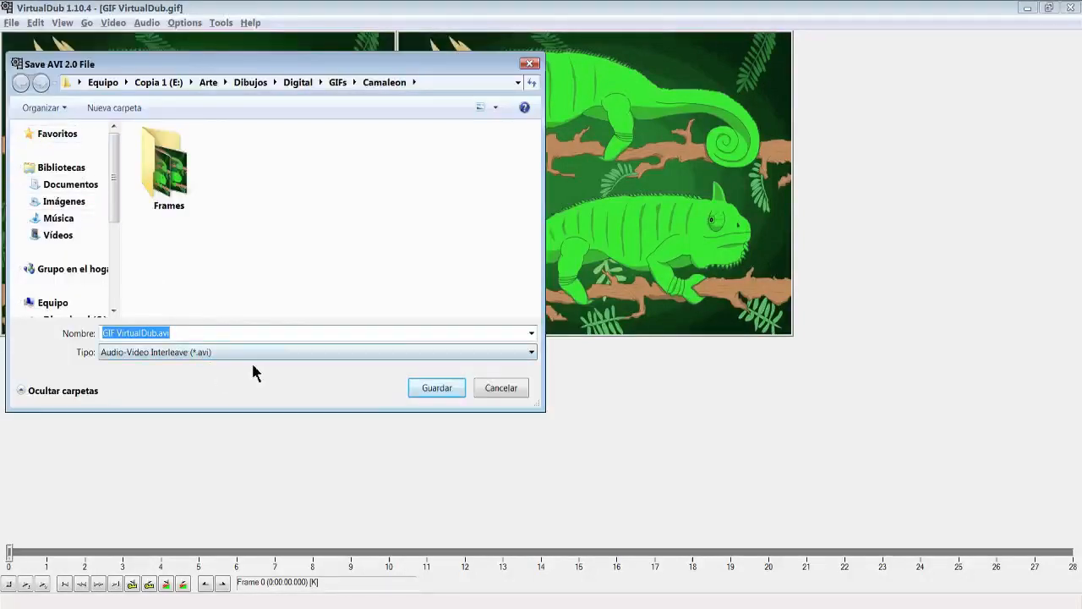
{"action": "key", "text": "Home"}
{"action": "type", "text": "Video"}
{"action": "key", "text": "Delete"}
{"action": "key", "text": "Delete"}
{"action": "key", "text": "Delete"}
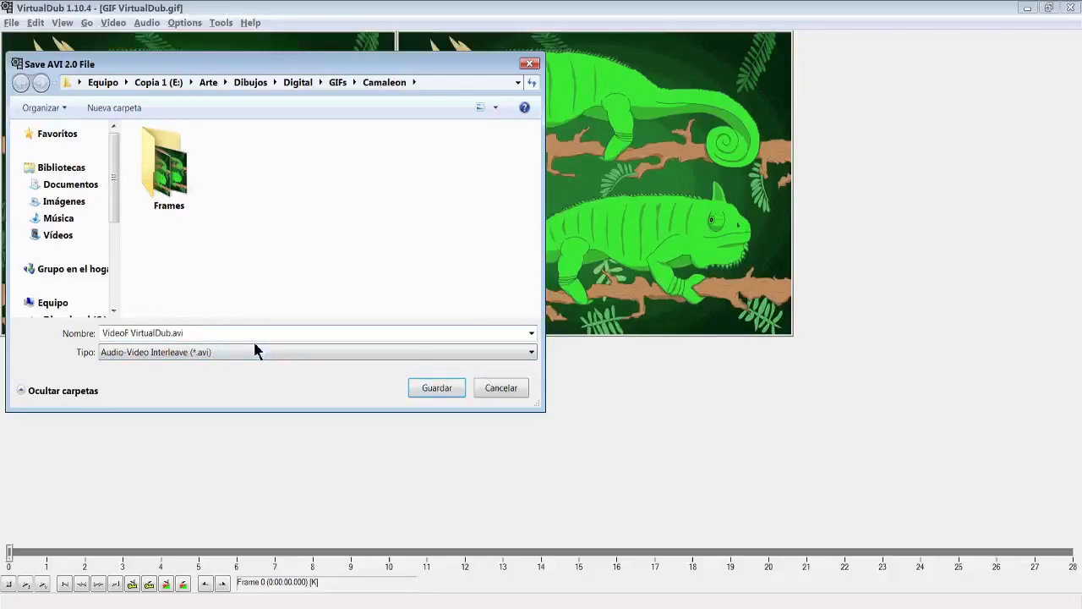
{"action": "left_click", "coordinate": [433, 389]}
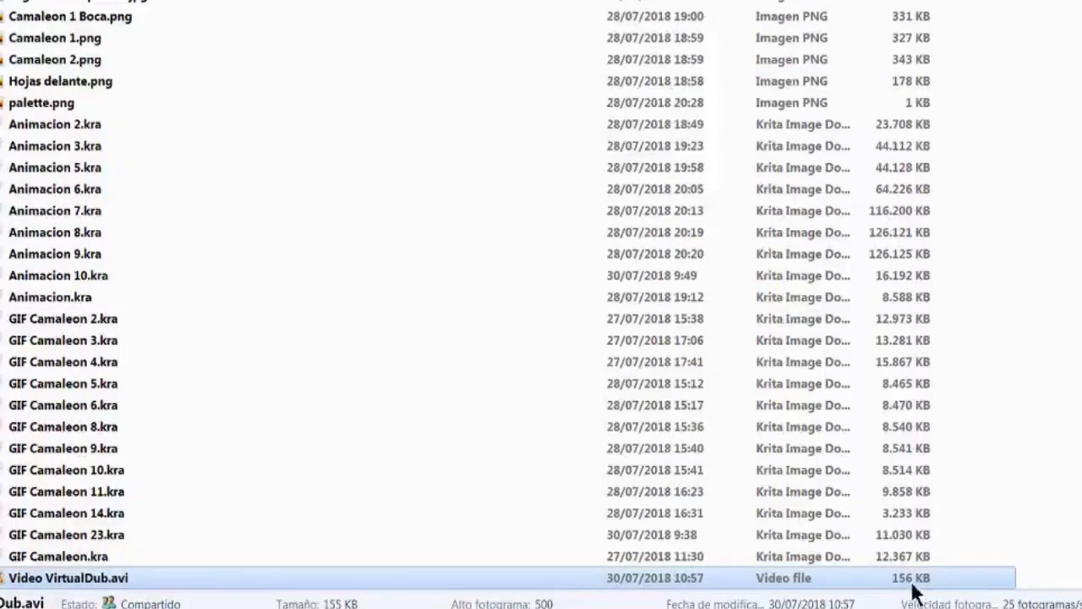
{"action": "double_click", "coordinate": [440, 581]}
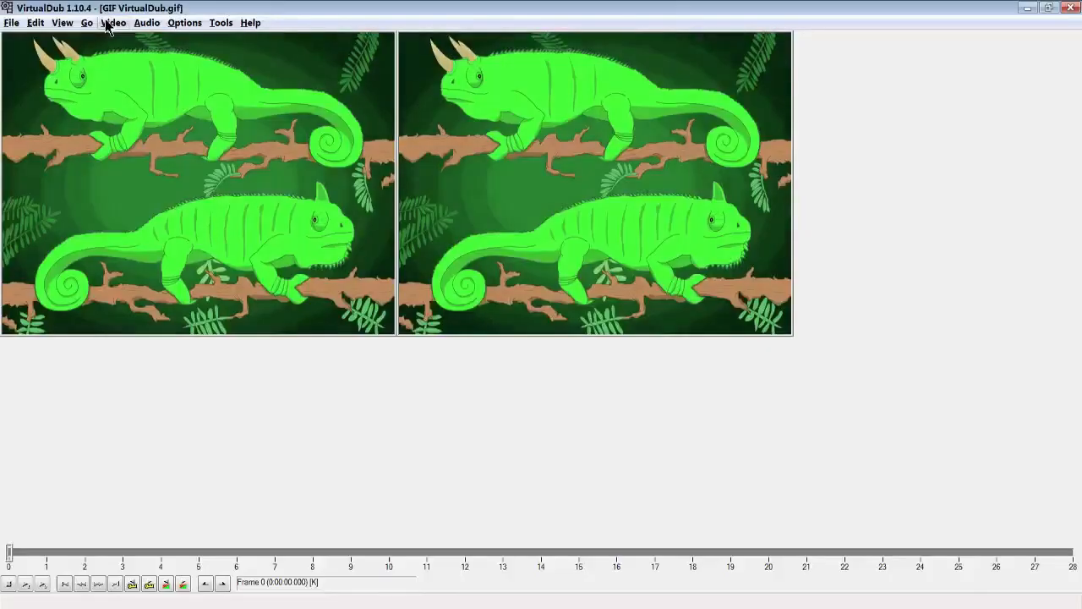
Change the source frame rate to 1 fps and save the video over the existing Video VirtualDub.avi.
{"action": "left_click", "coordinate": [113, 23]}
{"action": "left_click", "coordinate": [114, 53]}
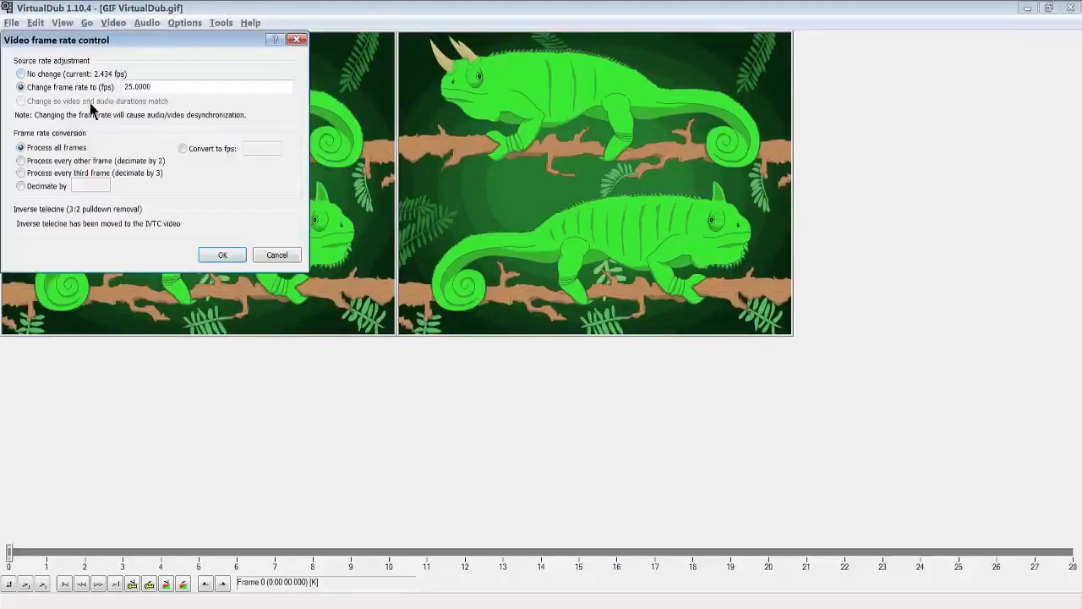
{"action": "double_click", "coordinate": [137, 87]}
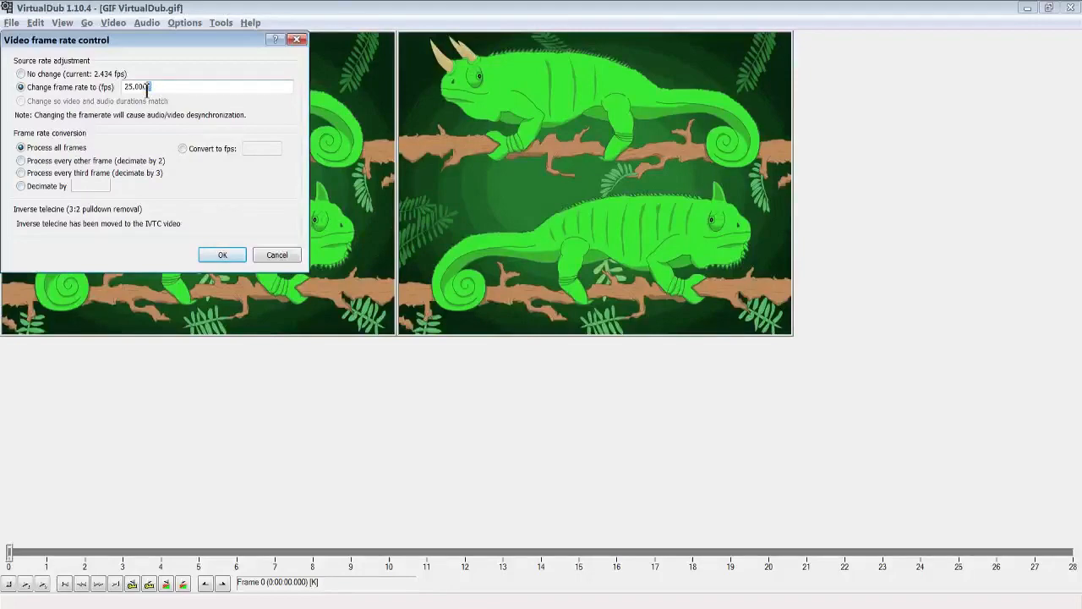
{"action": "type", "text": "1"}
{"action": "left_click", "coordinate": [223, 254]}
{"action": "left_click", "coordinate": [12, 23]}
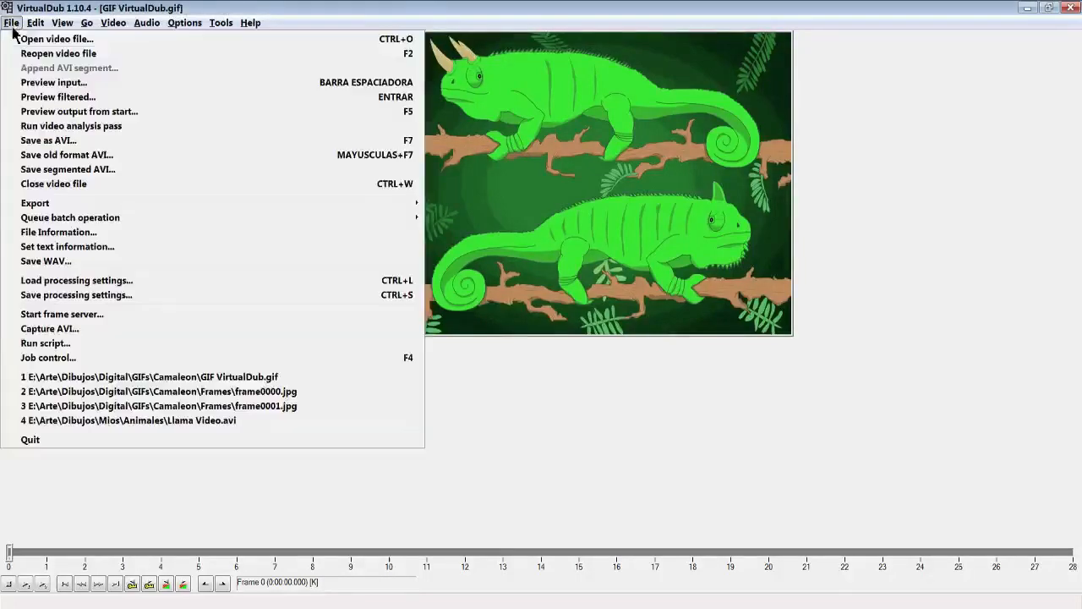
{"action": "left_click", "coordinate": [36, 142]}
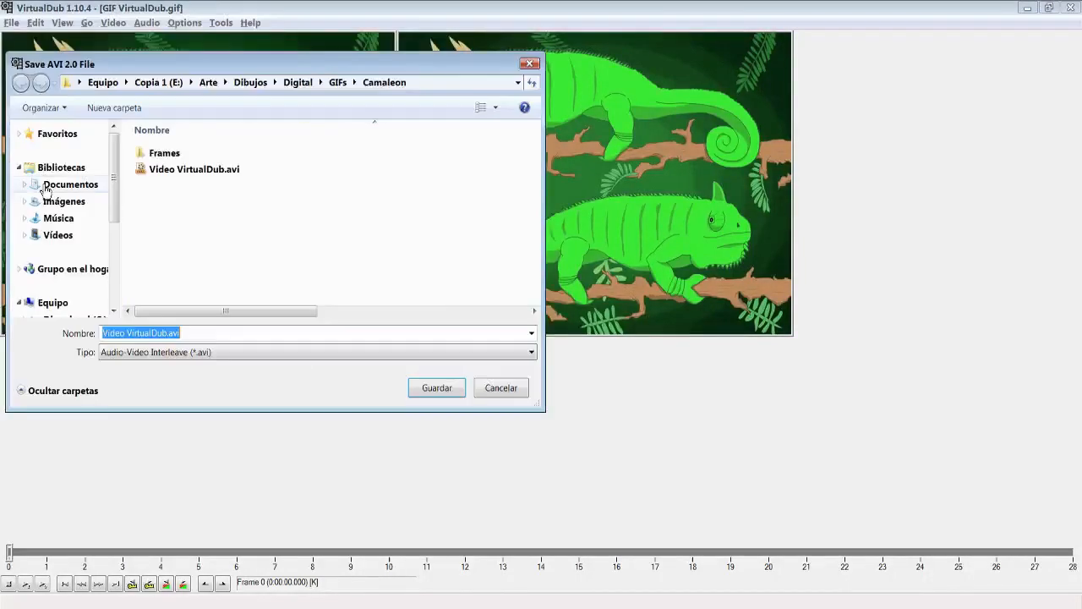
{"action": "double_click", "coordinate": [203, 174]}
{"action": "left_click", "coordinate": [597, 325]}
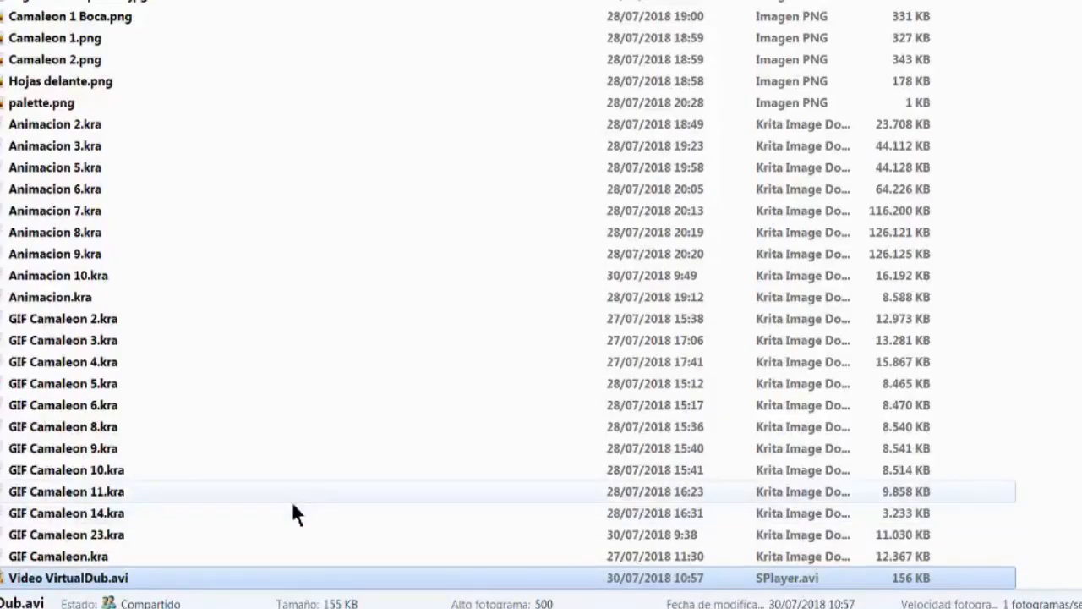
Play the resaved Video VirtualDub.avi from the folder to check its speed, and close the player.
{"action": "left_click", "coordinate": [287, 534]}
{"action": "double_click", "coordinate": [276, 581]}
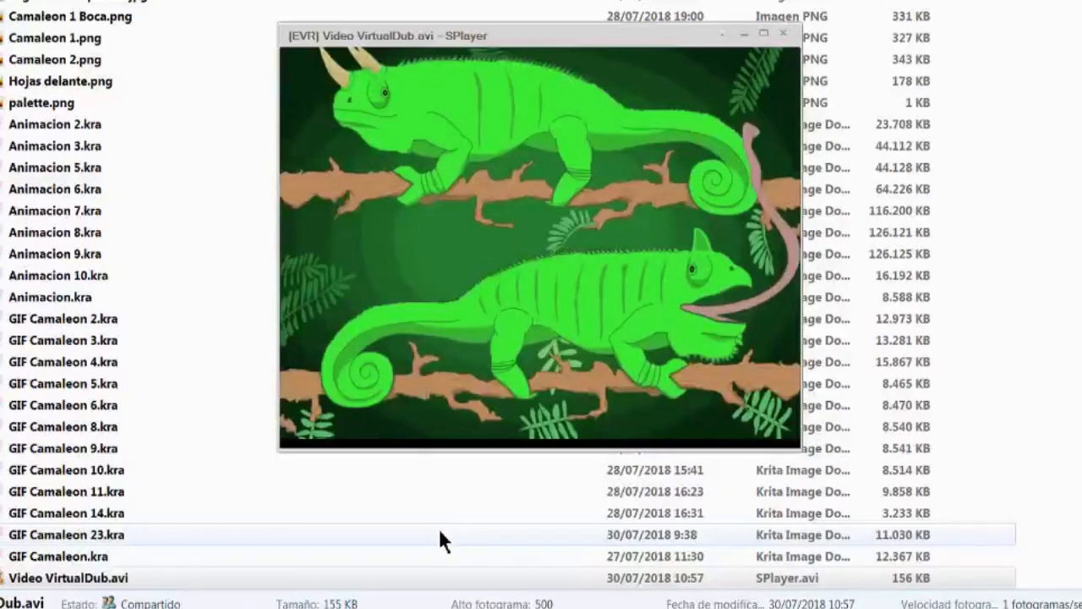
{"action": "left_click", "coordinate": [783, 32]}
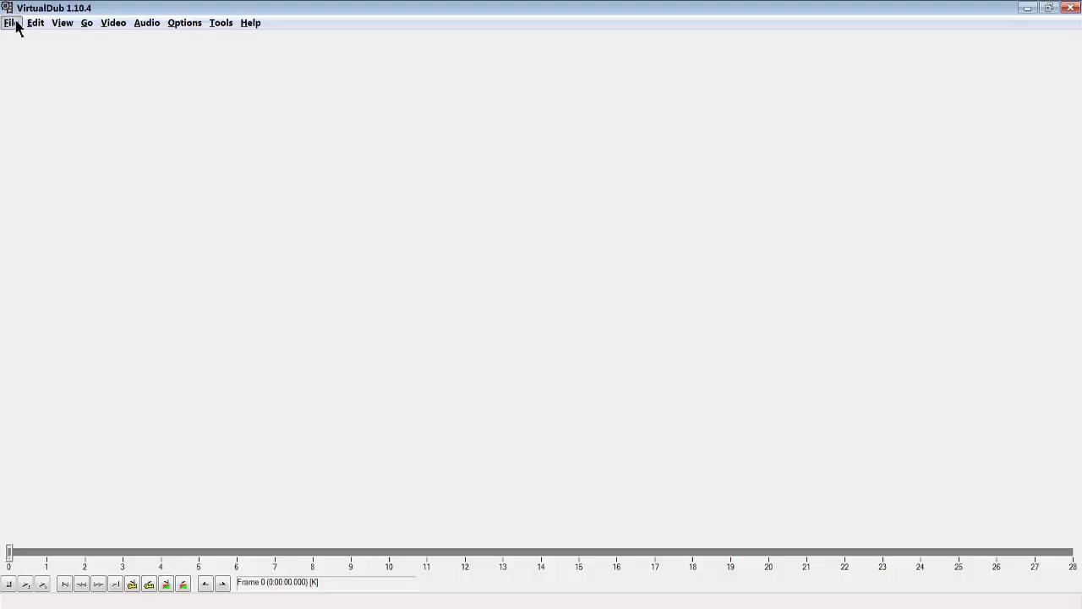
Open the rendered image sequence starting at frame0000.jpg from the Frames folder inside Camaleon.
{"action": "left_click", "coordinate": [12, 23]}
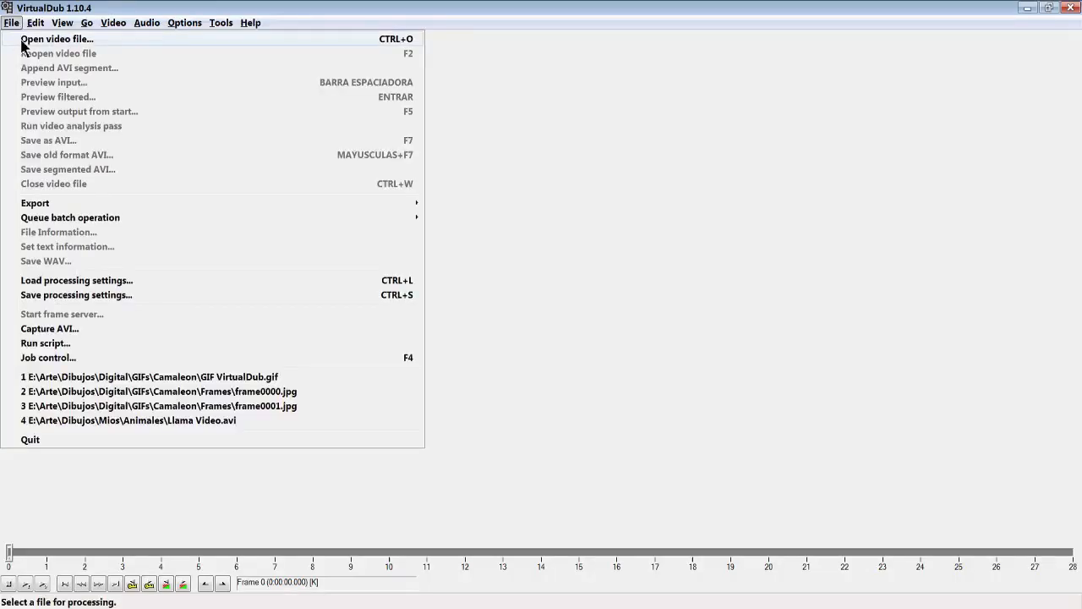
{"action": "left_click", "coordinate": [22, 43]}
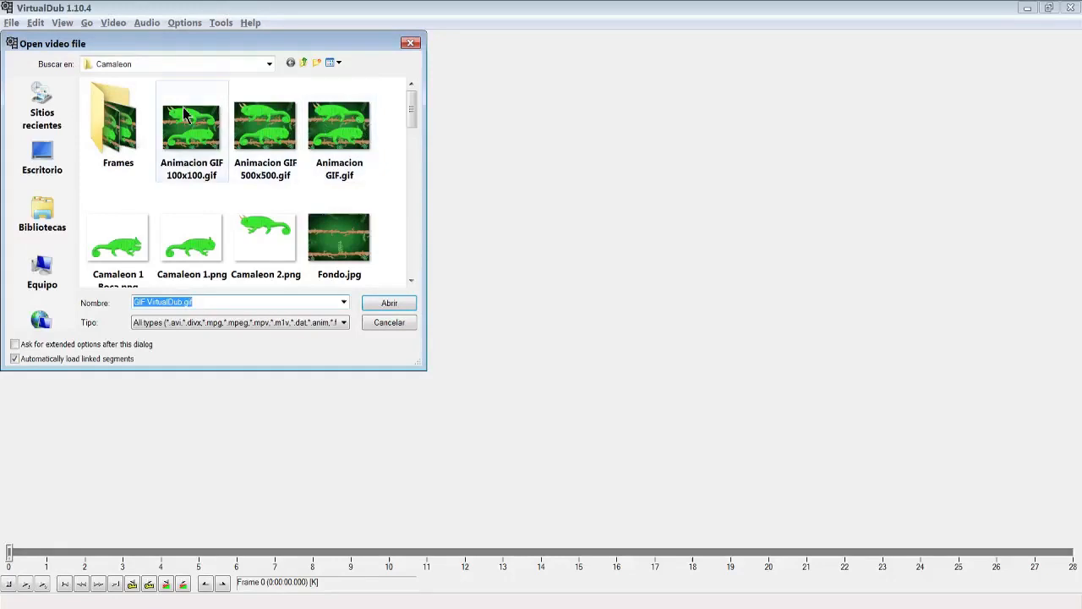
{"action": "left_click", "coordinate": [123, 116]}
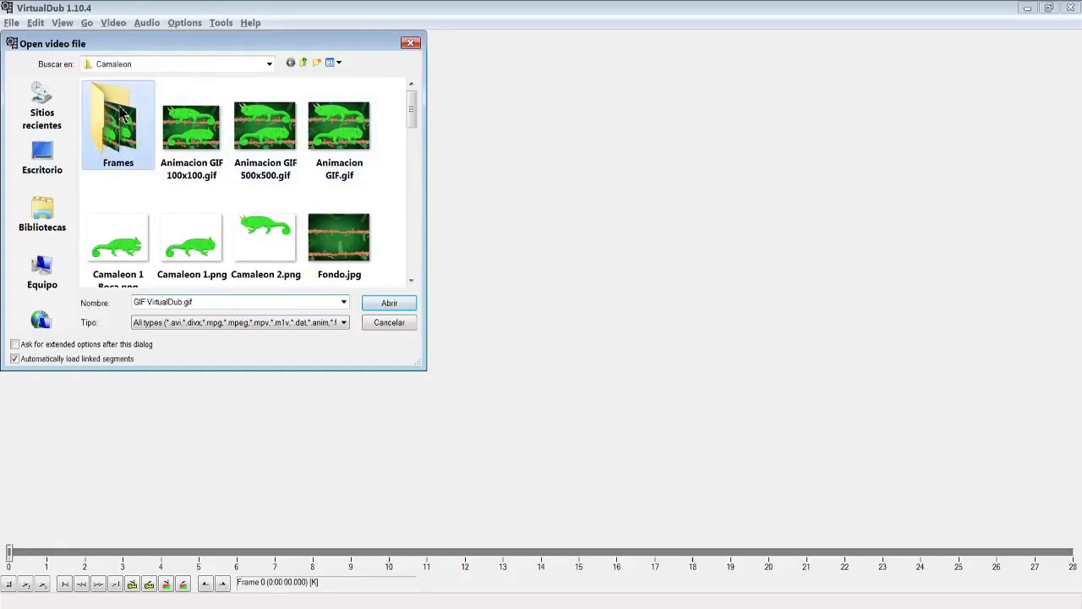
{"action": "double_click", "coordinate": [121, 114]}
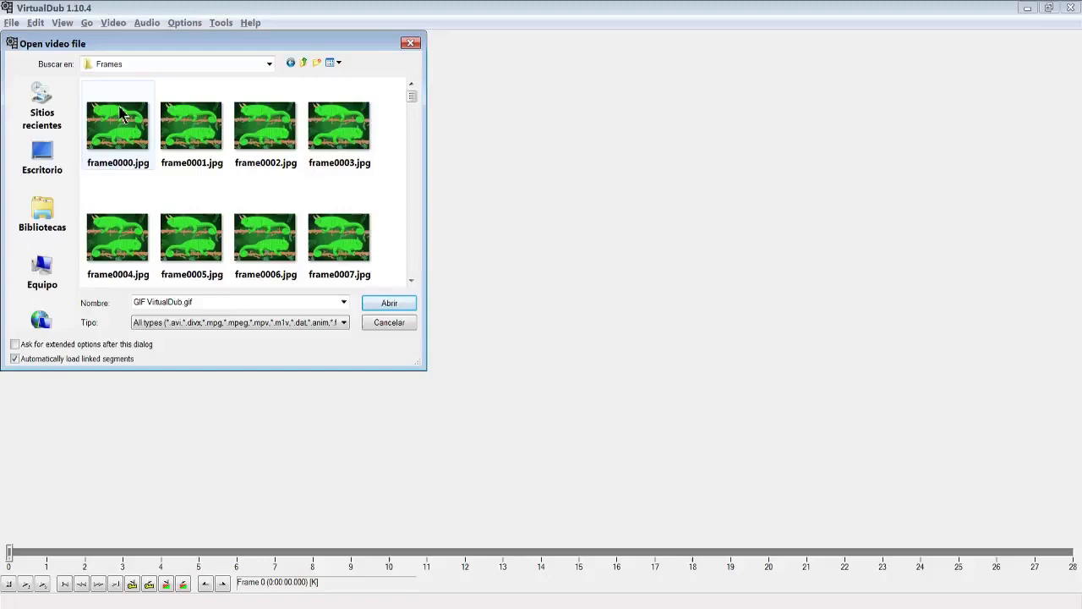
{"action": "left_click", "coordinate": [121, 114]}
{"action": "double_click", "coordinate": [121, 114]}
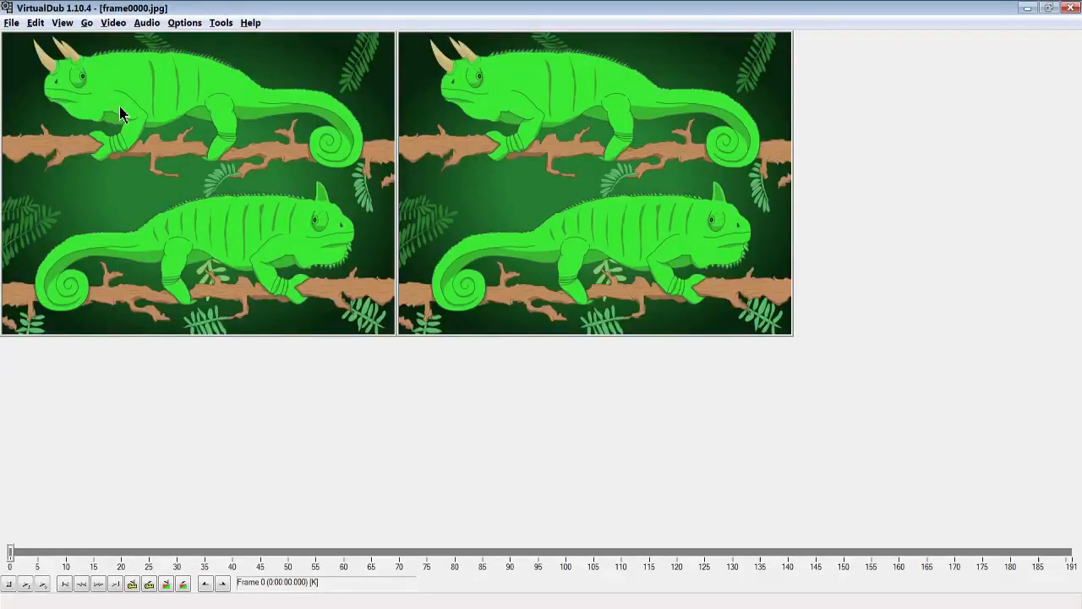
{"action": "left_click", "coordinate": [24, 24]}
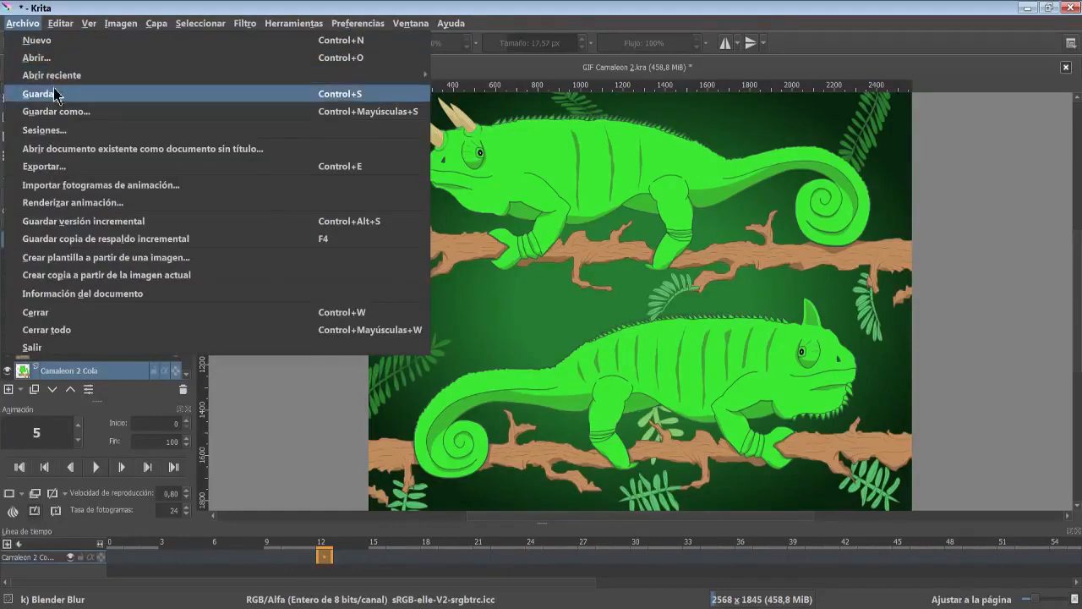
{"action": "left_click", "coordinate": [191, 193]}
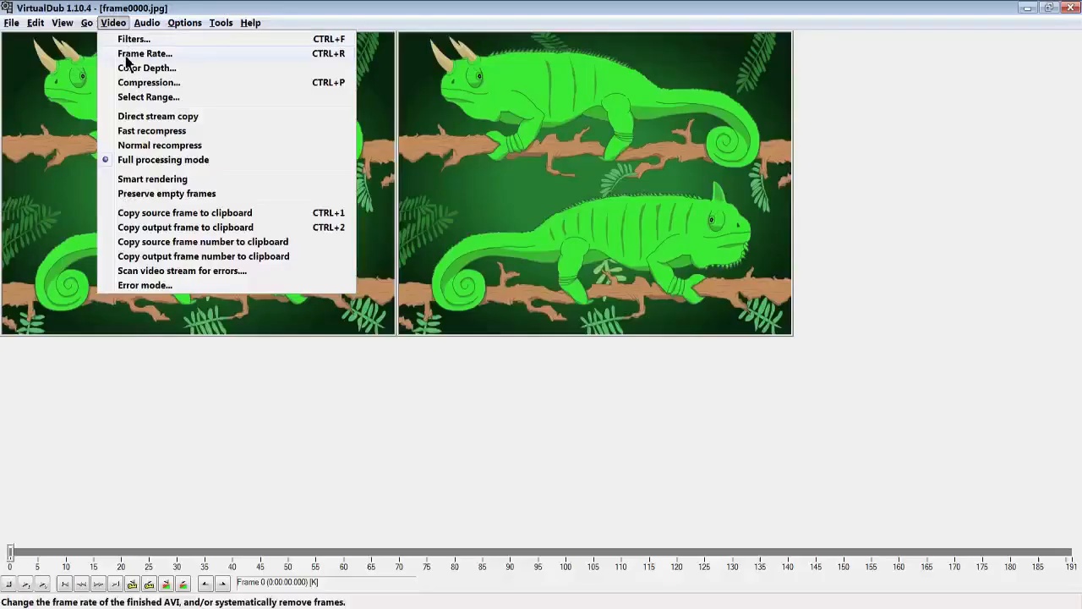
Accept the video frame rate settings and save the frame sequence over the existing Video VirtualDub.avi.
{"action": "left_click", "coordinate": [127, 54]}
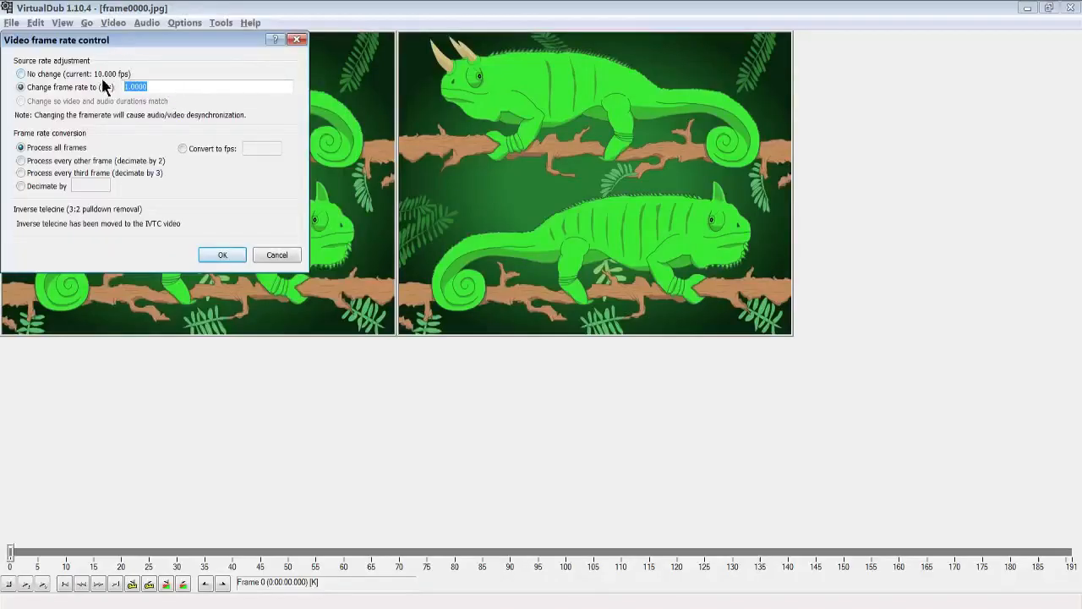
{"action": "left_click", "coordinate": [222, 255]}
{"action": "left_click", "coordinate": [12, 23]}
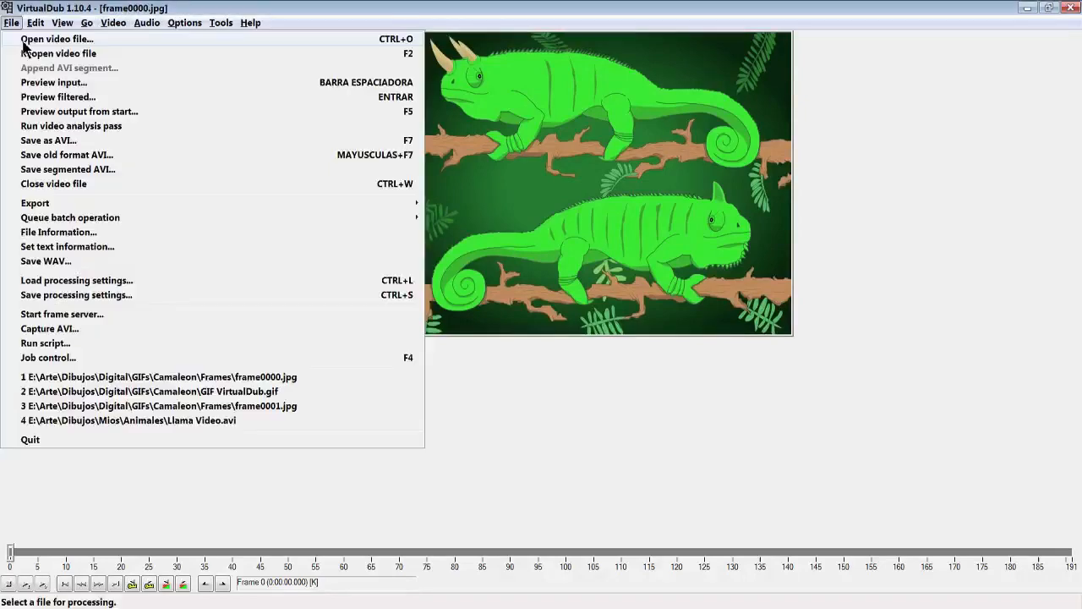
{"action": "left_click", "coordinate": [48, 140]}
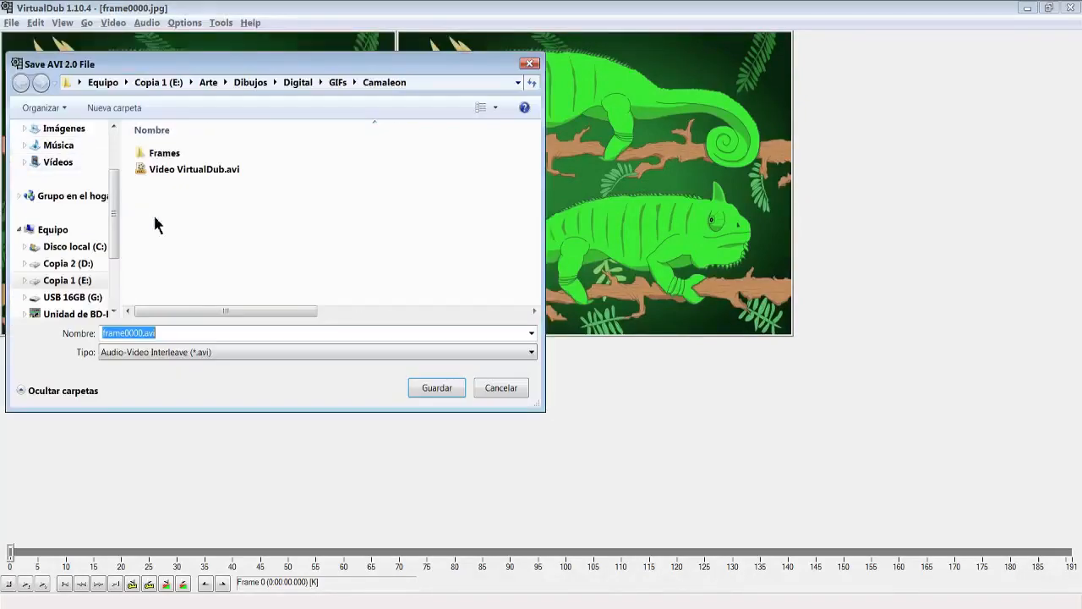
{"action": "double_click", "coordinate": [217, 171]}
{"action": "left_click", "coordinate": [589, 319]}
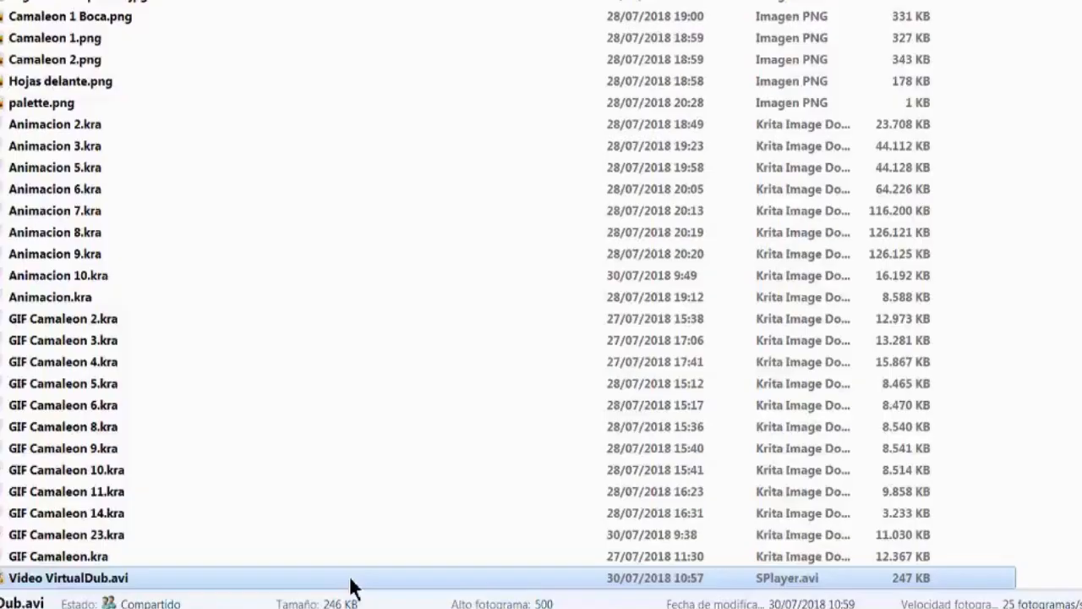
Play the newly saved Video VirtualDub.avi from the folder and close the player.
{"action": "double_click", "coordinate": [351, 579]}
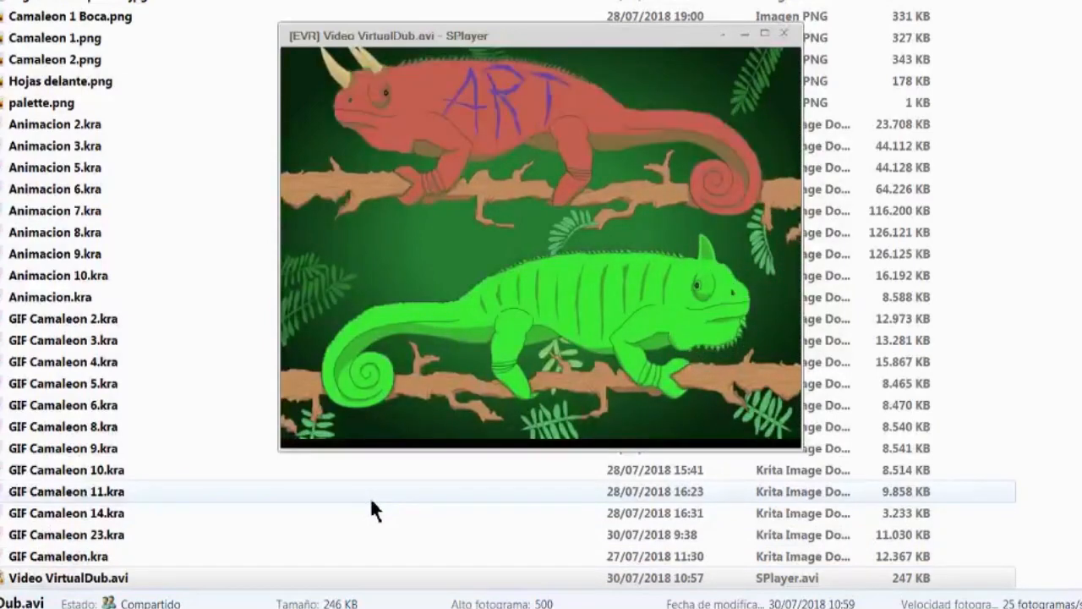
{"action": "left_click", "coordinate": [785, 34]}
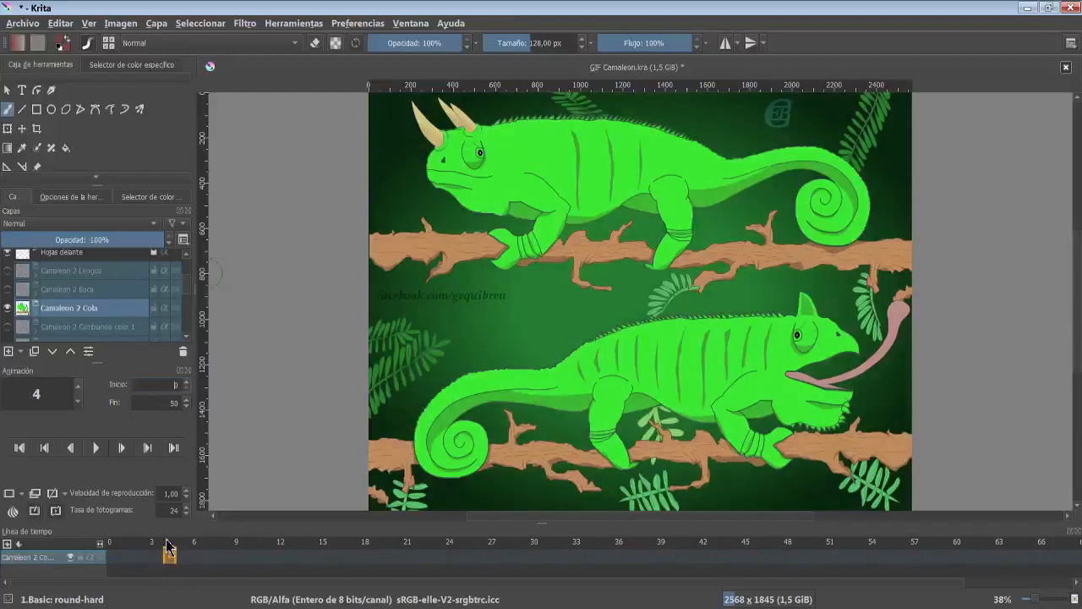
In Krita, move the animation to frames 8, 10 and 12, and set the current frame to 22.
{"action": "left_click", "coordinate": [226, 557]}
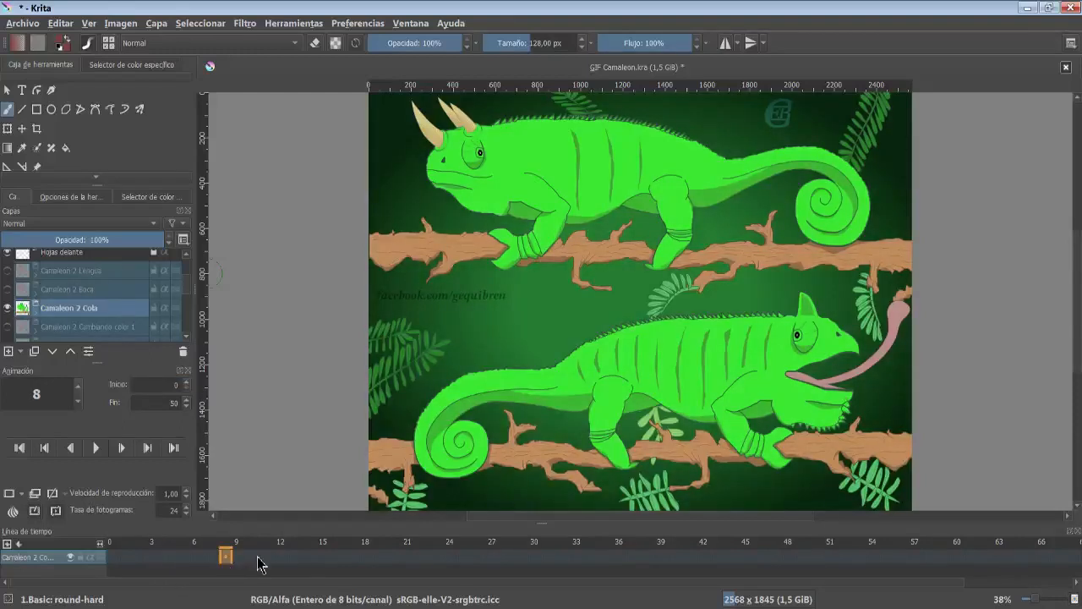
{"action": "left_click", "coordinate": [255, 558]}
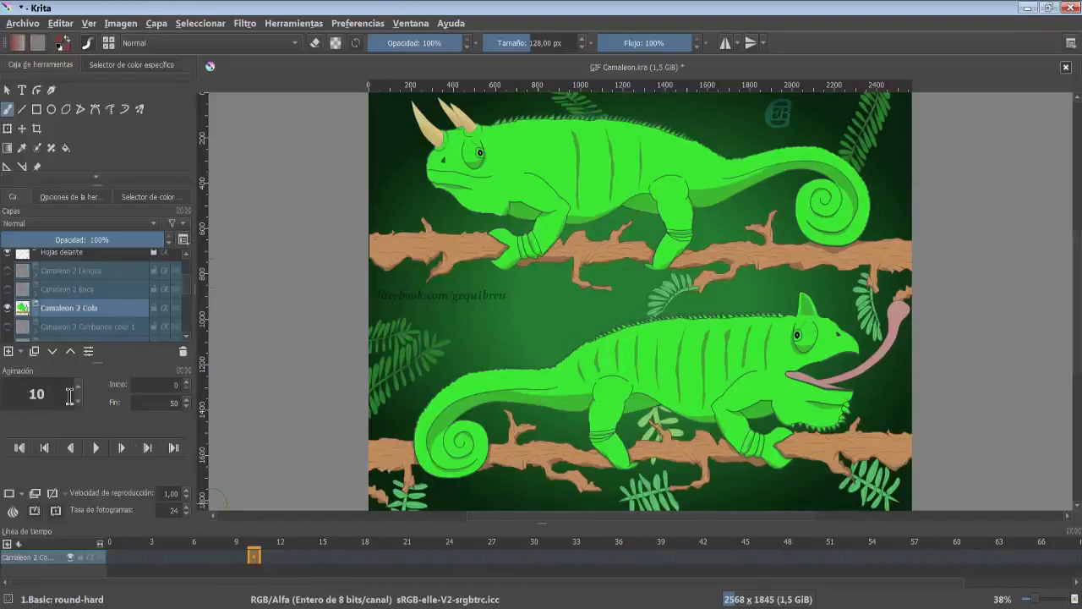
{"action": "left_click", "coordinate": [79, 403]}
{"action": "left_click", "coordinate": [79, 403]}
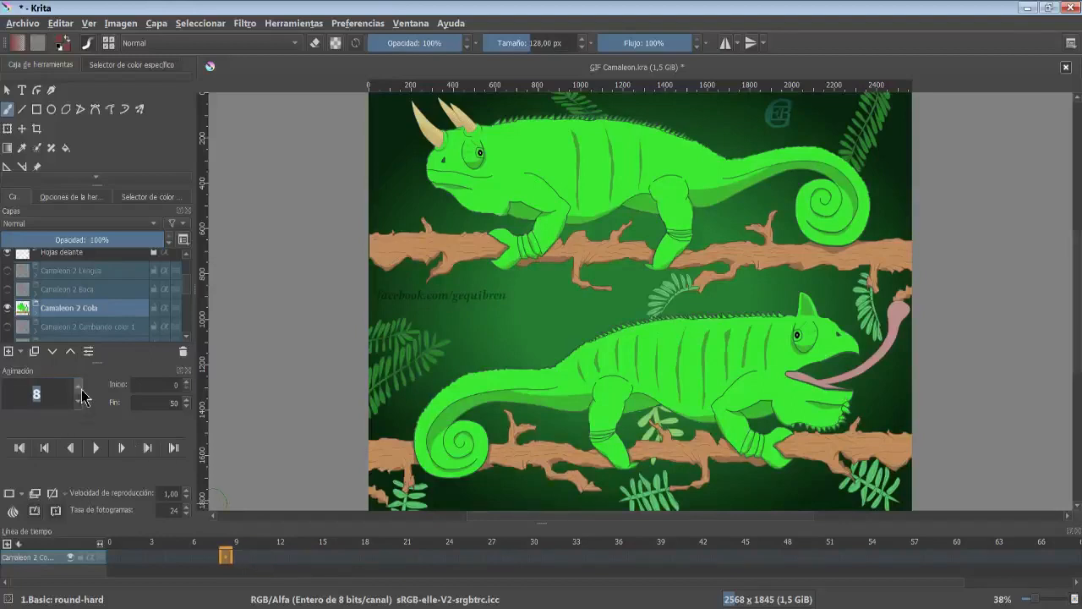
{"action": "left_click", "coordinate": [80, 388]}
{"action": "left_click", "coordinate": [80, 388]}
{"action": "left_click", "coordinate": [81, 388]}
{"action": "left_click", "coordinate": [80, 388]}
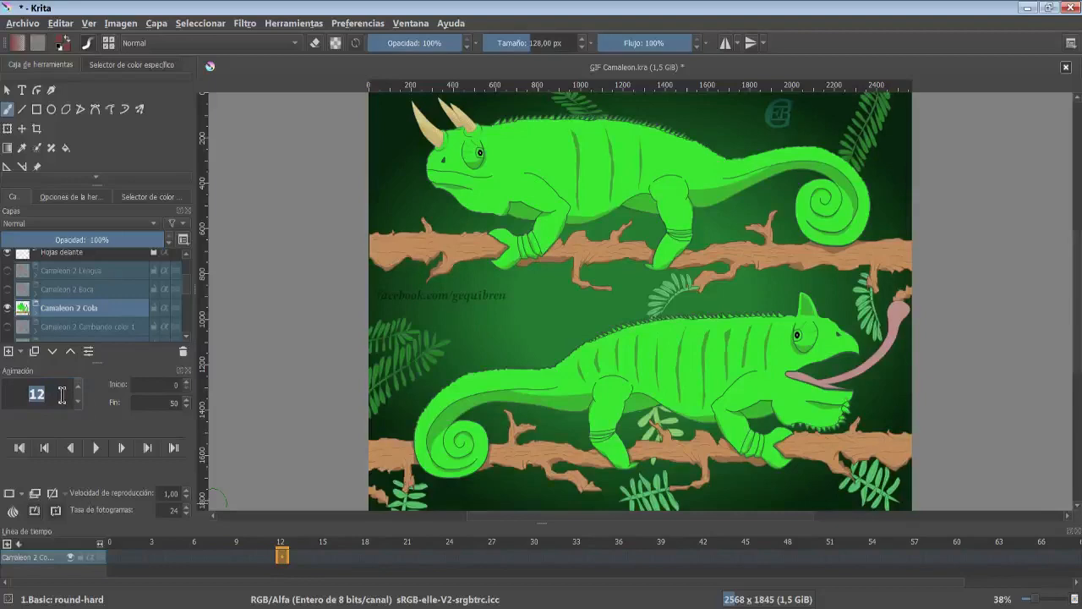
{"action": "type", "text": "22"}
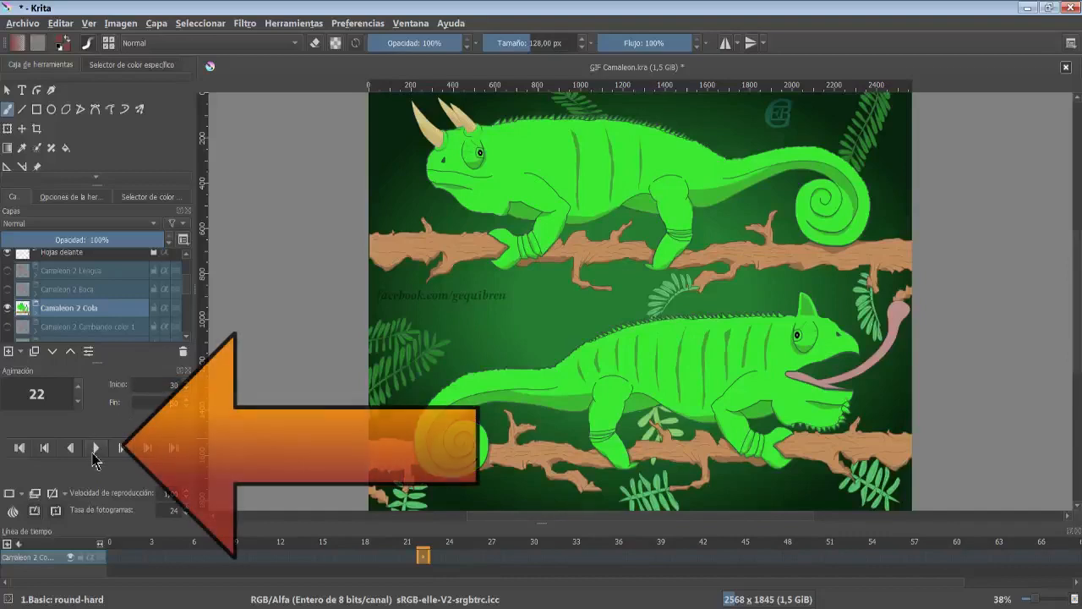
Play and stop the animation over frames 30 to 50, advance the current frame to 26 and jump to the next keyframe.
{"action": "left_click", "coordinate": [95, 448]}
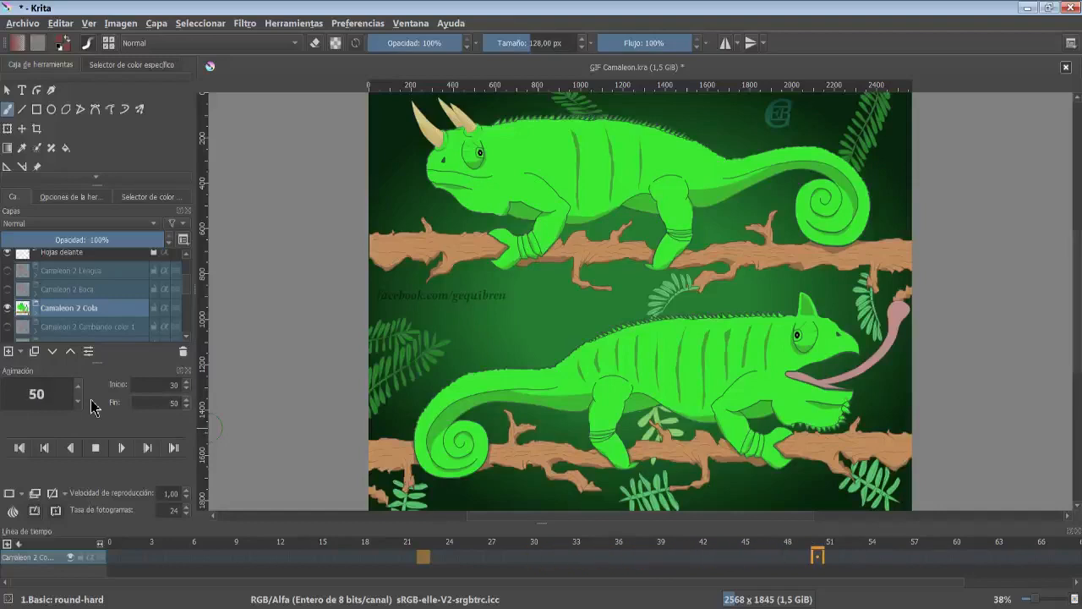
{"action": "left_click", "coordinate": [96, 448]}
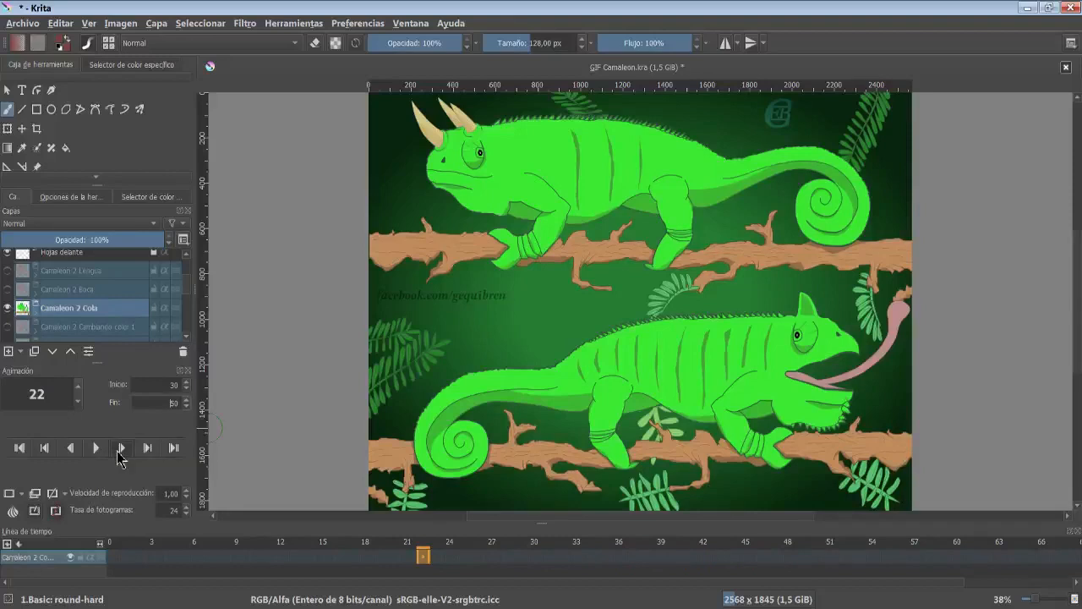
{"action": "left_click", "coordinate": [121, 448]}
{"action": "left_click", "coordinate": [120, 448]}
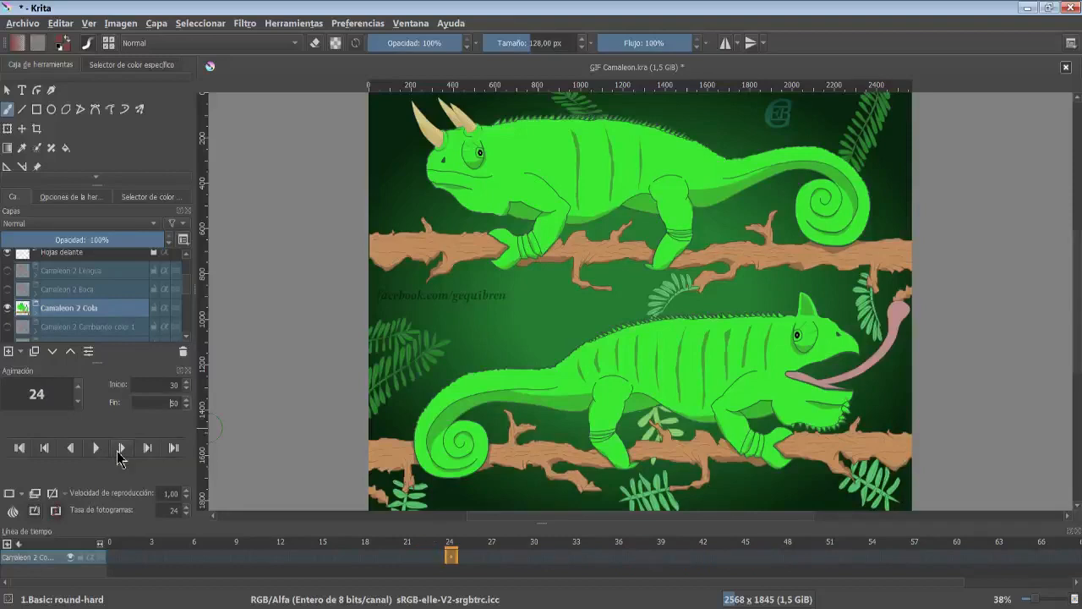
{"action": "left_click", "coordinate": [121, 448]}
{"action": "left_click", "coordinate": [121, 448]}
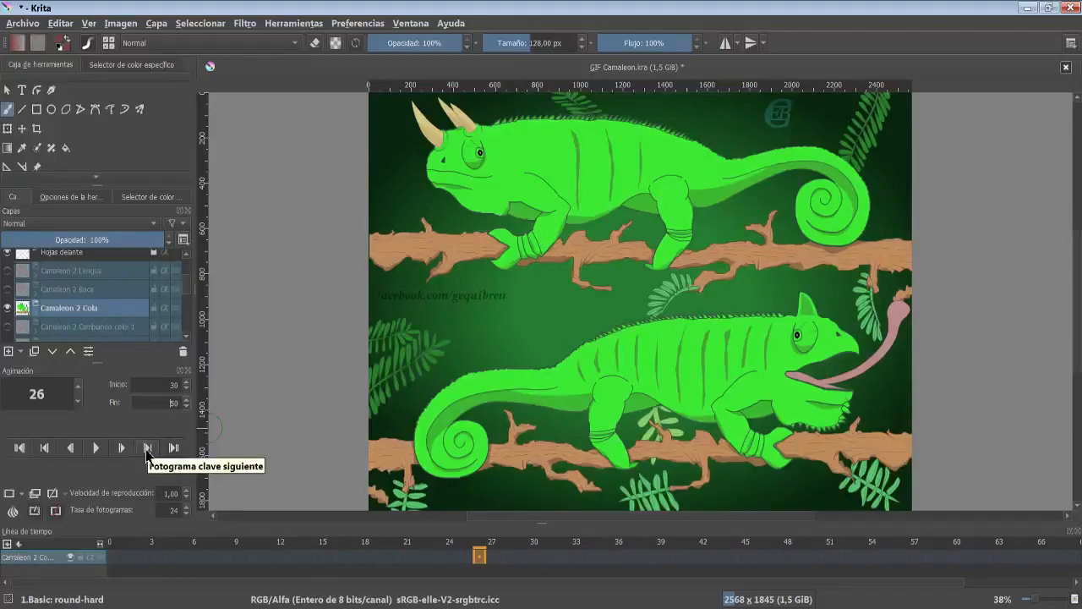
{"action": "left_click", "coordinate": [147, 450]}
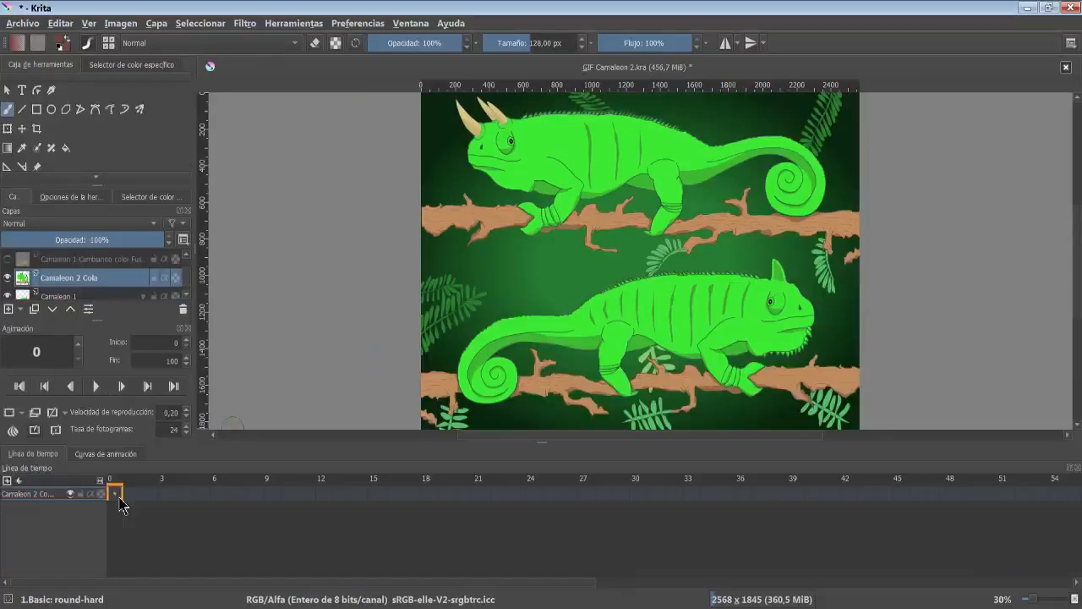
On the Camaleon 2 Cola layer of GIF Camaleon 2.kra, create a duplicate frame at frame 0 and a blank frame at frame 8.
{"action": "right_click", "coordinate": [116, 493]}
{"action": "left_click", "coordinate": [150, 473]}
{"action": "right_click", "coordinate": [265, 492]}
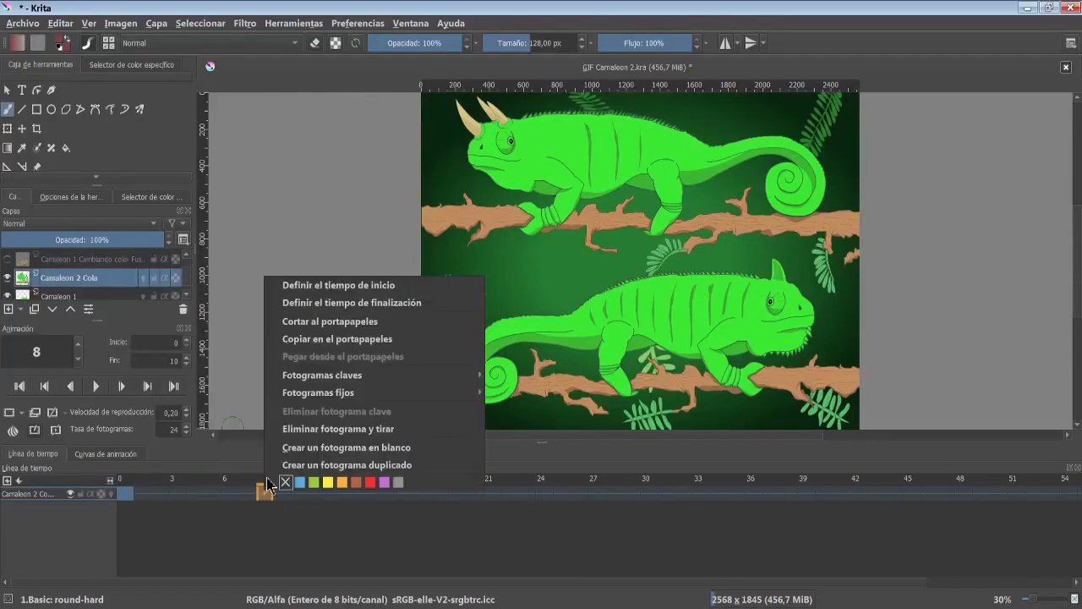
{"action": "left_click", "coordinate": [288, 453]}
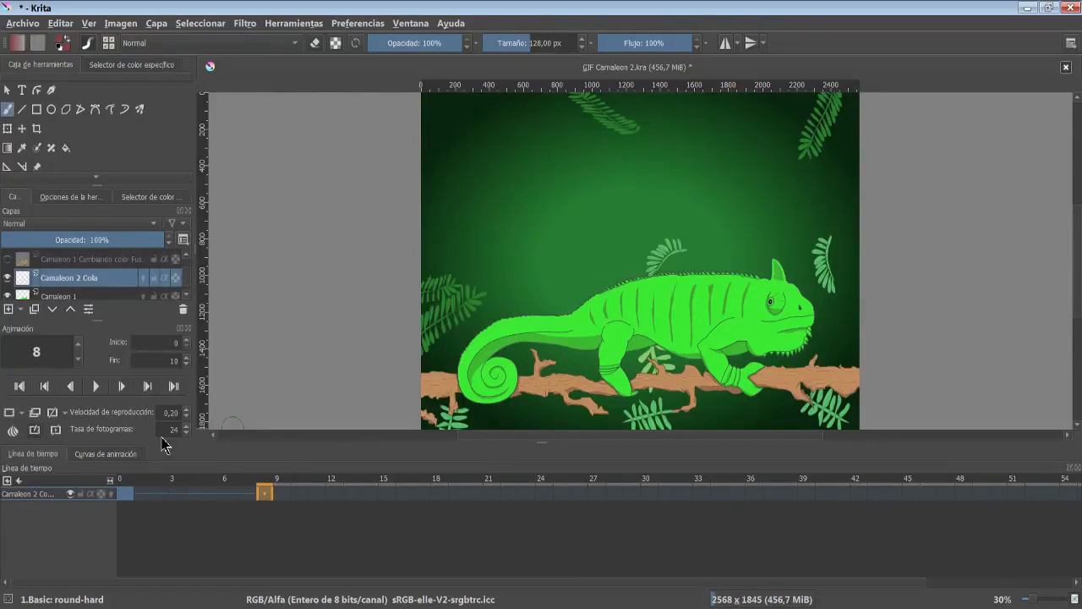
Try the animation navigation: previous keyframe, two frames forward and back, next keyframe, last frame and first frame.
{"action": "left_click", "coordinate": [47, 386]}
{"action": "left_click", "coordinate": [121, 387]}
{"action": "left_click", "coordinate": [121, 386]}
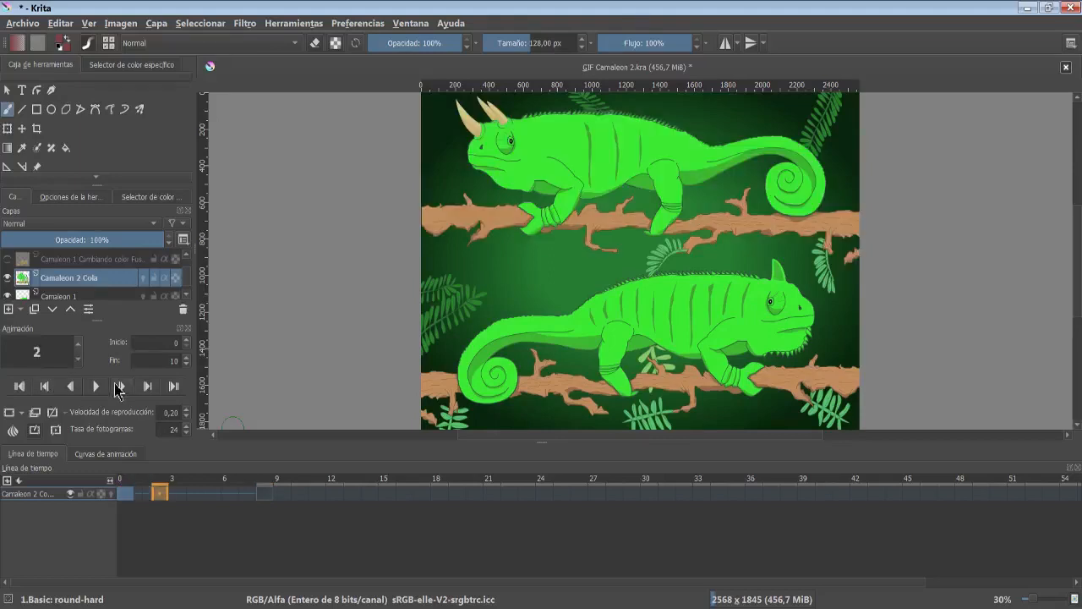
{"action": "left_click", "coordinate": [73, 386]}
{"action": "left_click", "coordinate": [73, 387]}
{"action": "left_click", "coordinate": [146, 386]}
{"action": "left_click", "coordinate": [146, 386]}
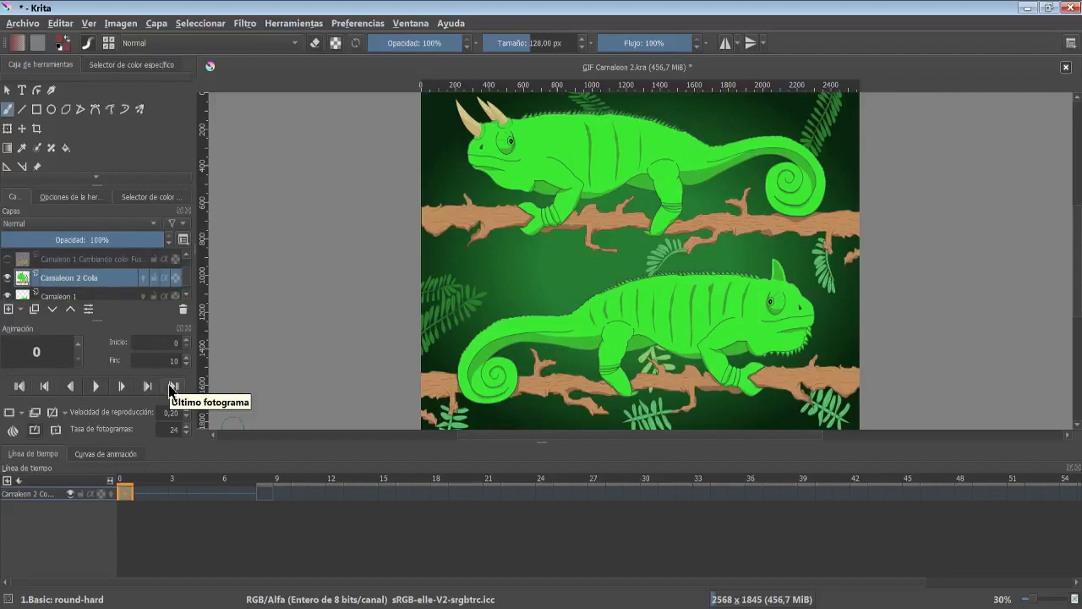
{"action": "left_click", "coordinate": [173, 387]}
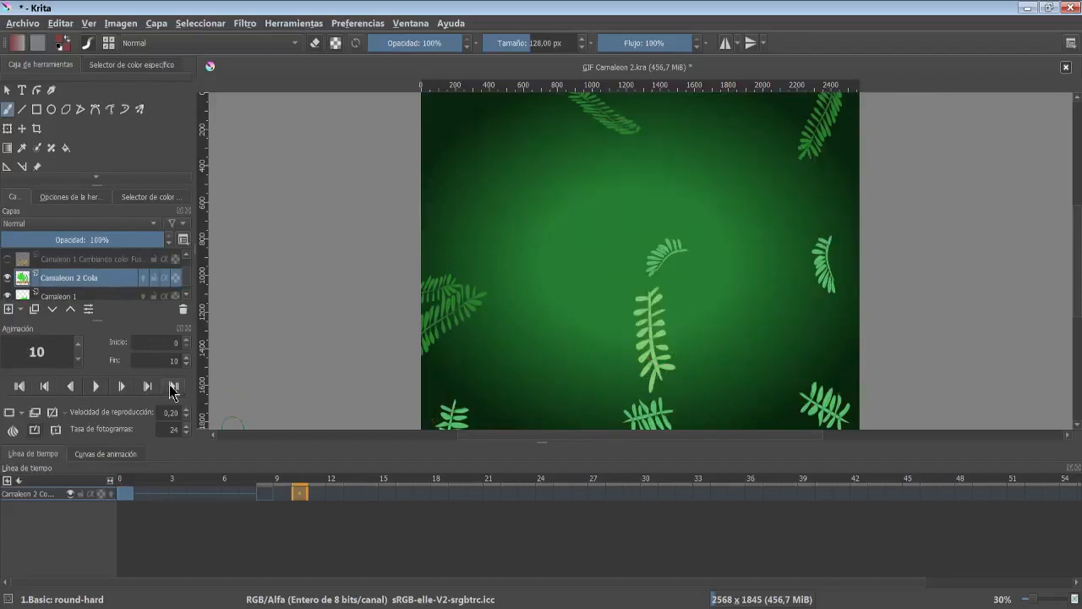
{"action": "left_click", "coordinate": [19, 387]}
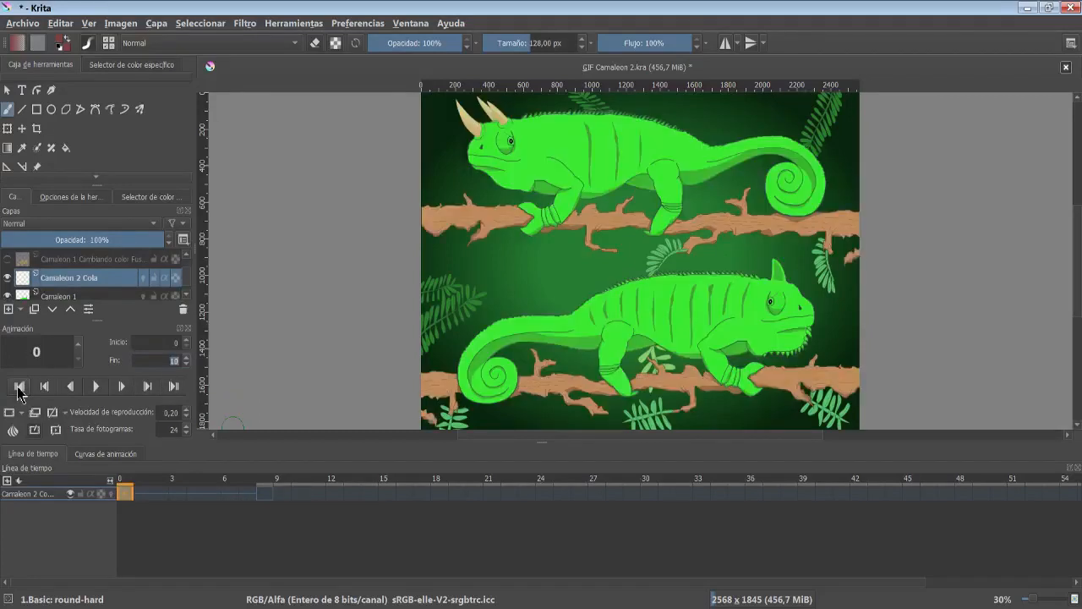
Set the playback speed to 0,50, and play and stop the animation.
{"action": "double_click", "coordinate": [176, 344]}
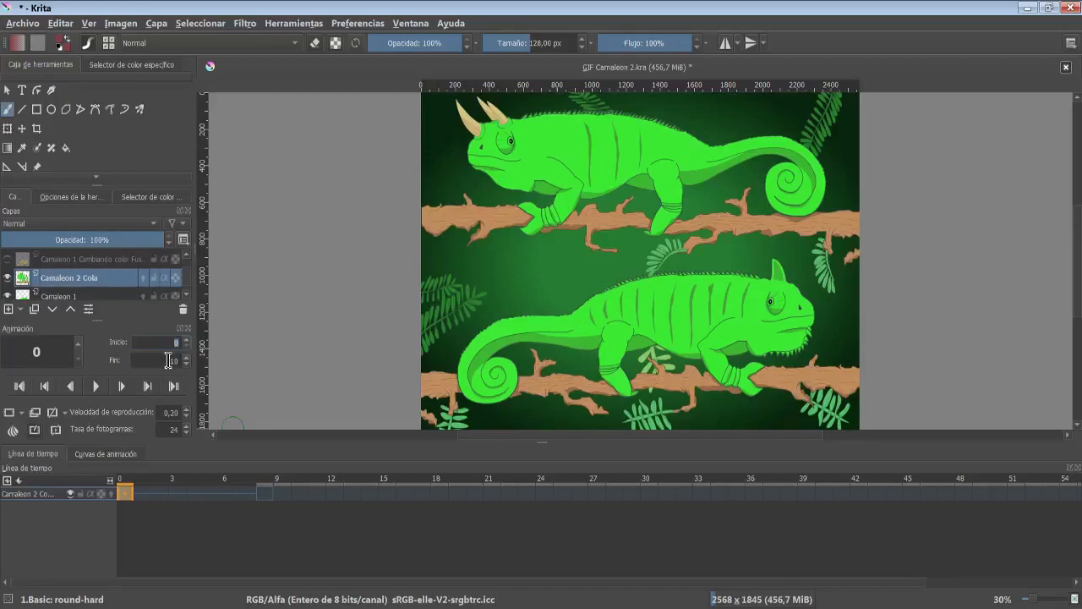
{"action": "left_click", "coordinate": [96, 386]}
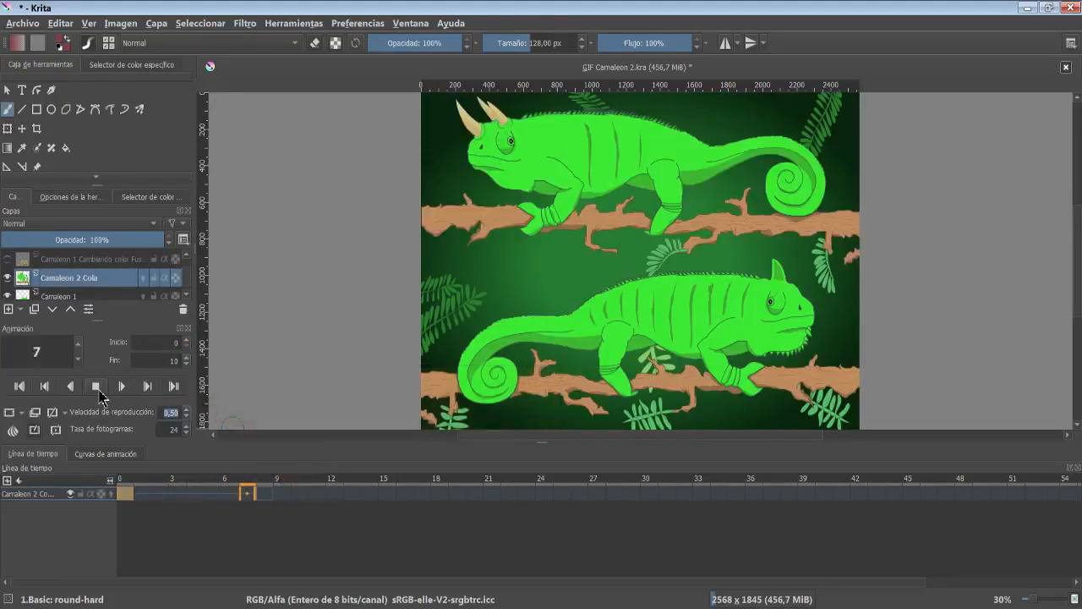
{"action": "left_click", "coordinate": [96, 387]}
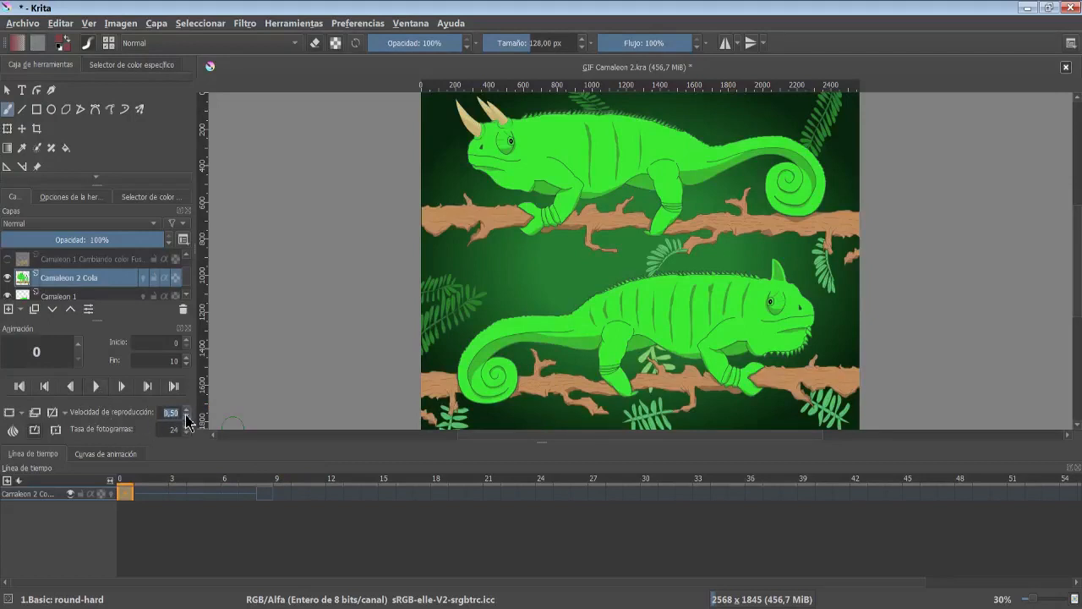
Set the playback speed to 2,00, and open and dismiss the keyframe removal options.
{"action": "type", "text": "2,"}
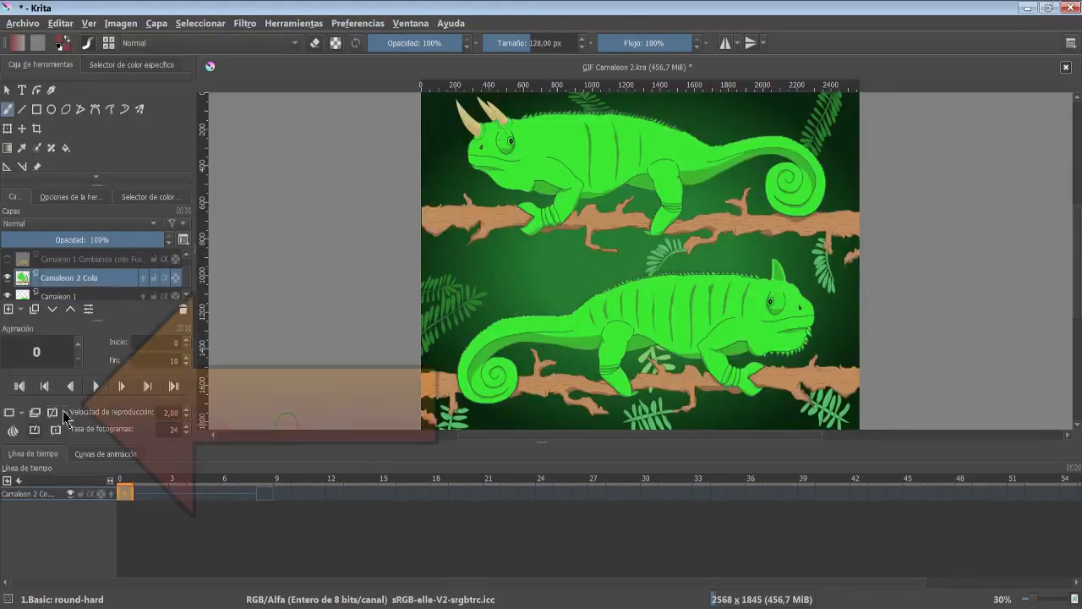
{"action": "left_click", "coordinate": [67, 414]}
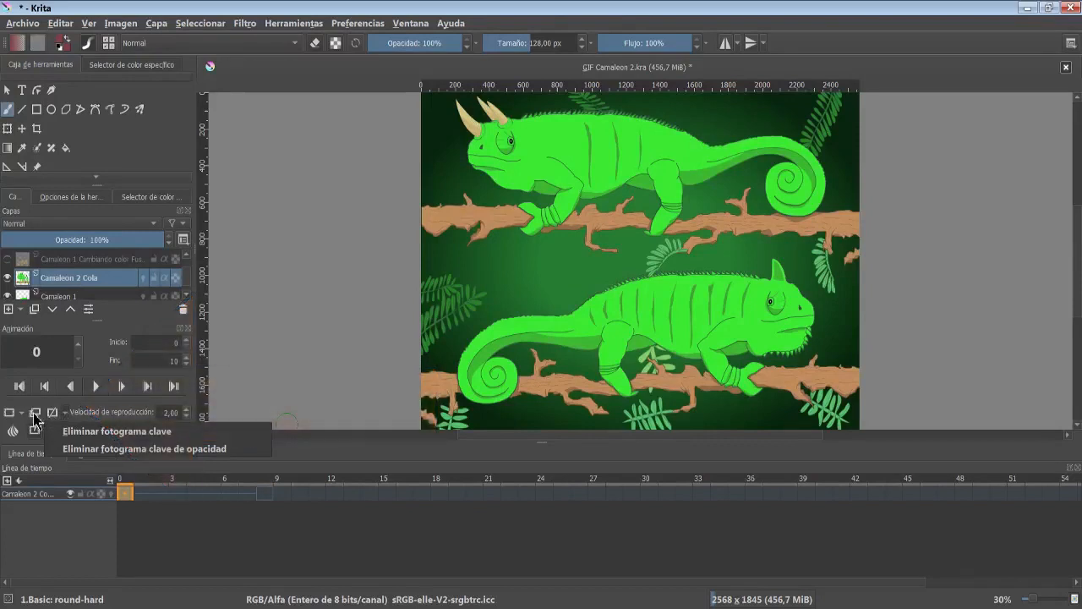
{"action": "left_click", "coordinate": [35, 414]}
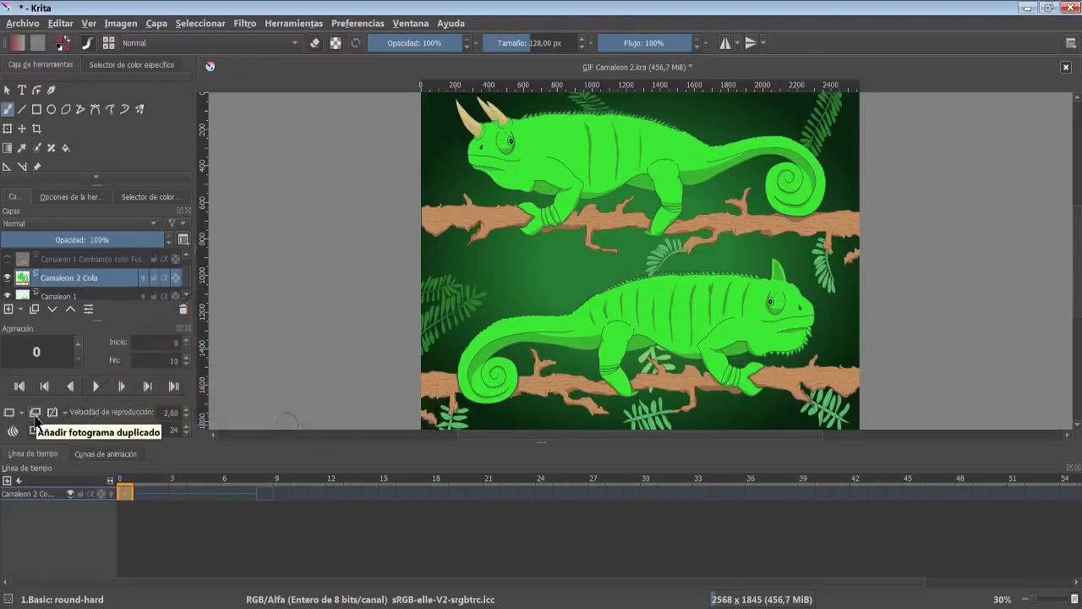
Add an opacity keyframe at frame 2 of the Camaleon 2 Cola layer.
{"action": "left_click", "coordinate": [22, 413]}
{"action": "left_click", "coordinate": [12, 391]}
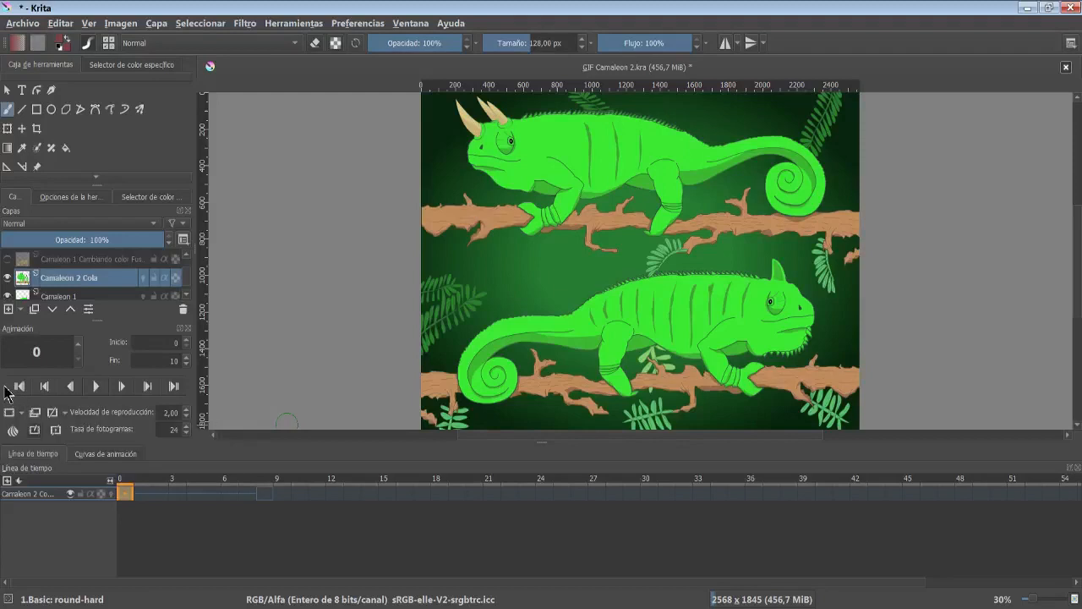
{"action": "left_click", "coordinate": [159, 492]}
{"action": "left_click", "coordinate": [174, 494]}
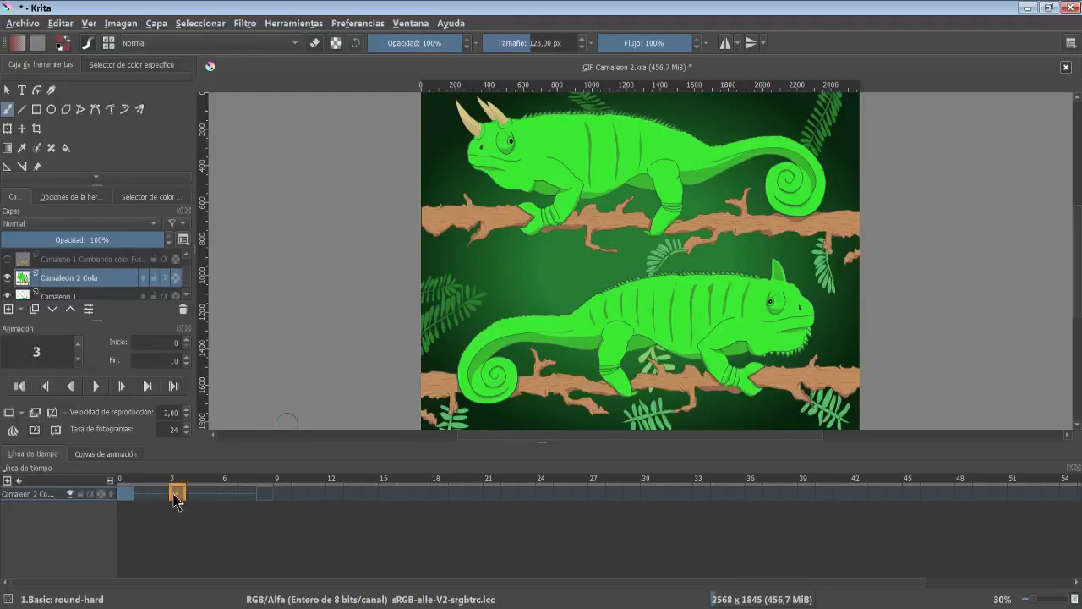
{"action": "right_click", "coordinate": [175, 496]}
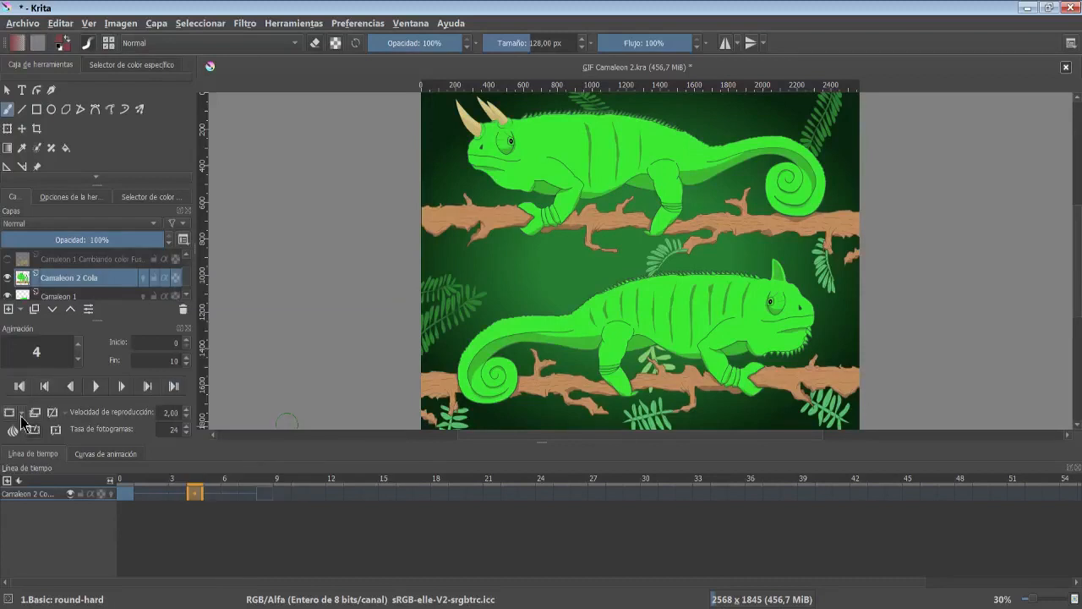
{"action": "left_click", "coordinate": [160, 493]}
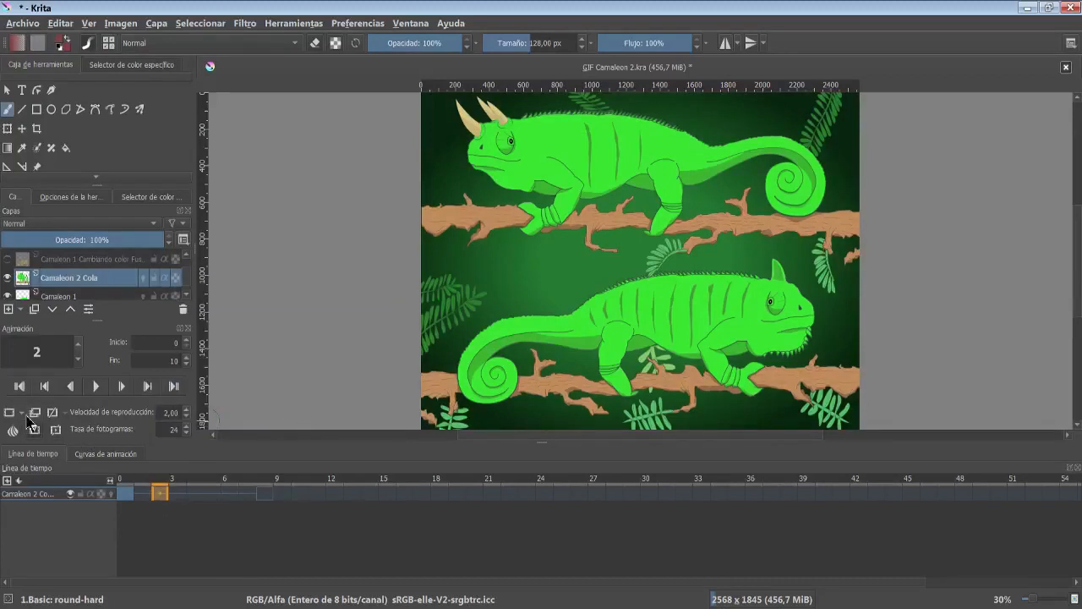
{"action": "left_click", "coordinate": [22, 412]}
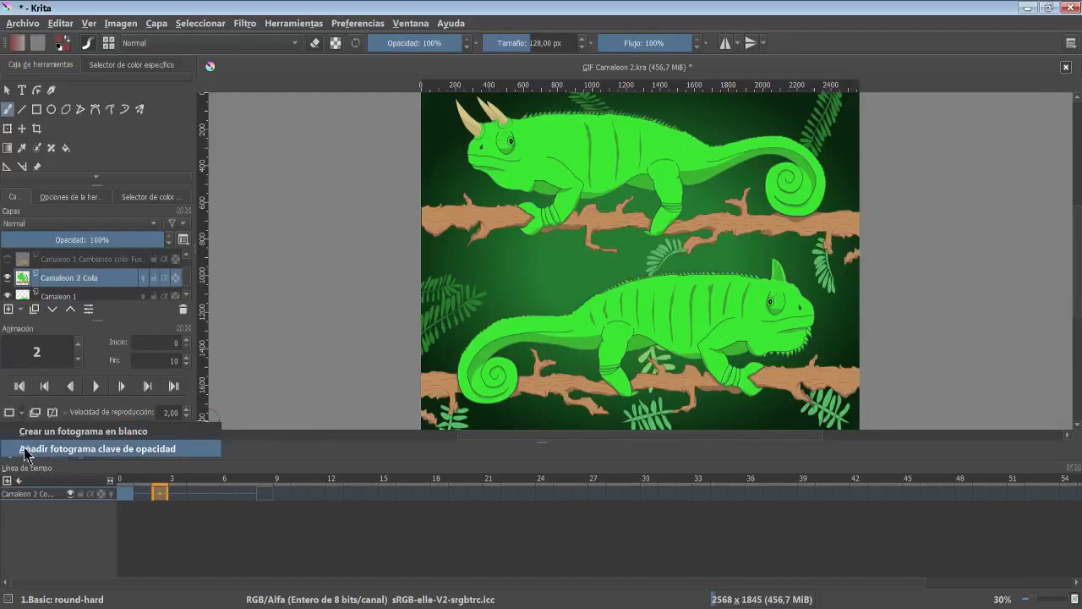
{"action": "left_click", "coordinate": [25, 449]}
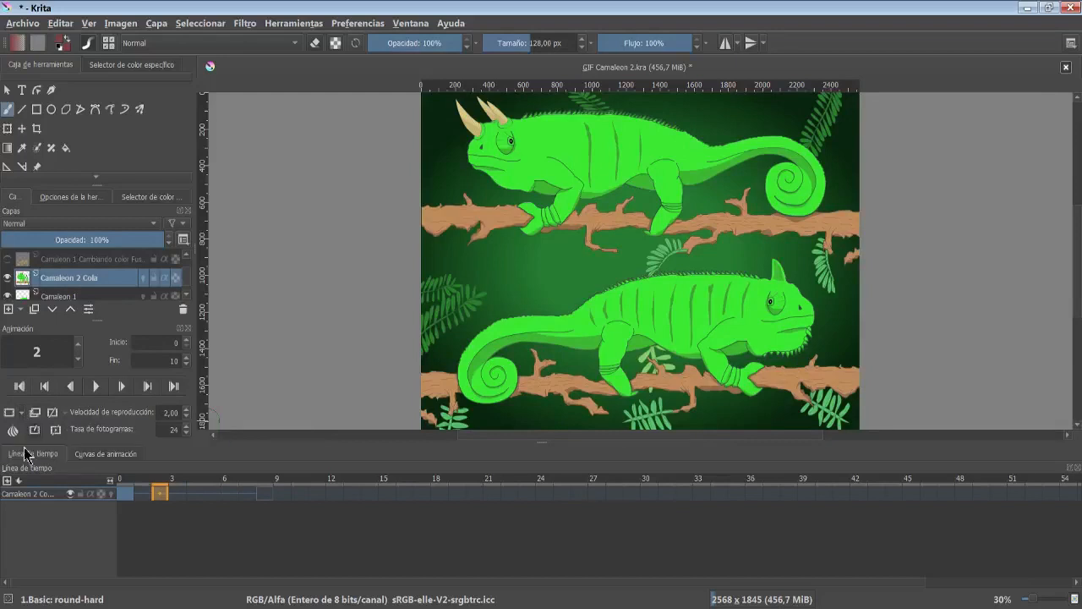
Check frame 3, return to frame 2 and set the layer's opacity there to 50%.
{"action": "left_click", "coordinate": [180, 494]}
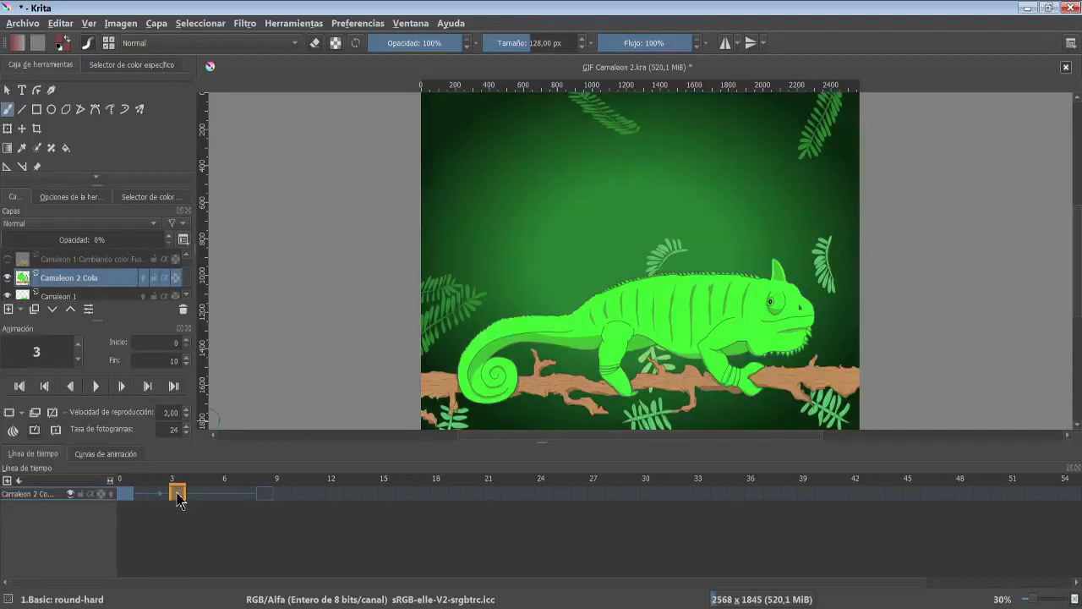
{"action": "left_click", "coordinate": [161, 494]}
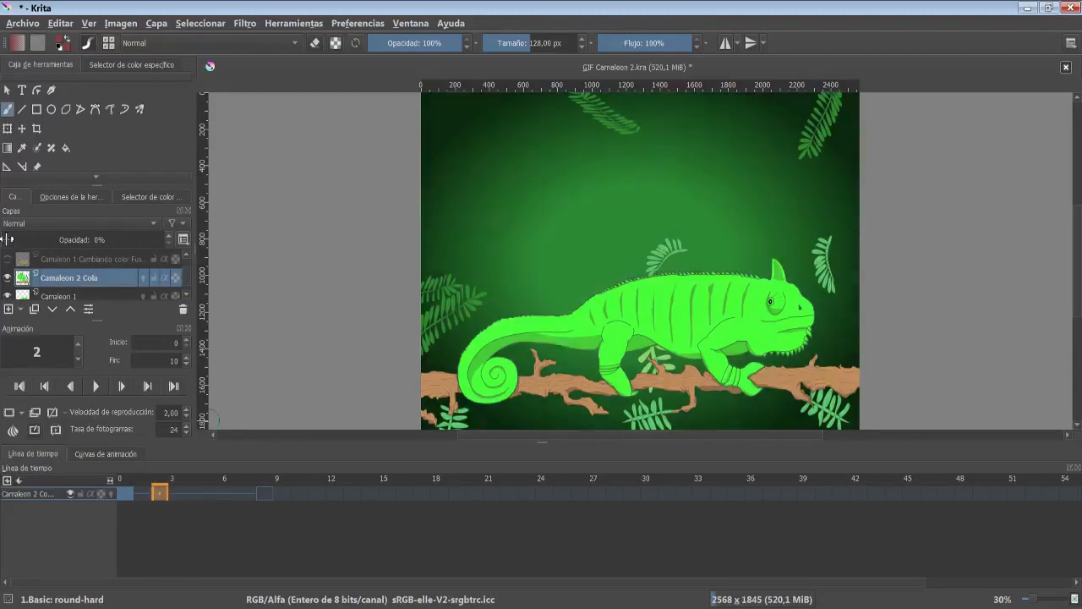
{"action": "mouse_move", "coordinate": [80, 240]}
{"action": "left_mouse_down"}
{"action": "mouse_move", "coordinate": [170, 242]}
{"action": "mouse_move", "coordinate": [90, 240]}
{"action": "left_mouse_up"}
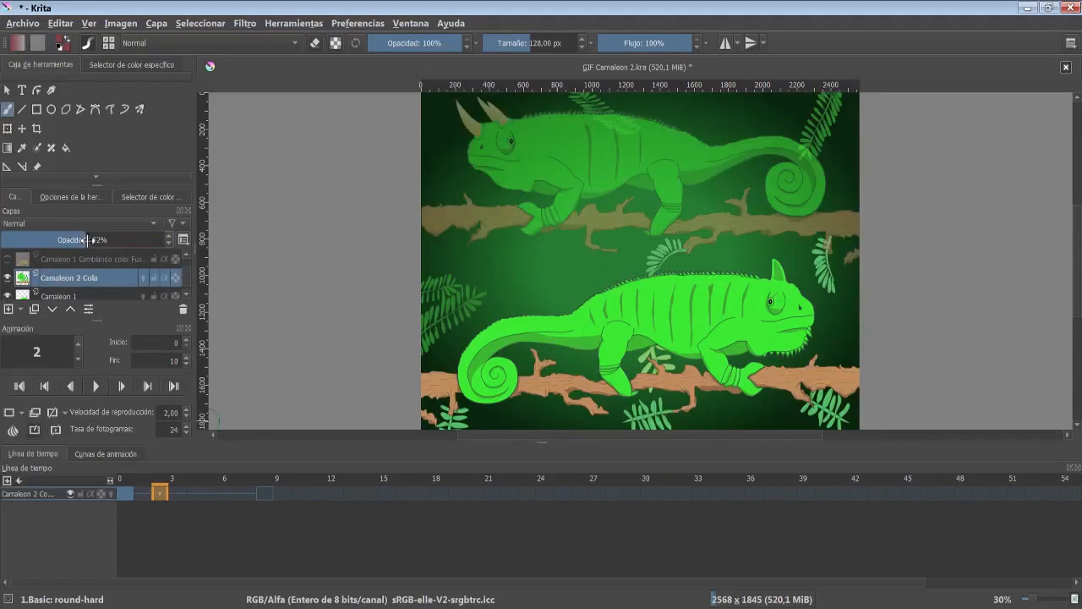
Add opacity keyframes at frames 4 and 6 of Camaleon 2 Cola, setting the opacity at frame 6 to 75%.
{"action": "left_click", "coordinate": [195, 492]}
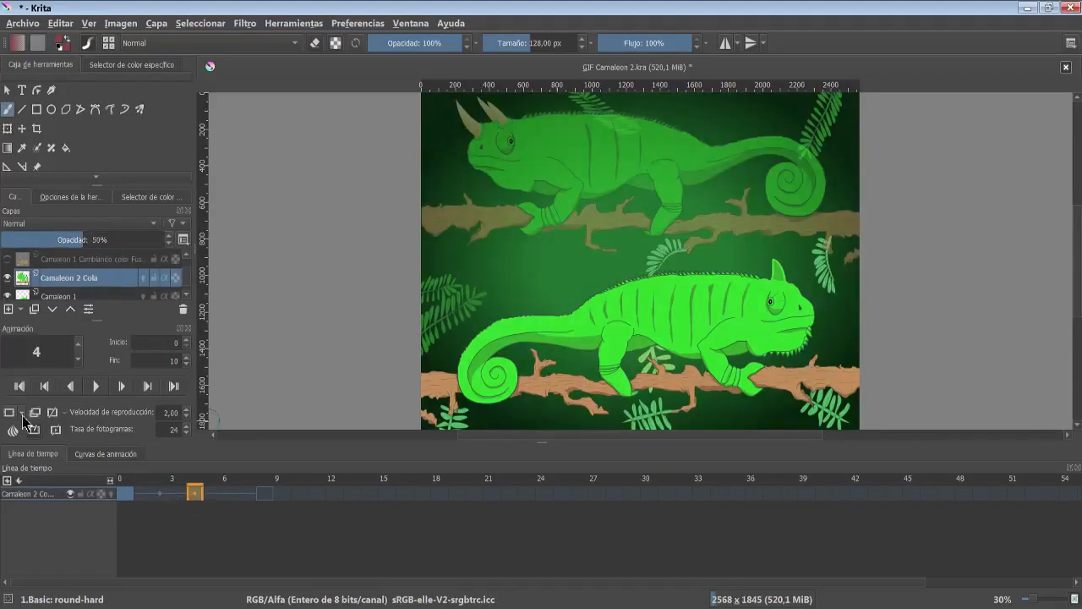
{"action": "left_click", "coordinate": [230, 493]}
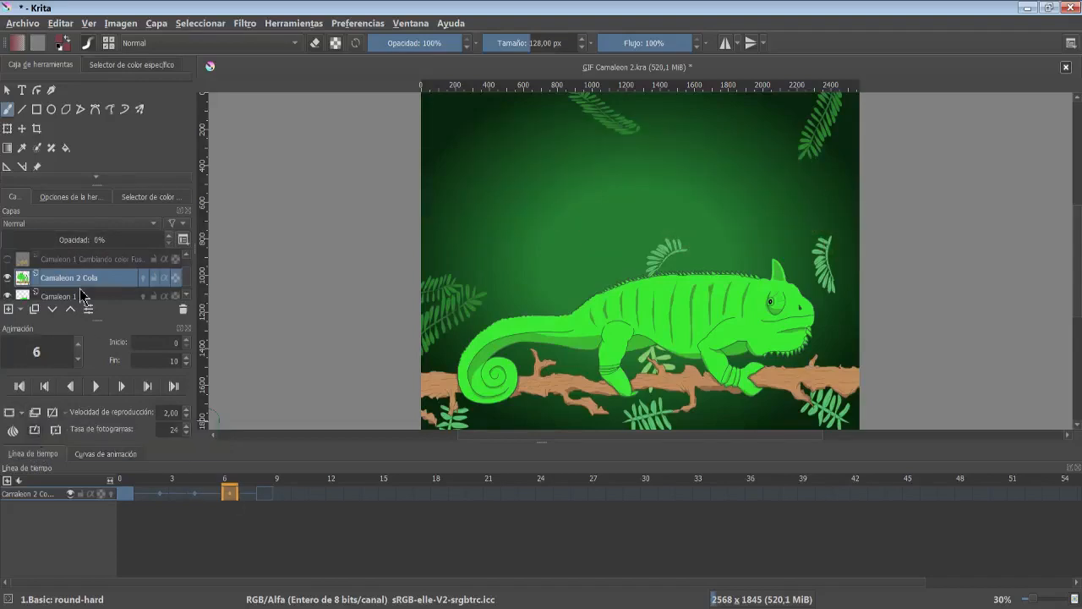
{"action": "left_click_drag", "start_coordinate": [84, 239], "coordinate": [123, 239]}
Play and stop the animation at playback speed 0,50, and bring up the animation curves of Camaleon 2 Cola.
{"action": "left_click", "coordinate": [95, 386]}
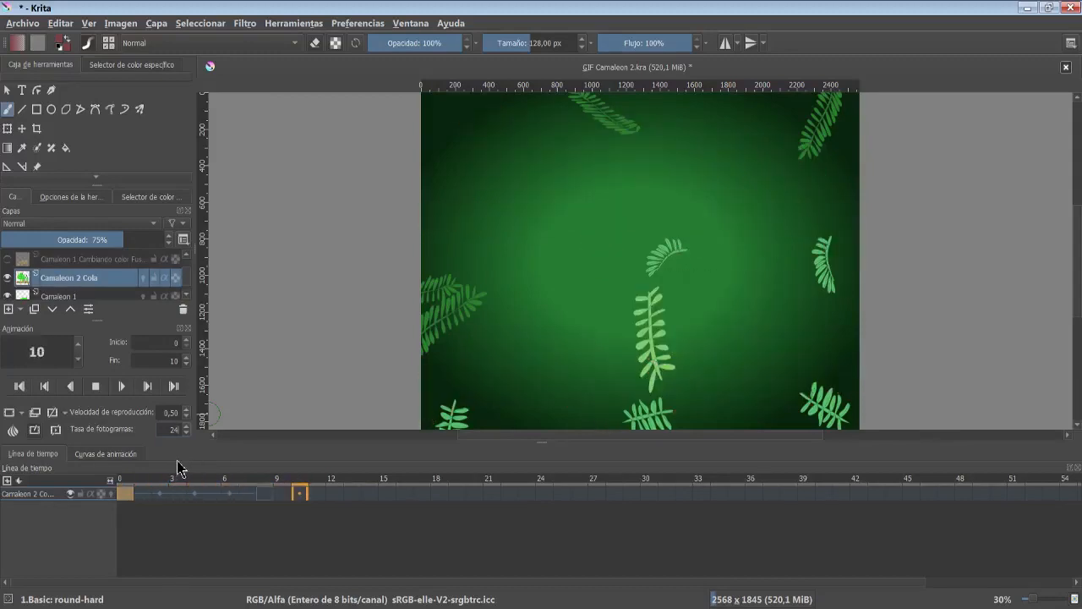
{"action": "left_click", "coordinate": [97, 388]}
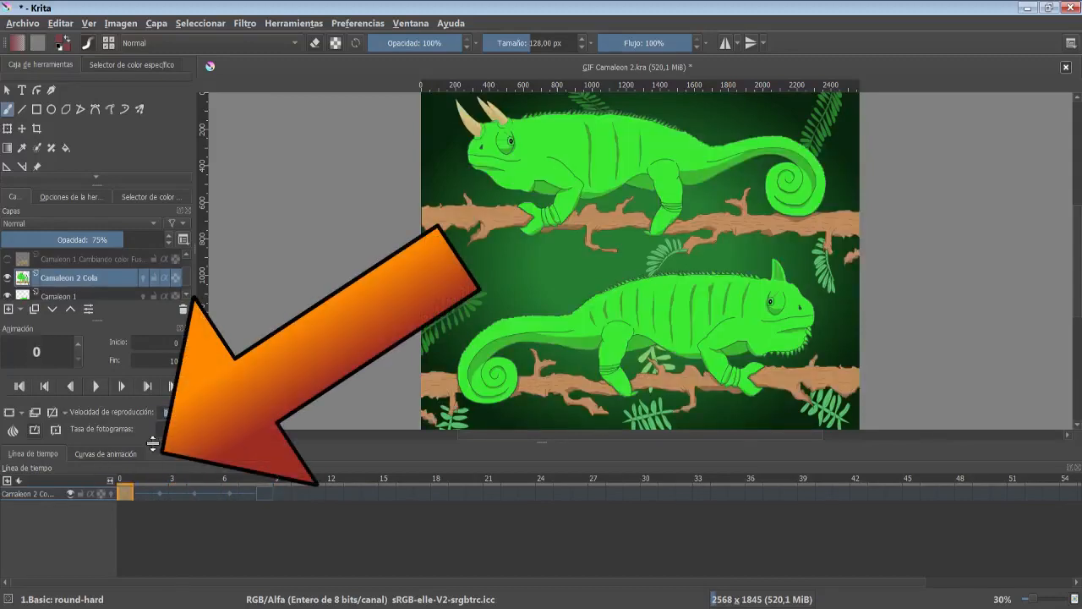
{"action": "left_click", "coordinate": [108, 454]}
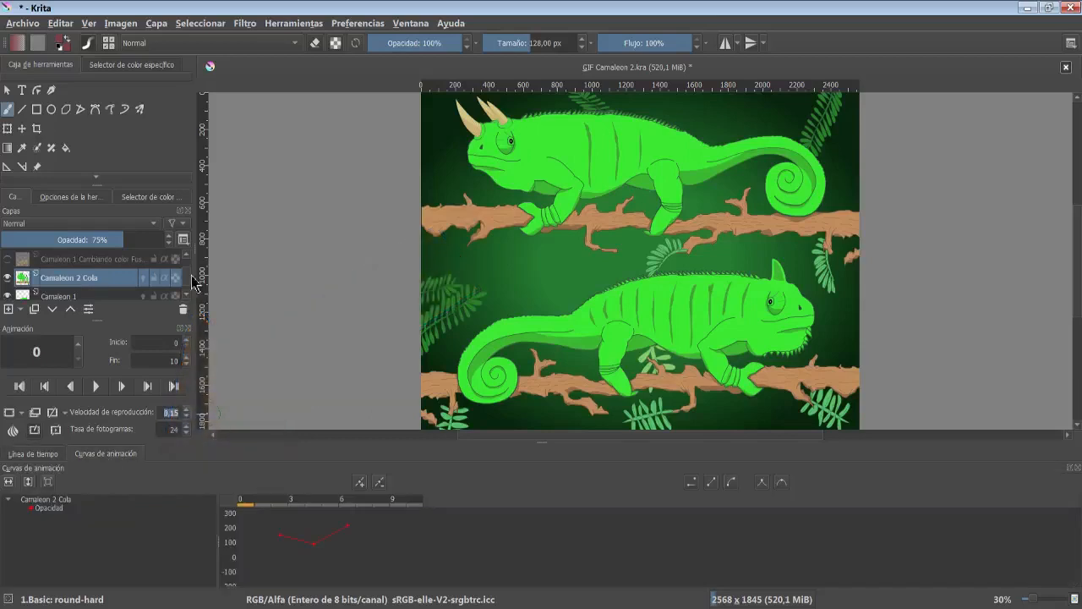
{"action": "left_click", "coordinate": [357, 22]}
{"action": "mouse_move", "coordinate": [483, 130]}
Move the frame 2 keyframe on the opacity curve down and back up to about 300, and open the timeline's keyframe creation options.
{"action": "left_click", "coordinate": [278, 506]}
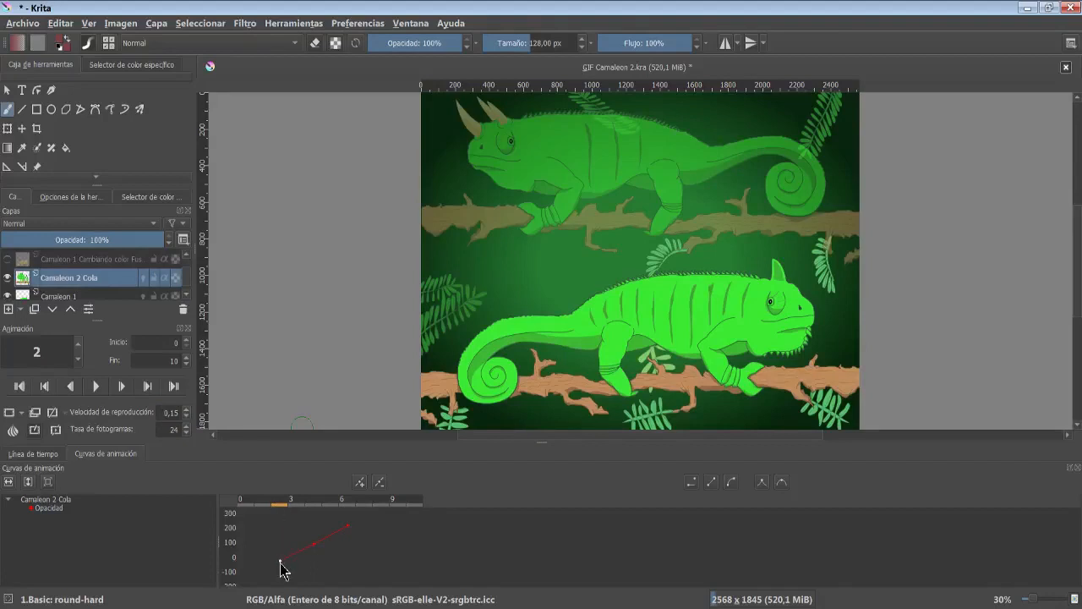
{"action": "left_click", "coordinate": [280, 561]}
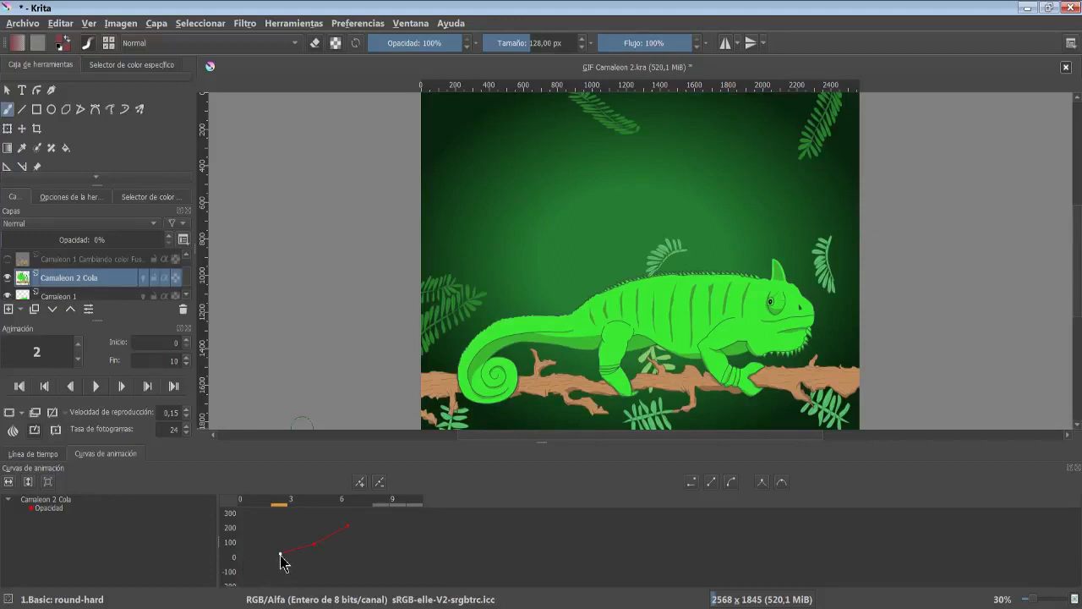
{"action": "left_click_drag", "start_coordinate": [281, 555], "coordinate": [281, 516]}
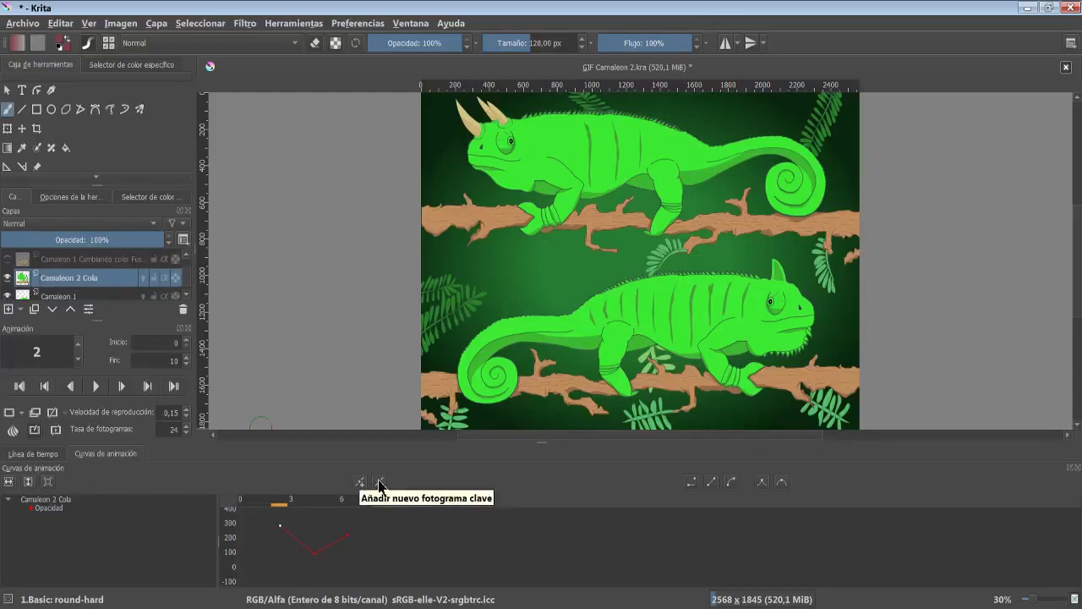
{"action": "left_click", "coordinate": [46, 453]}
{"action": "left_click", "coordinate": [22, 414]}
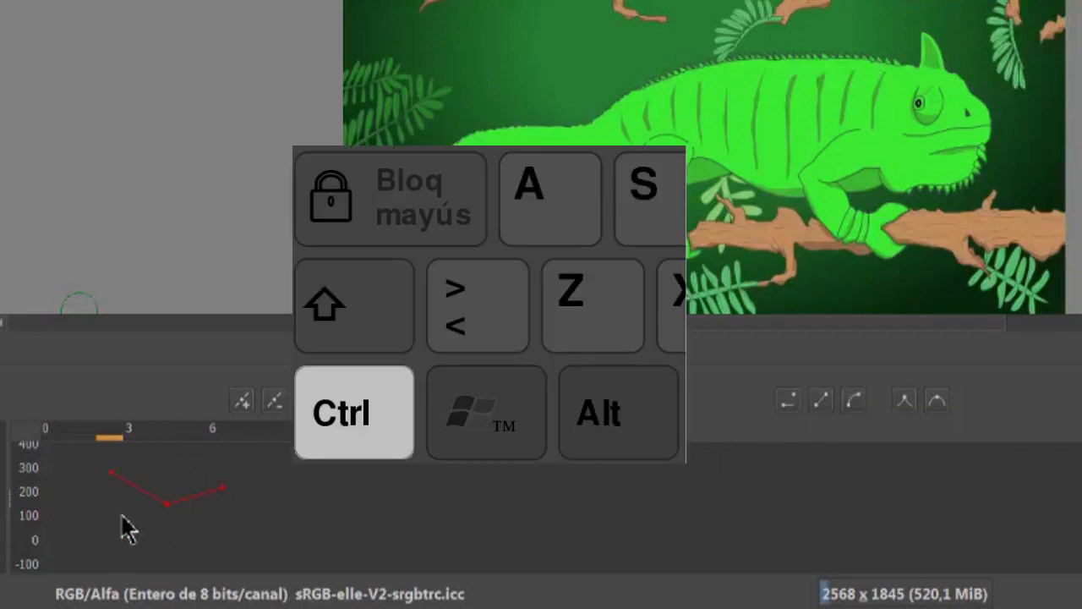
Select the opacity keyframes at frames 2 and 4, and bend the segment between them by pulling the frame 4 handle downward.
{"action": "left_click", "coordinate": [111, 473], "text": "ctrl"}
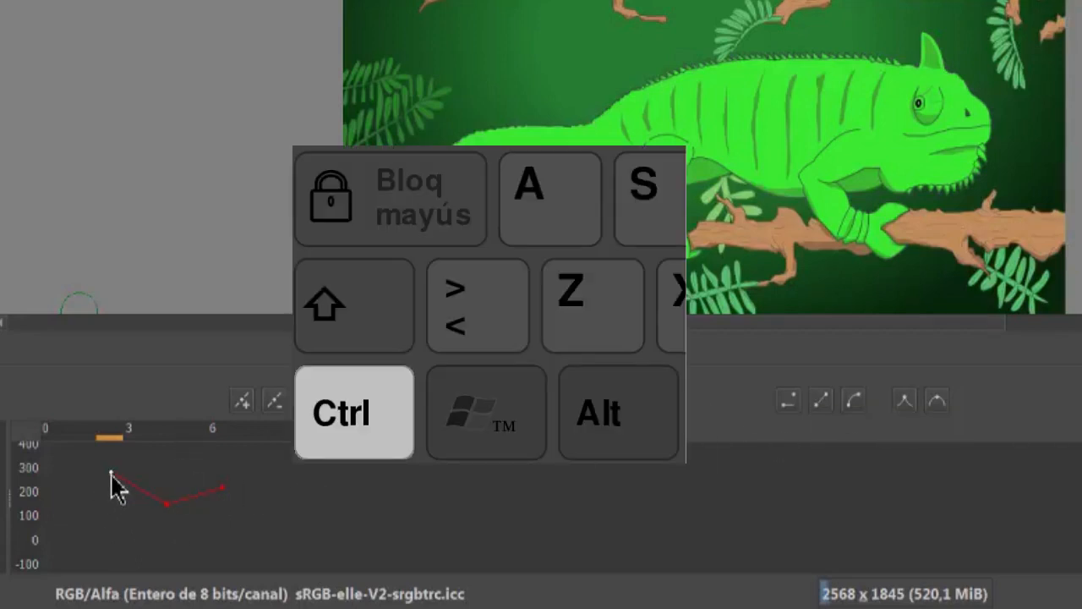
{"action": "left_click", "coordinate": [167, 503], "text": "ctrl"}
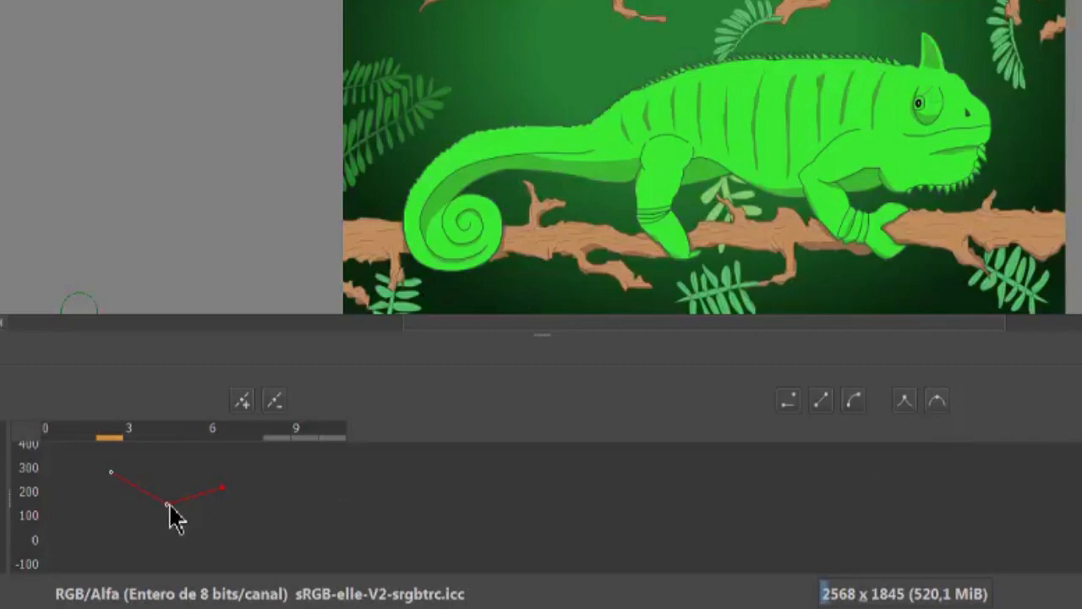
{"action": "left_click_drag", "start_coordinate": [167, 504], "coordinate": [125, 523]}
{"action": "left_click_drag", "start_coordinate": [126, 523], "coordinate": [121, 551]}
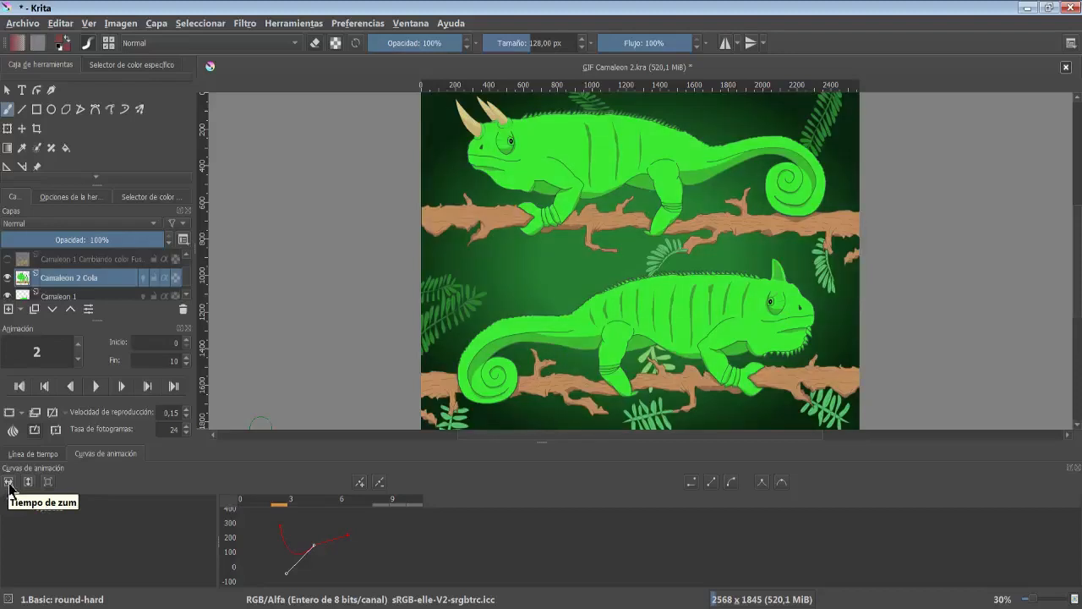
Try the animation curve zoom controls: stretch the time axis, stretch the value axis and adjust the overall zoom.
{"action": "left_click_drag", "start_coordinate": [9, 484], "coordinate": [213, 493]}
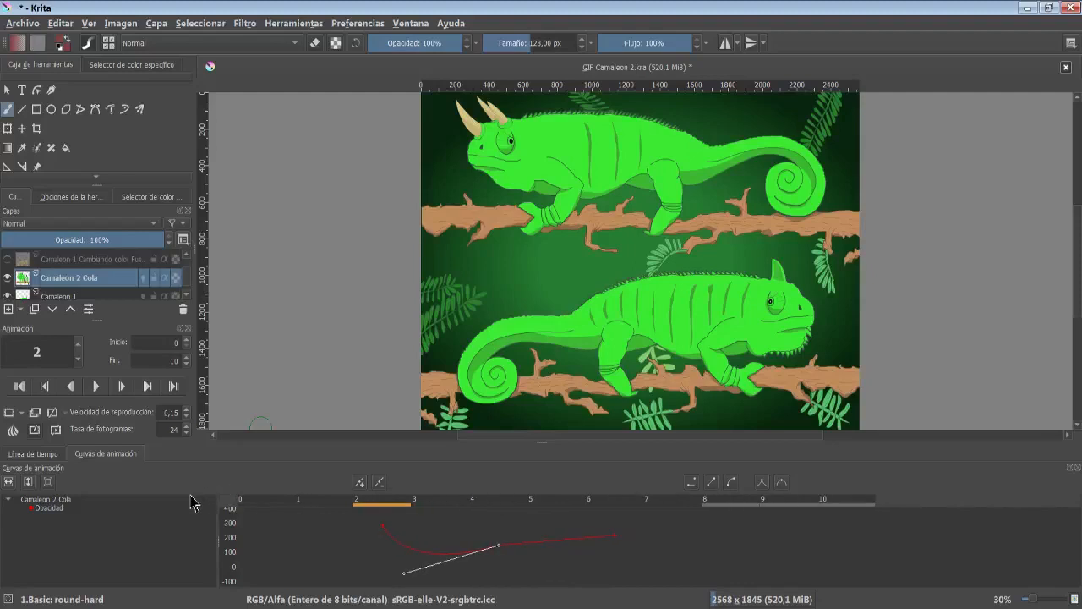
{"action": "left_click_drag", "start_coordinate": [29, 483], "coordinate": [68, 580]}
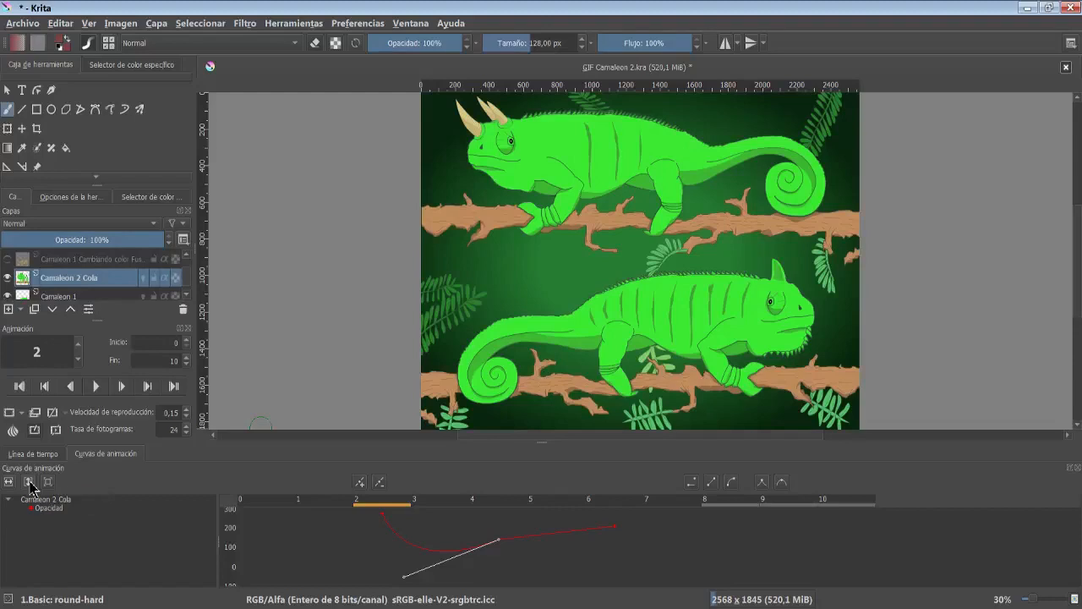
{"action": "left_click", "coordinate": [45, 486]}
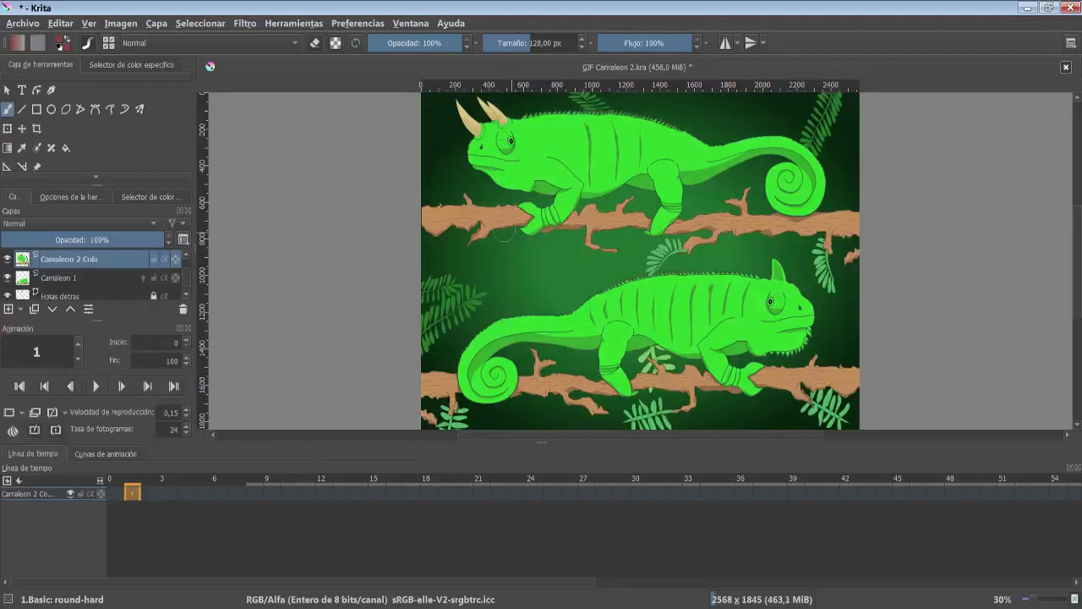
Paint a reddish-brown zigzag between the two chameleons on the Camaleon 2 Cola layer at frame 1, and go to frame 3.
{"action": "mouse_move", "coordinate": [501, 233]}
{"action": "left_mouse_down"}
{"action": "mouse_move", "coordinate": [570, 241]}
{"action": "mouse_move", "coordinate": [556, 287]}
{"action": "mouse_move", "coordinate": [639, 298]}
{"action": "mouse_move", "coordinate": [748, 241]}
{"action": "left_mouse_up"}
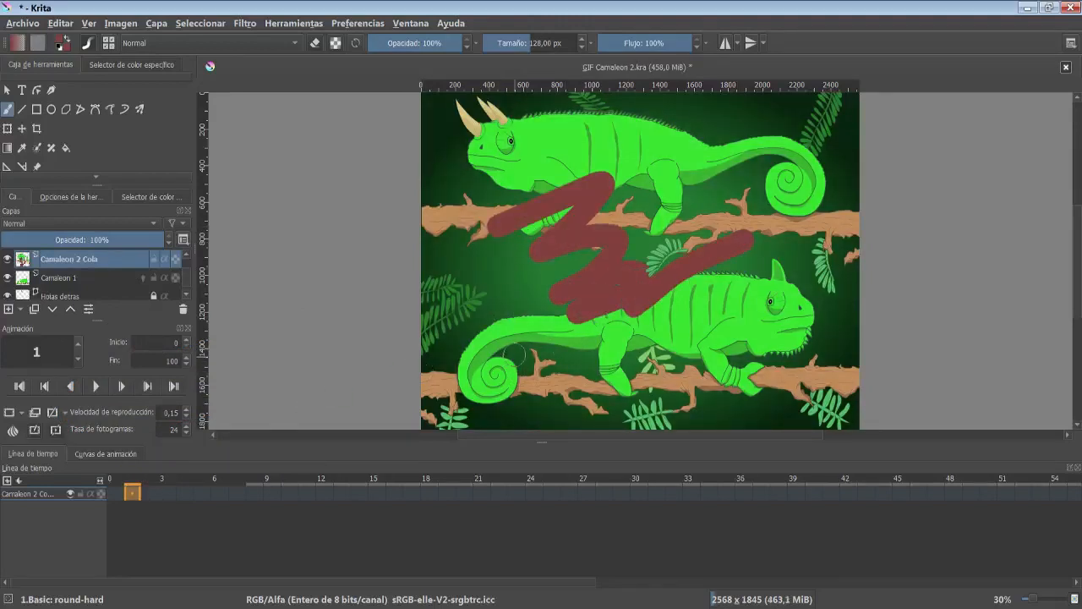
{"action": "left_click", "coordinate": [167, 494]}
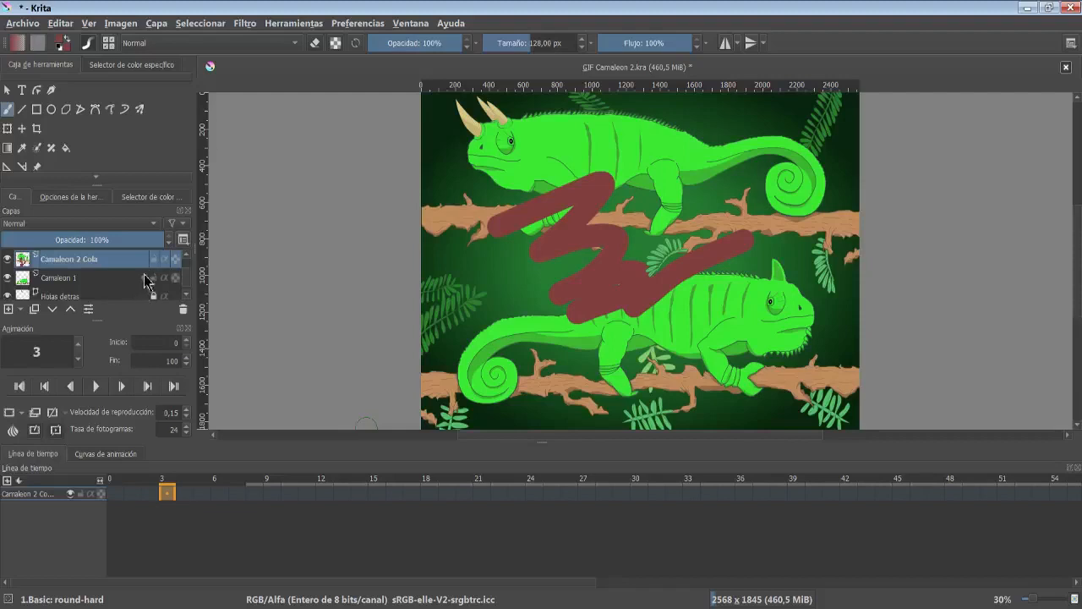
On the Camaleon 1 layer, paint one stroke across the lower chameleon at frame 3 and a short diagonal stroke above its tail at frame 5.
{"action": "left_click", "coordinate": [111, 284]}
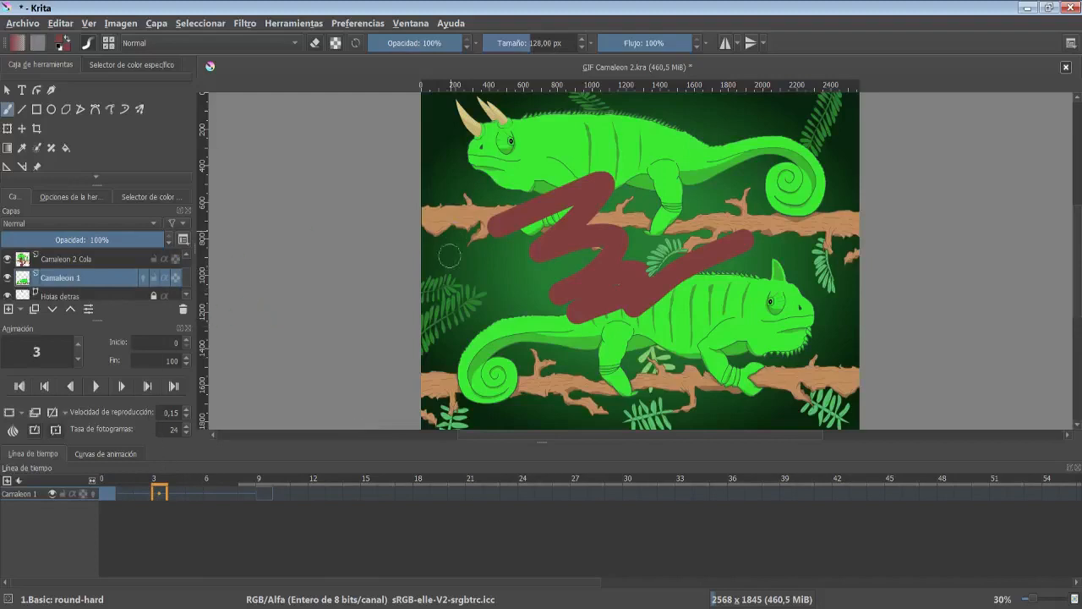
{"action": "left_click_drag", "start_coordinate": [466, 337], "coordinate": [629, 363]}
{"action": "left_click", "coordinate": [194, 493]}
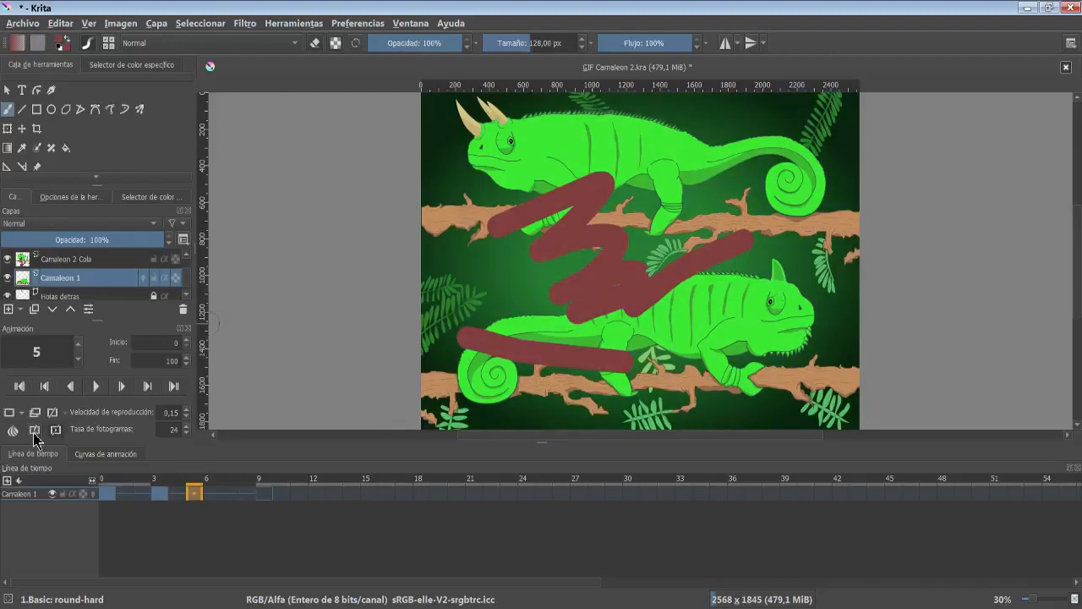
{"action": "left_click_drag", "start_coordinate": [446, 255], "coordinate": [526, 313]}
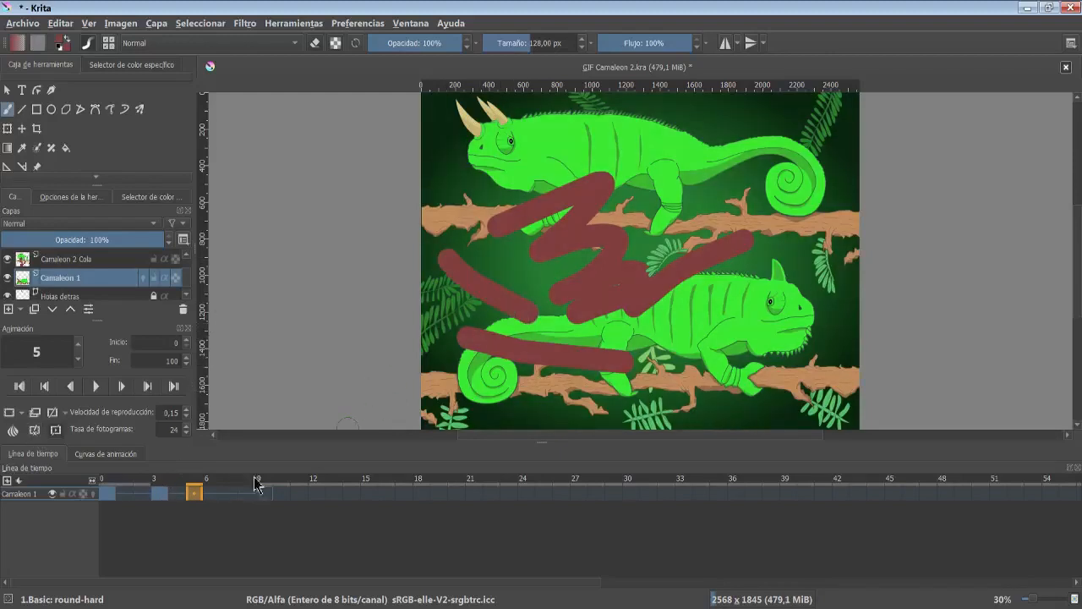
{"action": "left_click", "coordinate": [228, 492]}
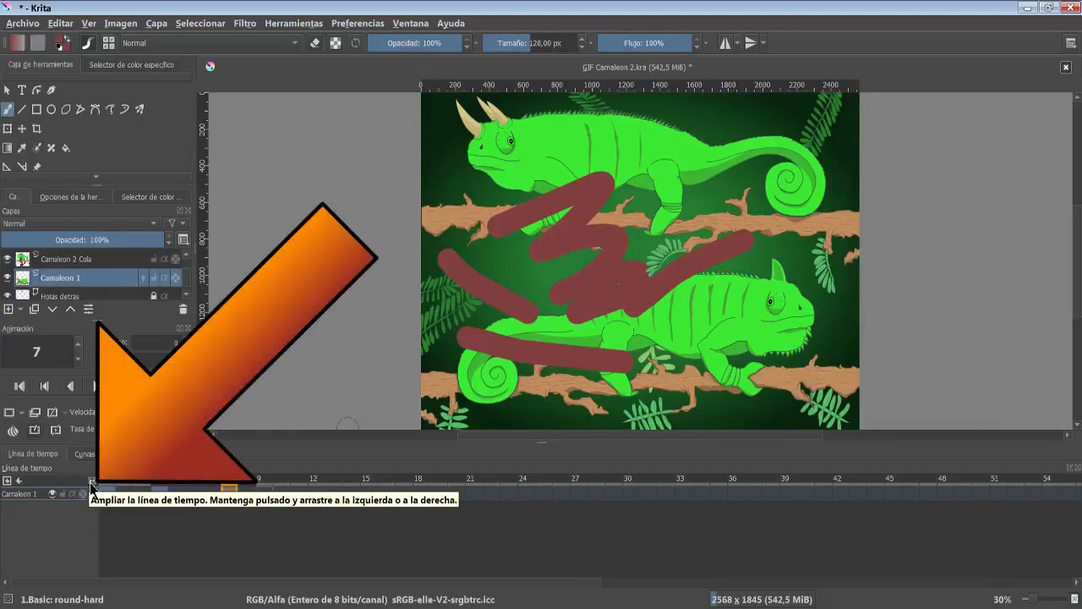
Change the timeline zoom so more frames fit, and look at the timeline's sound options.
{"action": "left_click_drag", "start_coordinate": [91, 487], "coordinate": [157, 482]}
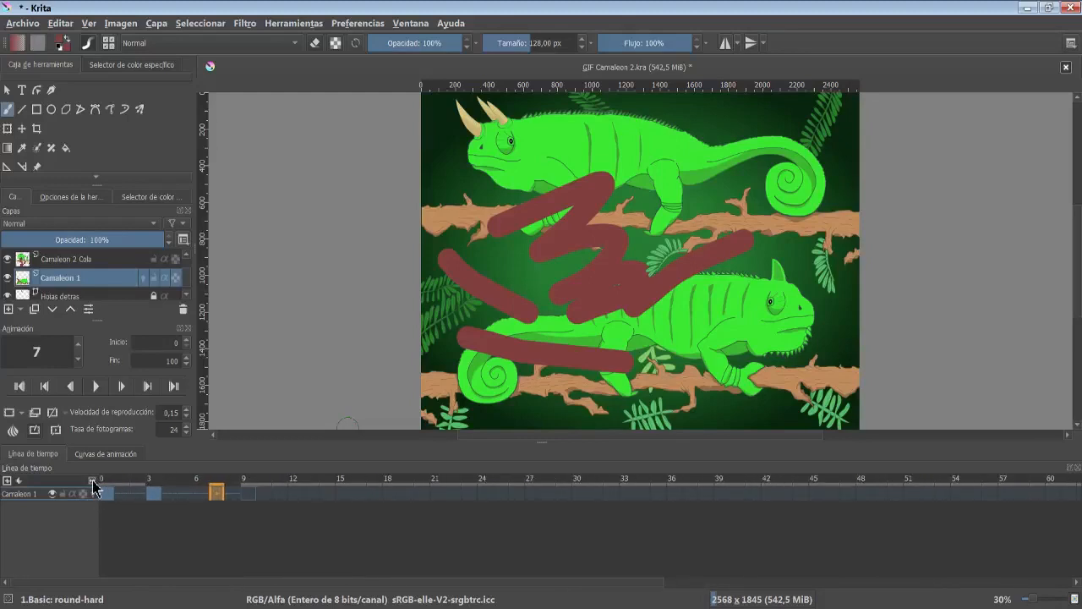
{"action": "left_click", "coordinate": [19, 482]}
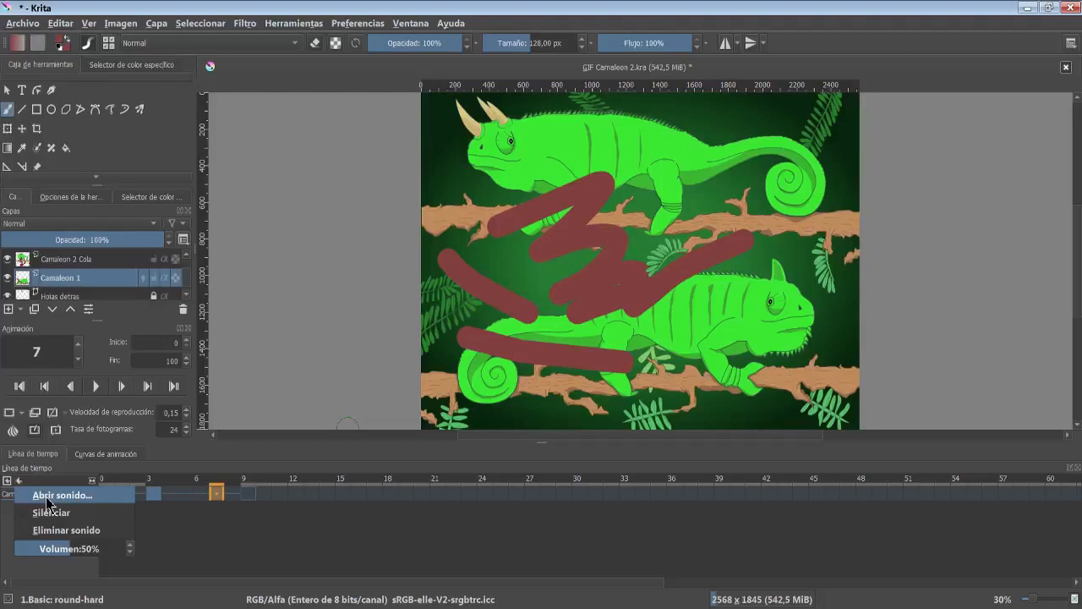
{"action": "left_click", "coordinate": [7, 481]}
Review the timeline's existing layers list and toggle showing the Camaleon 1 layer in the timeline.
{"action": "left_click", "coordinate": [7, 480]}
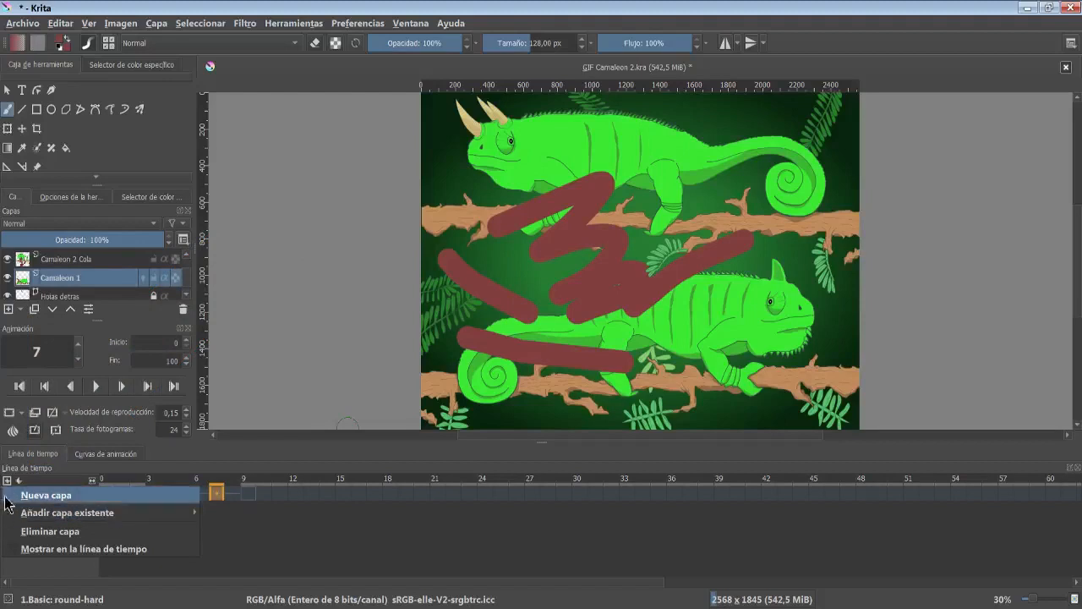
{"action": "mouse_move", "coordinate": [44, 512]}
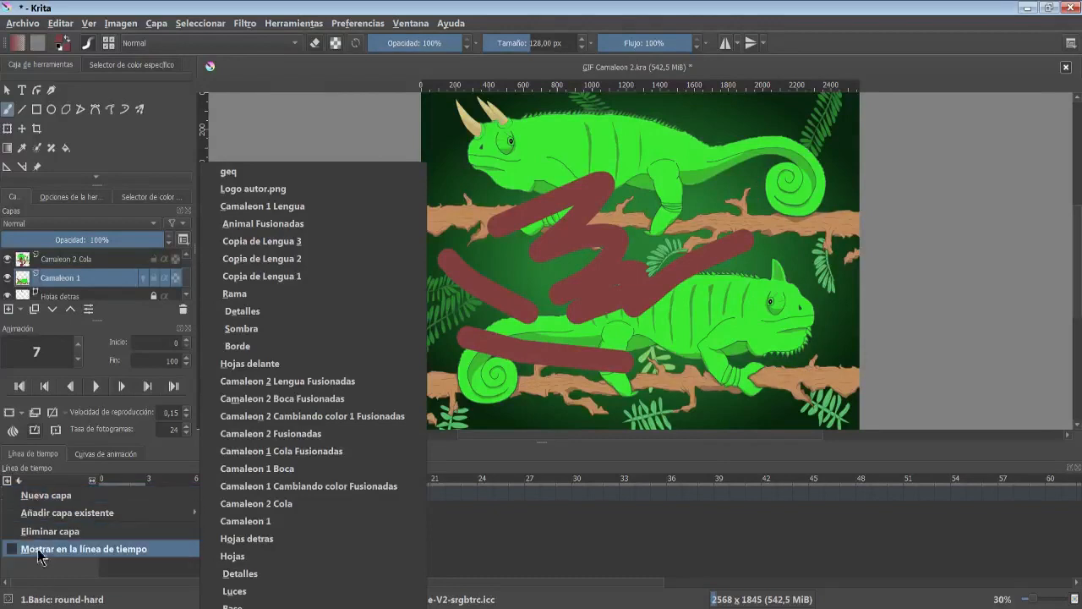
{"action": "left_click", "coordinate": [43, 549]}
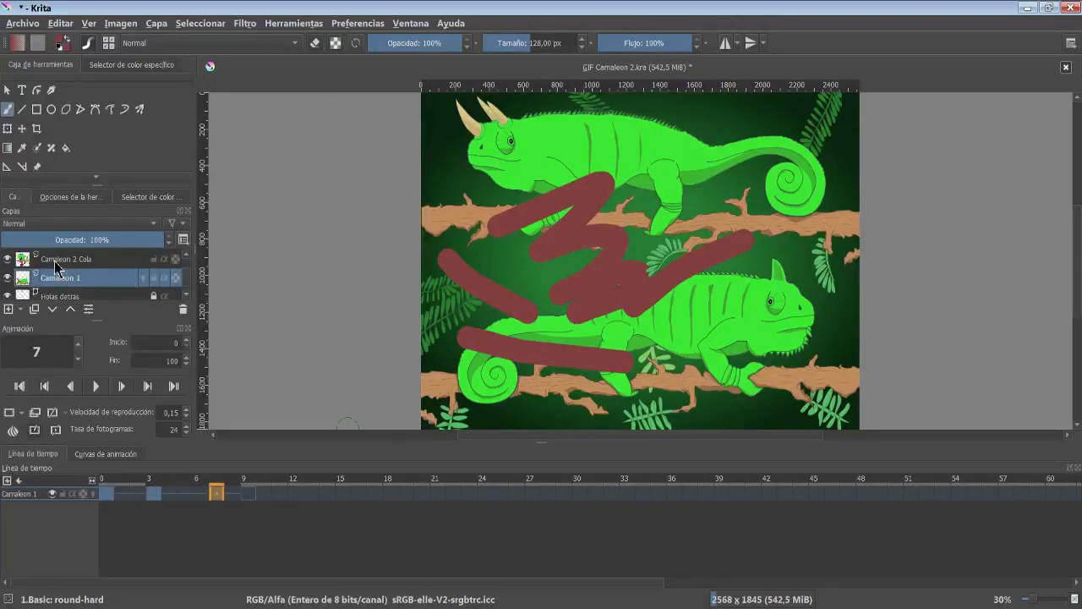
Show the Camaleon 2 Cola layer permanently in the timeline, and alternate the active layer between it and Camaleon 1, ending on Camaleon 1.
{"action": "left_click", "coordinate": [55, 263]}
{"action": "right_click", "coordinate": [55, 265]}
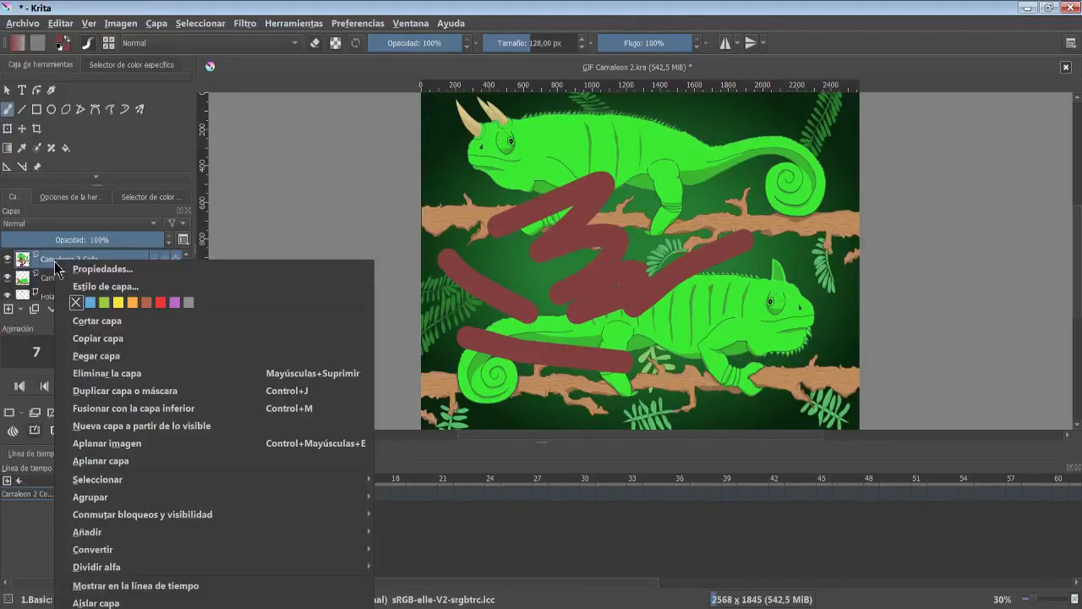
{"action": "left_click", "coordinate": [131, 585]}
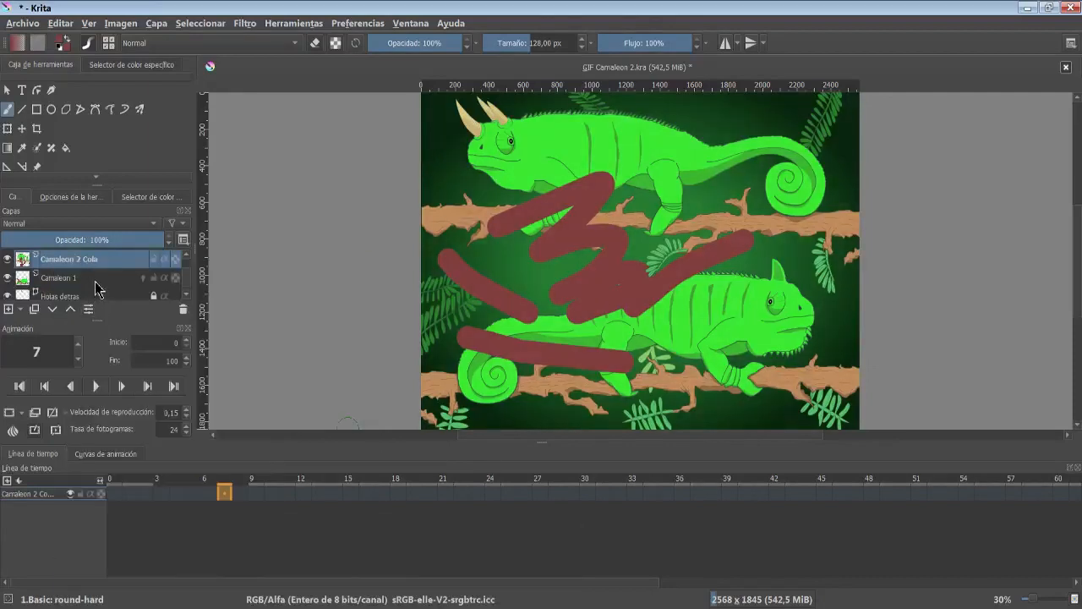
{"action": "left_click", "coordinate": [96, 284]}
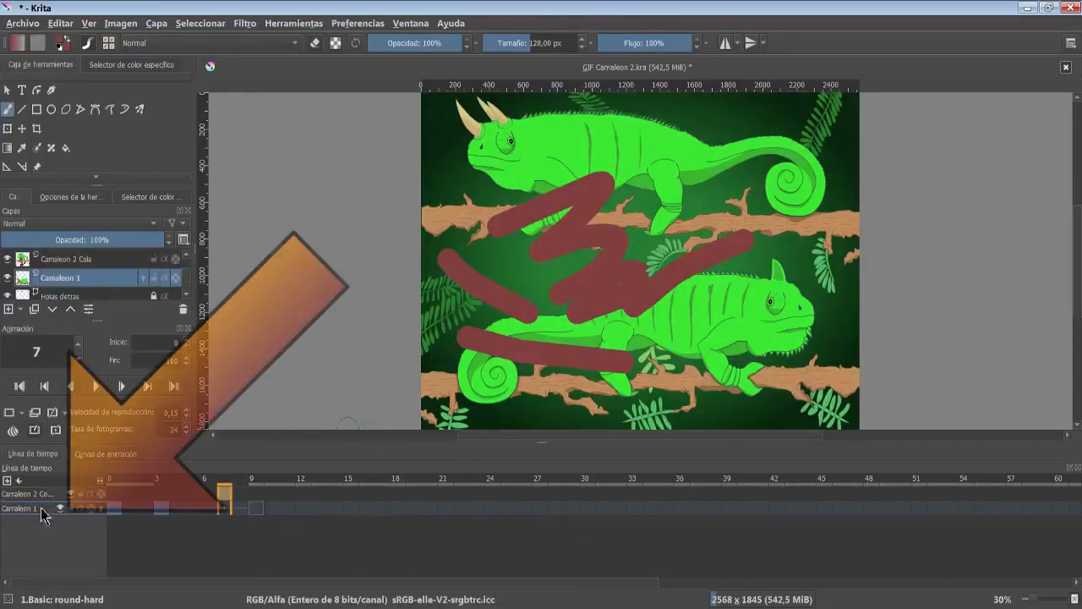
{"action": "left_click", "coordinate": [61, 490]}
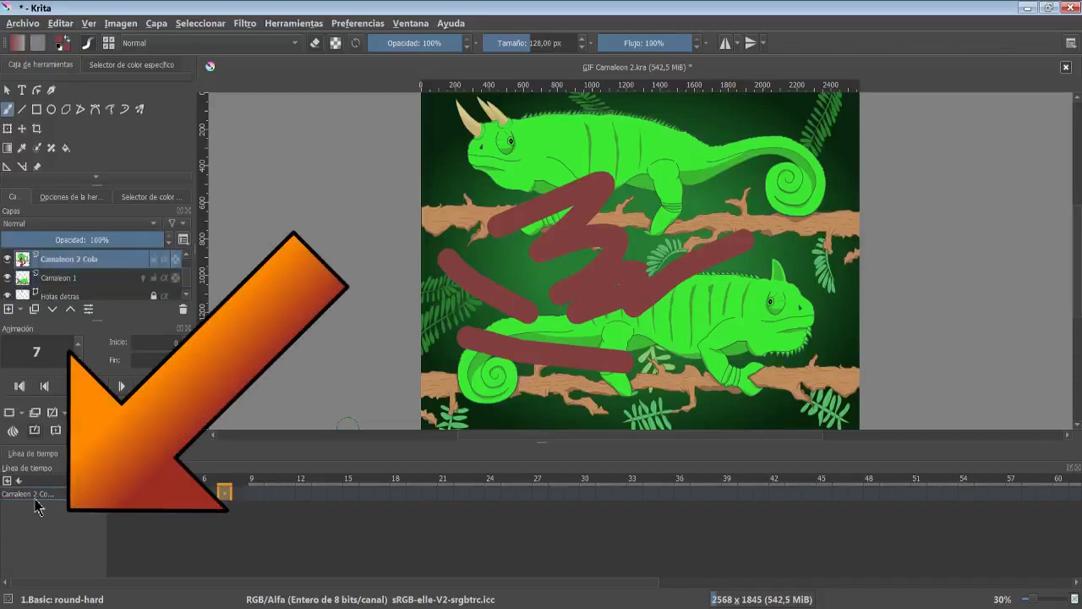
{"action": "left_click", "coordinate": [70, 282]}
On the Camaleon 1 timeline row, select the frame range 1 to 6, and select the separate frames 1, 4, 7 and 2.
{"action": "left_click", "coordinate": [192, 508]}
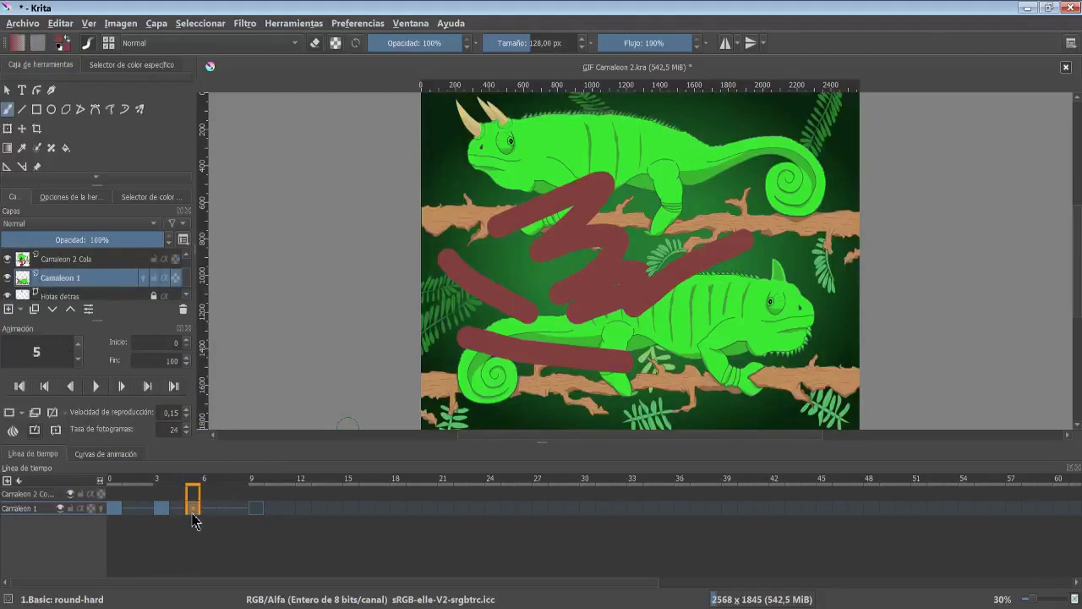
{"action": "left_click", "coordinate": [205, 508]}
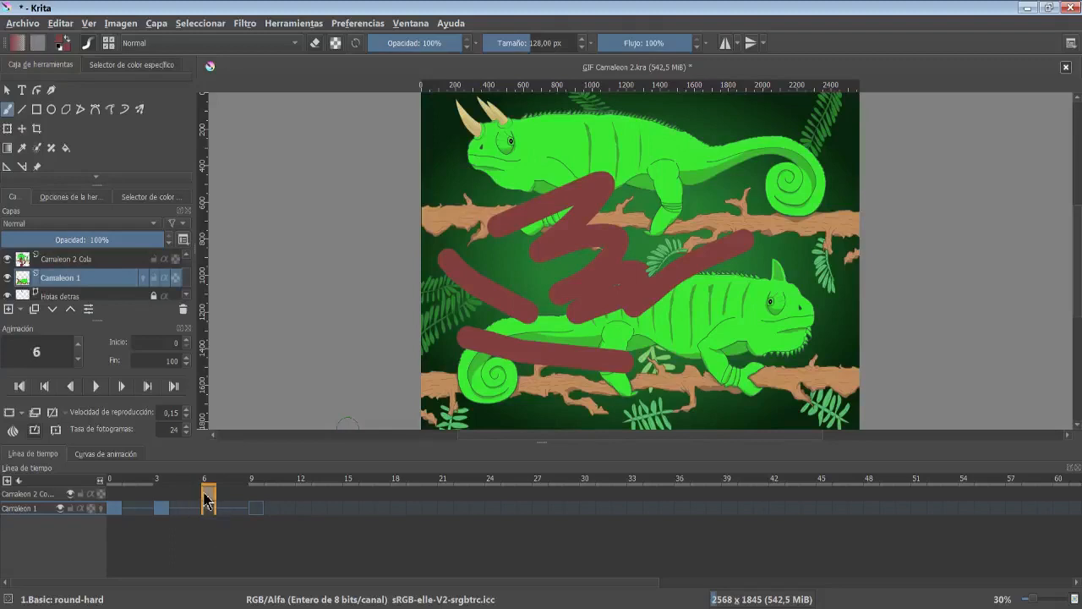
{"action": "left_click", "coordinate": [131, 508]}
{"action": "mouse_move", "coordinate": [131, 510]}
{"action": "left_mouse_down"}
{"action": "mouse_move", "coordinate": [240, 509]}
{"action": "mouse_move", "coordinate": [136, 510]}
{"action": "mouse_move", "coordinate": [217, 513]}
{"action": "left_mouse_up"}
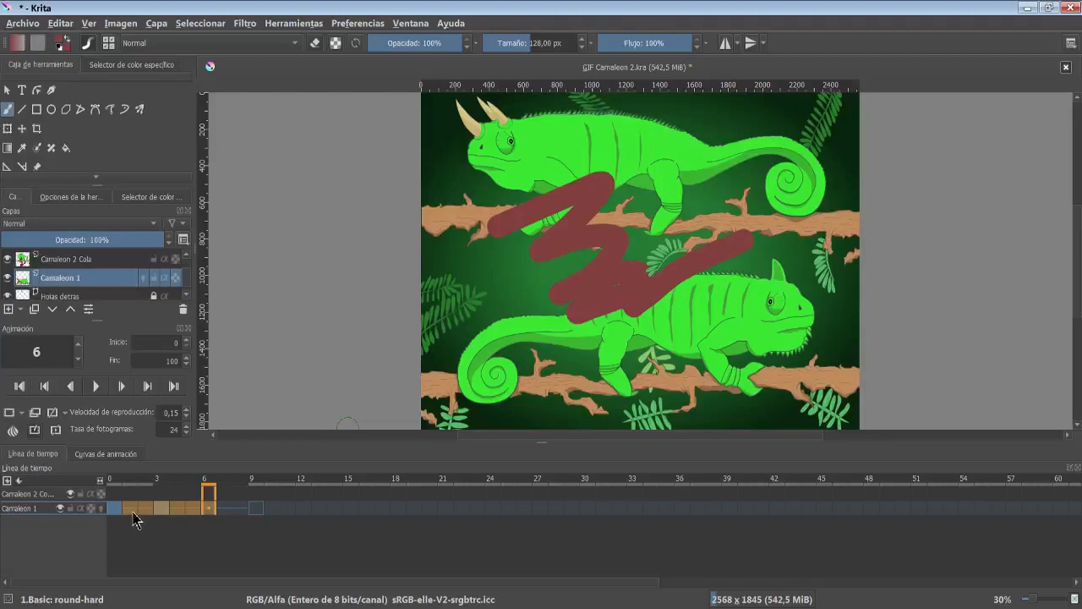
{"action": "left_click", "coordinate": [133, 519]}
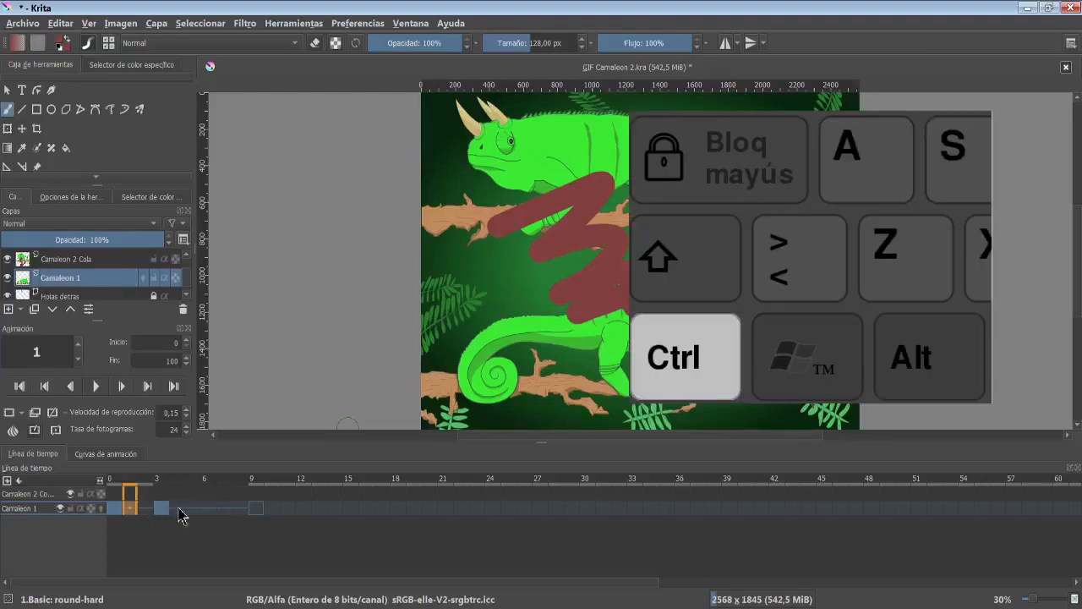
{"action": "left_click", "coordinate": [179, 508], "text": "ctrl"}
{"action": "left_click", "coordinate": [224, 508], "text": "ctrl"}
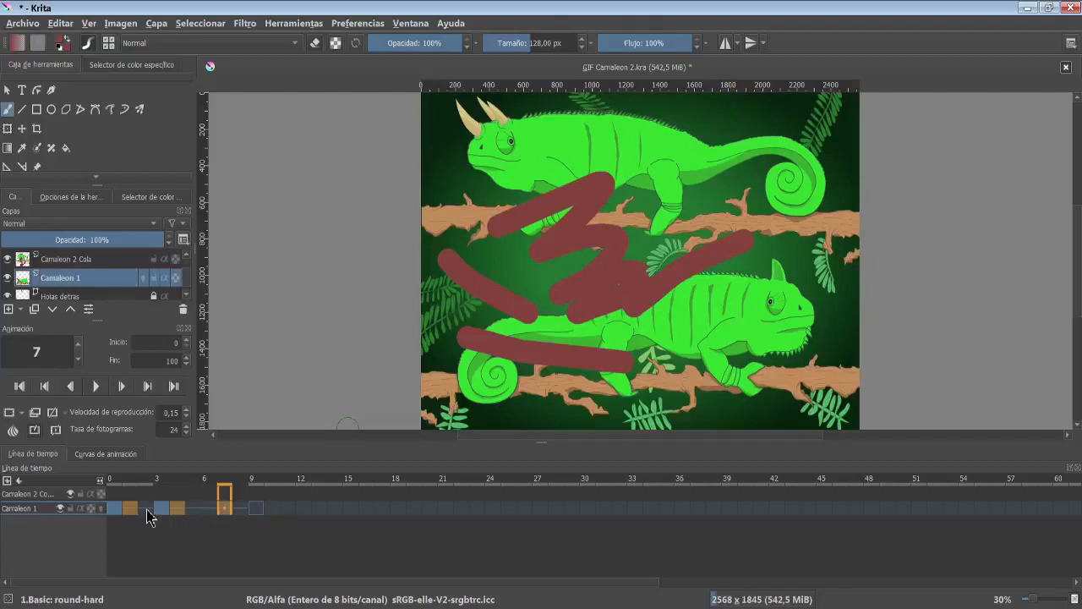
{"action": "left_click", "coordinate": [146, 510], "text": "ctrl"}
Shift the Camaleon 1 keyframe at frame 3 to frame 12 together with the frames after it, and move that keyframe alone to frame 8.
{"action": "left_click", "coordinate": [162, 510]}
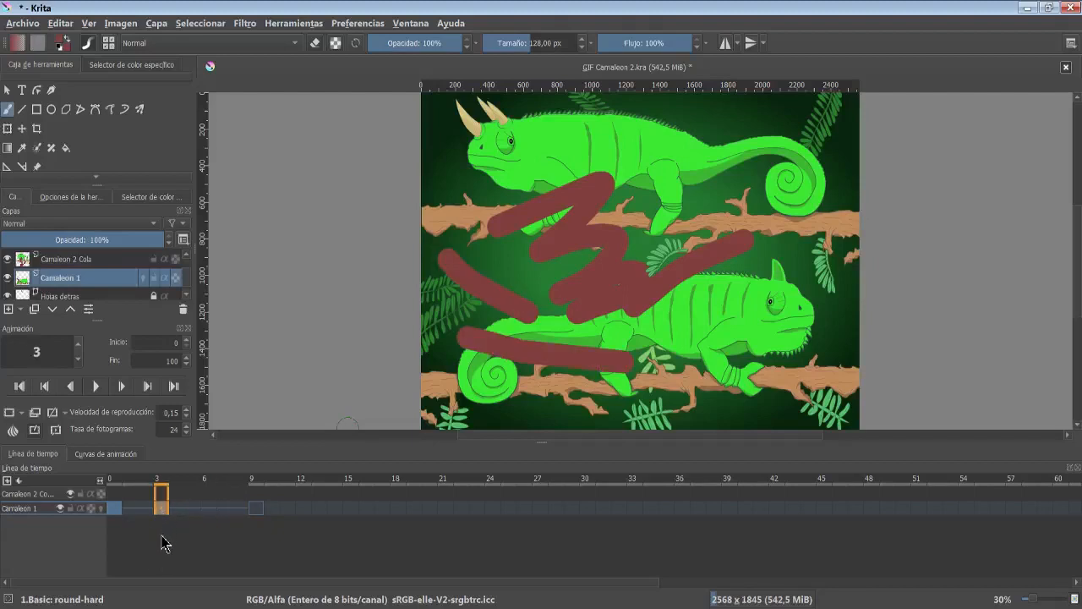
{"action": "key", "text": "alt"}
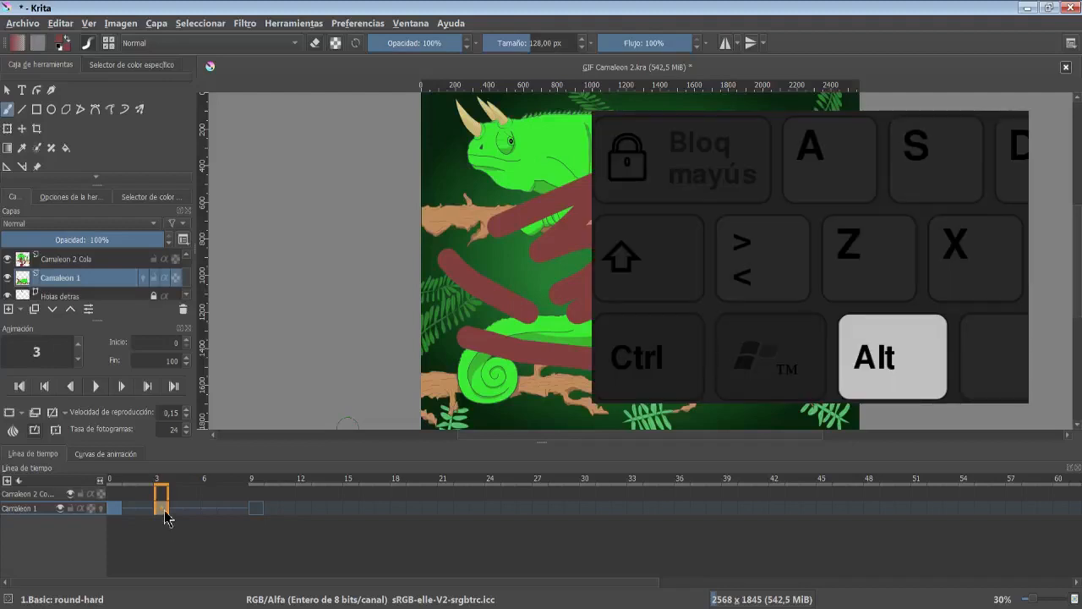
{"action": "left_click_drag", "start_coordinate": [165, 517], "coordinate": [306, 514]}
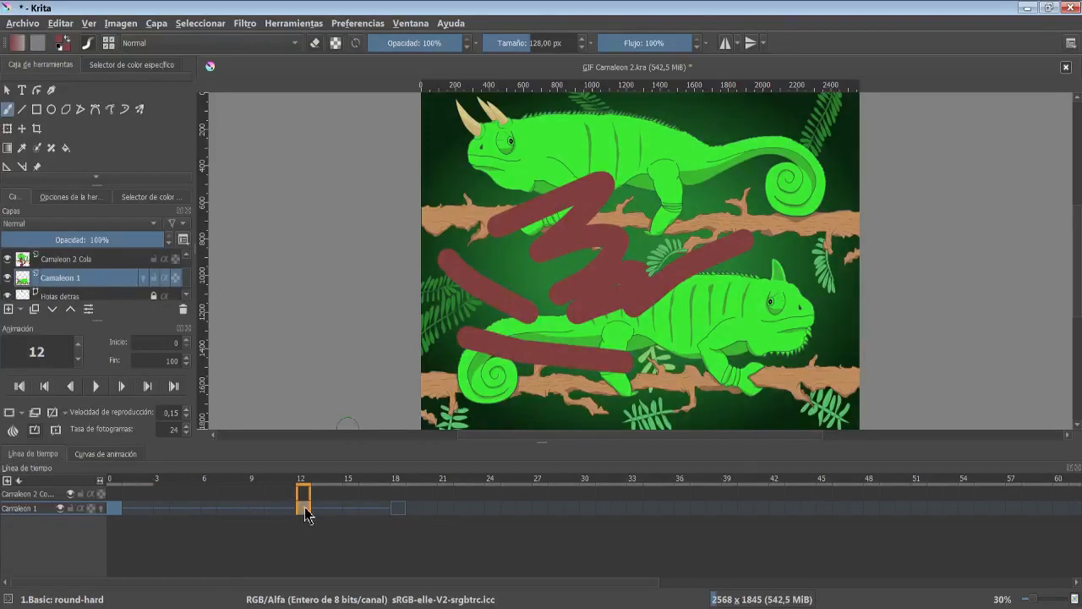
{"action": "left_click_drag", "start_coordinate": [303, 514], "coordinate": [240, 512]}
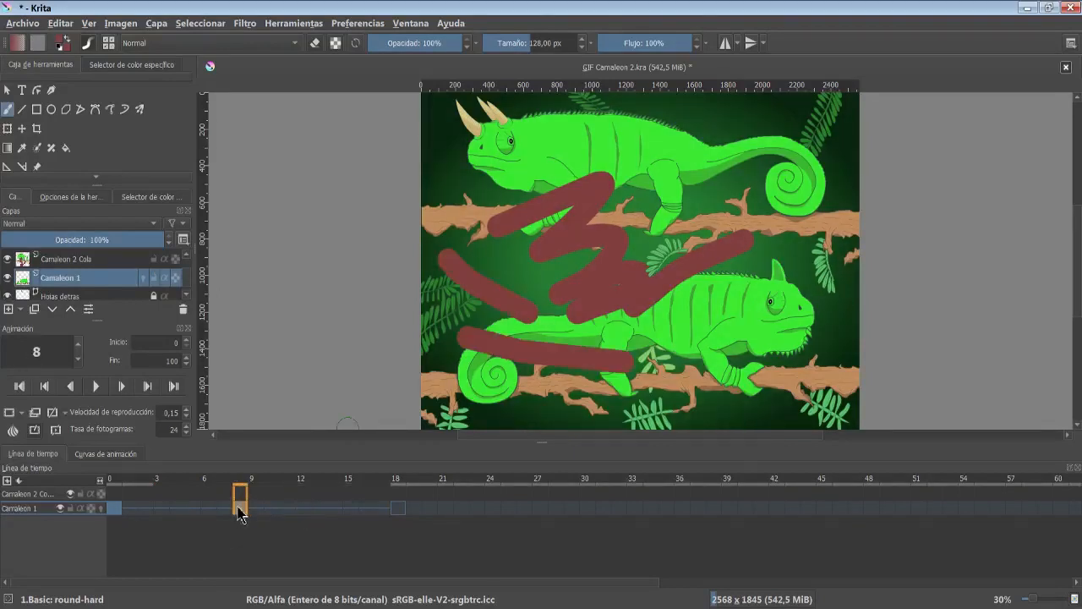
{"action": "left_click", "coordinate": [286, 507]}
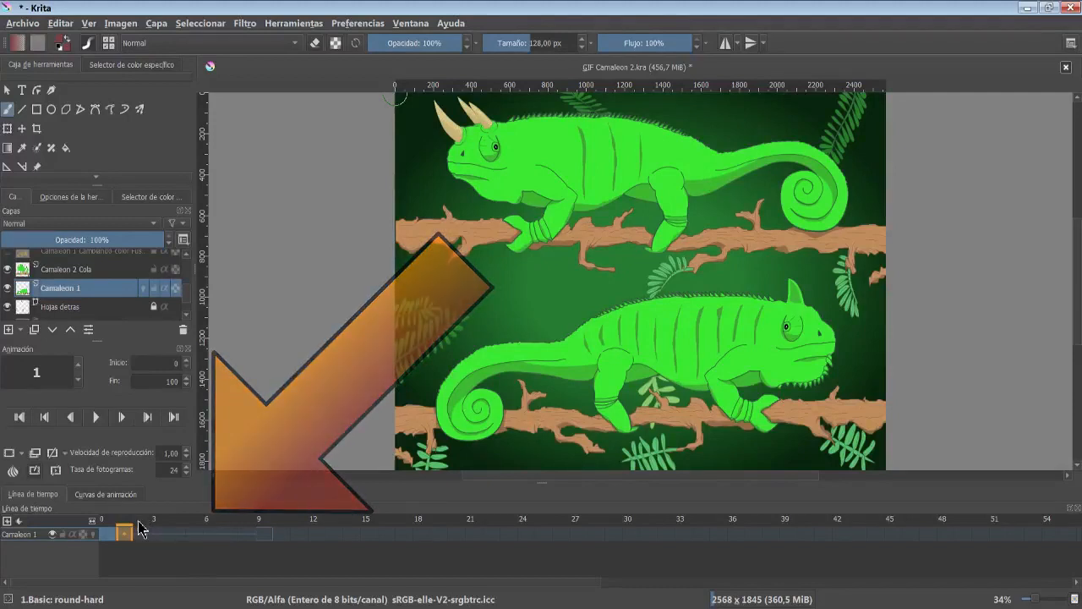
Copy the column at frame 2, and remove the columns of frames 1 to 8 while pulling the following frames back.
{"action": "right_click", "coordinate": [139, 531]}
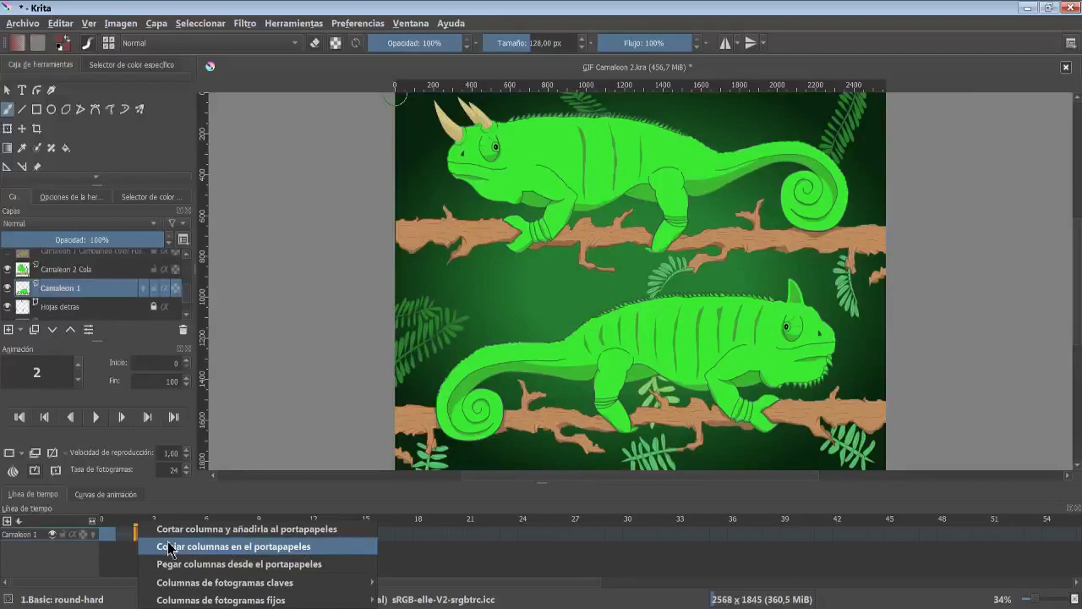
{"action": "left_click", "coordinate": [169, 546]}
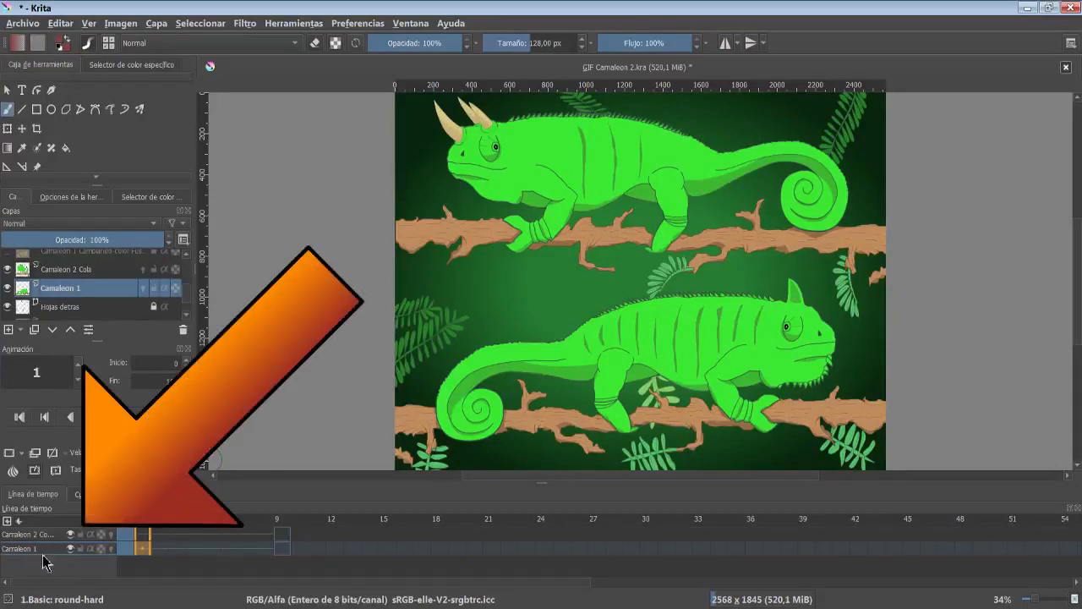
{"action": "left_click_drag", "start_coordinate": [144, 548], "coordinate": [257, 547]}
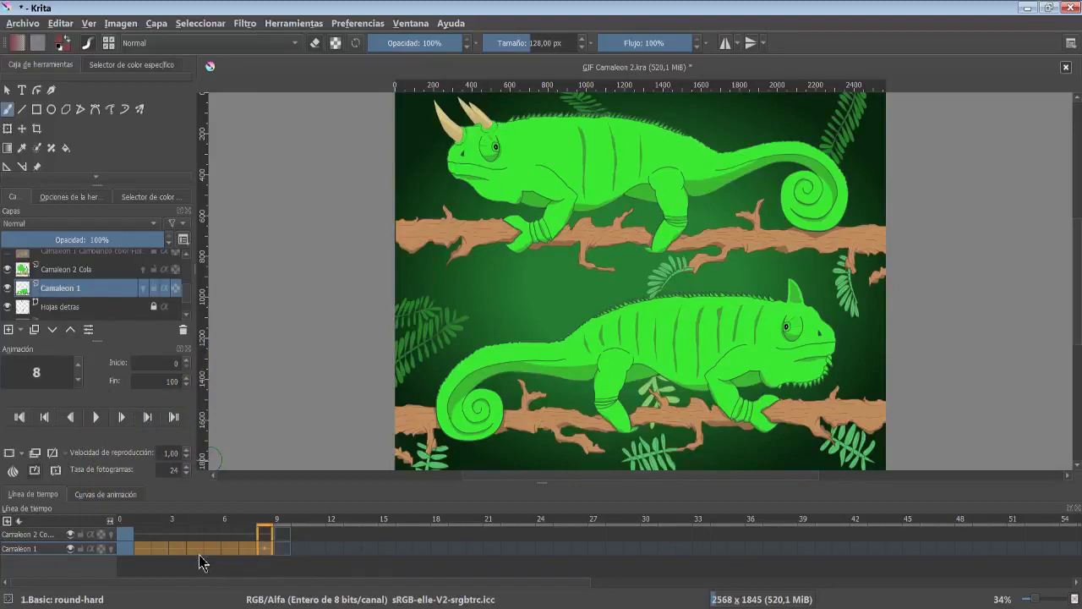
{"action": "right_click", "coordinate": [197, 519]}
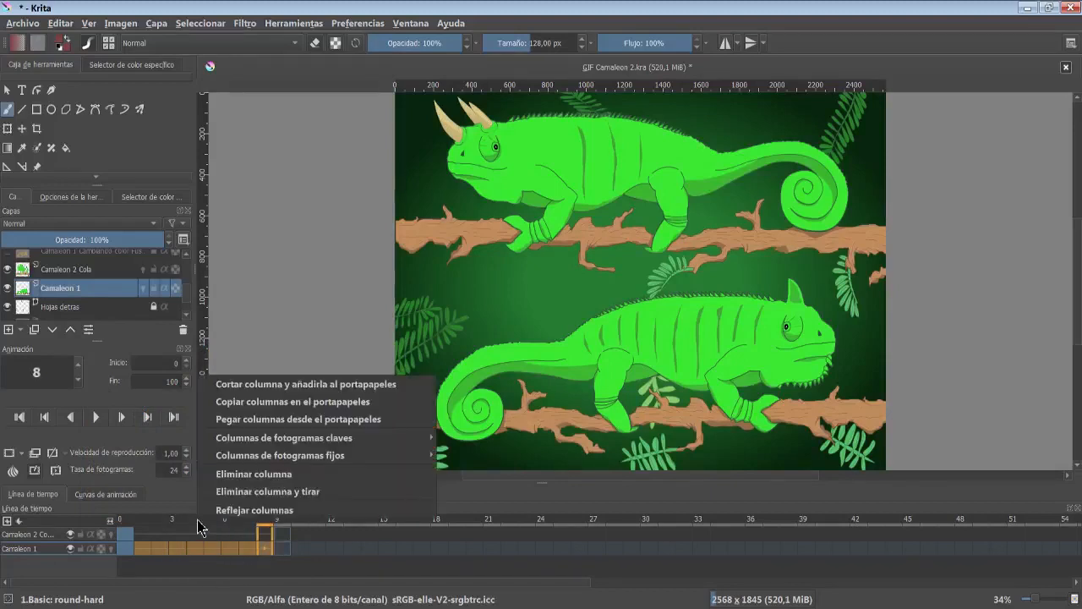
{"action": "left_click", "coordinate": [236, 497]}
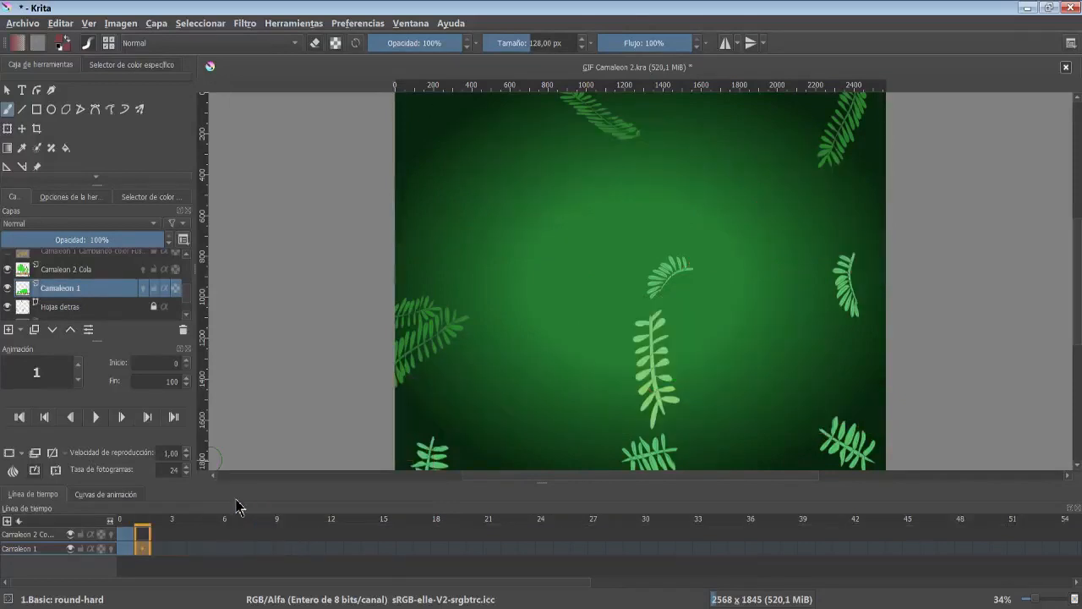
{"action": "left_click", "coordinate": [163, 549]}
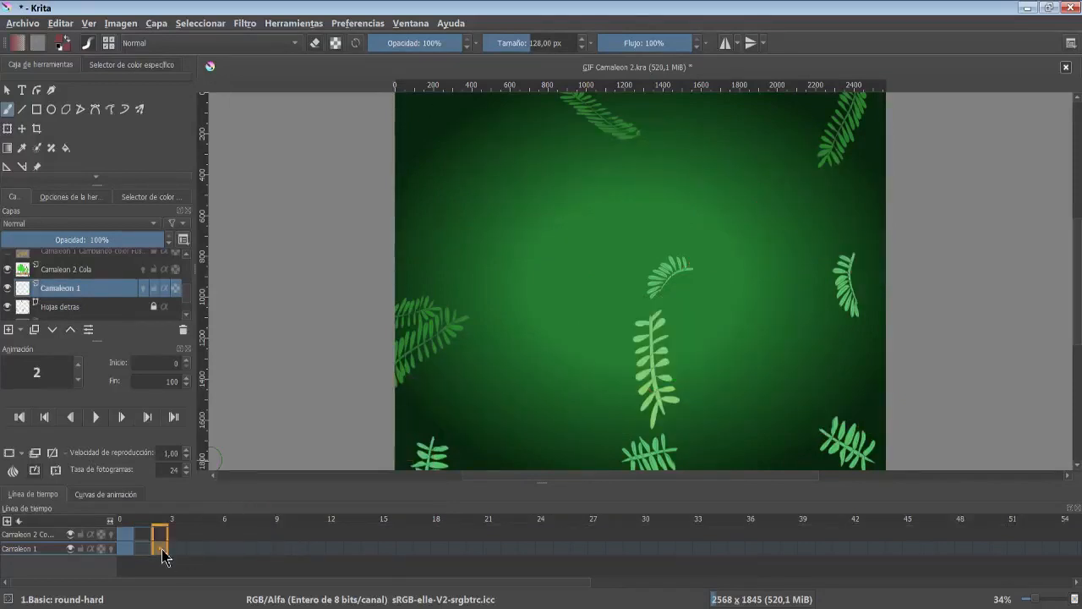
{"action": "left_click", "coordinate": [195, 540]}
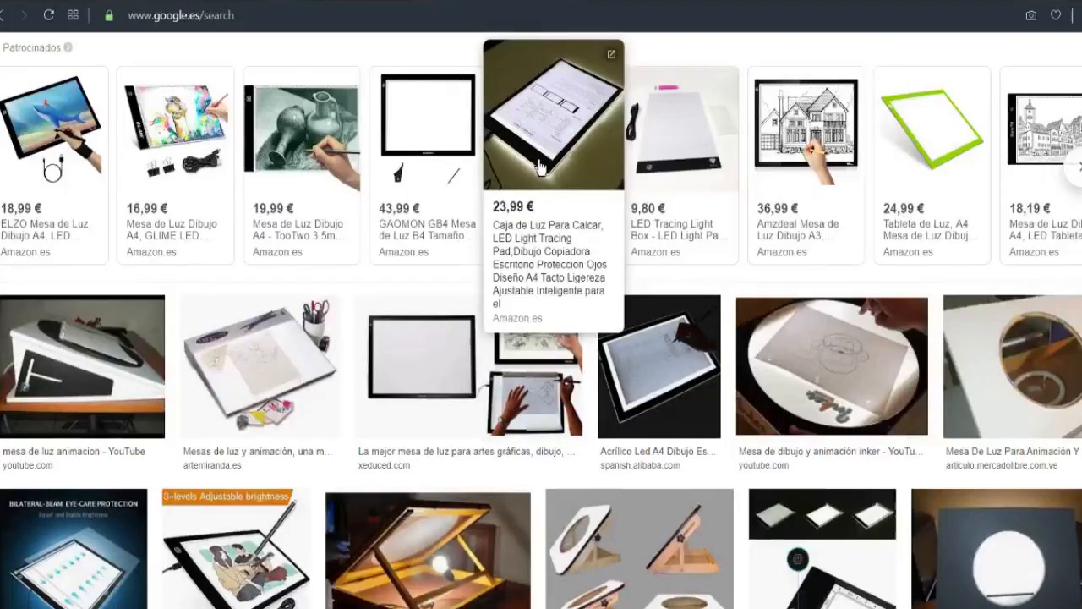
Switch to the browser and examine the image results for drawing and animation light tables.
{"action": "scroll", "coordinate": [598, 255], "scroll_direction": "up", "scroll_amount": 1}
{"action": "scroll", "coordinate": [598, 255], "scroll_direction": "down", "scroll_amount": 5}
{"action": "scroll", "coordinate": [598, 256], "scroll_direction": "down", "scroll_amount": 3}
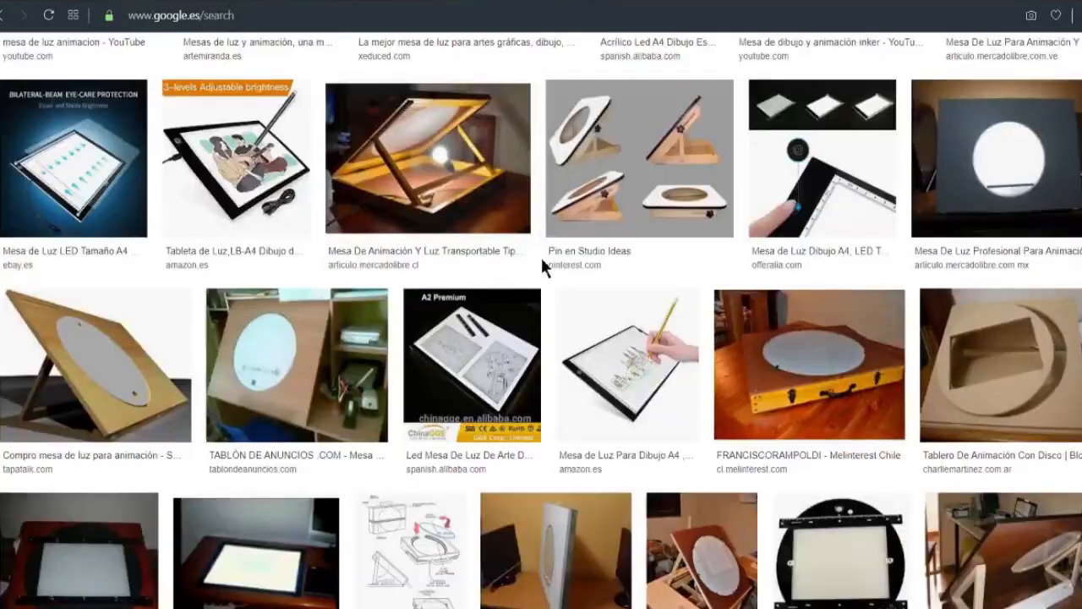
{"action": "scroll", "coordinate": [540, 255], "scroll_direction": "down", "scroll_amount": 1}
{"action": "scroll", "coordinate": [544, 239], "scroll_direction": "up", "scroll_amount": 1}
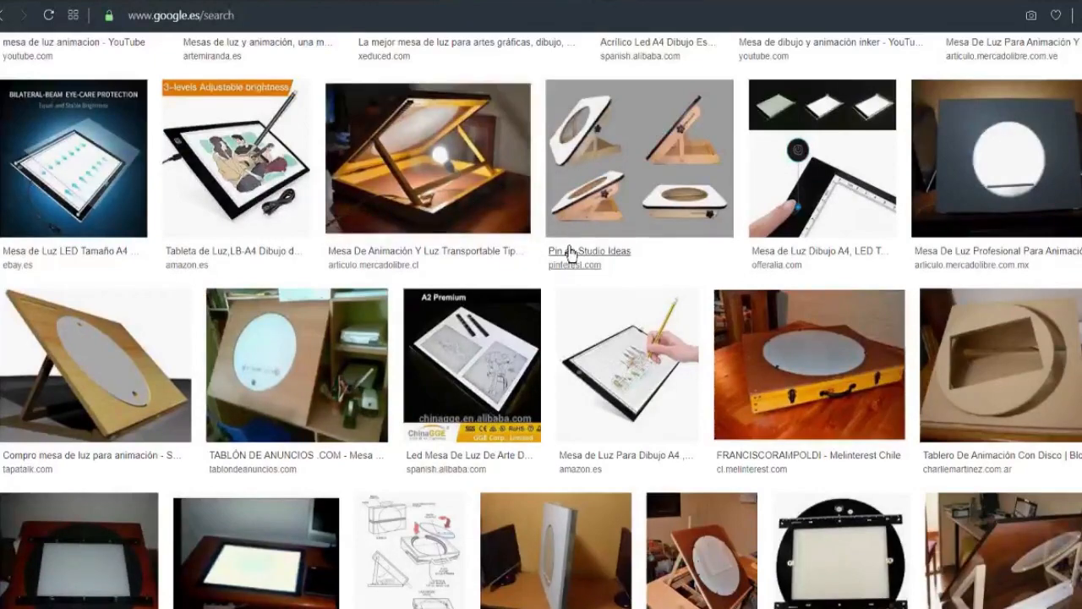
{"action": "scroll", "coordinate": [568, 247], "scroll_direction": "down", "scroll_amount": 4}
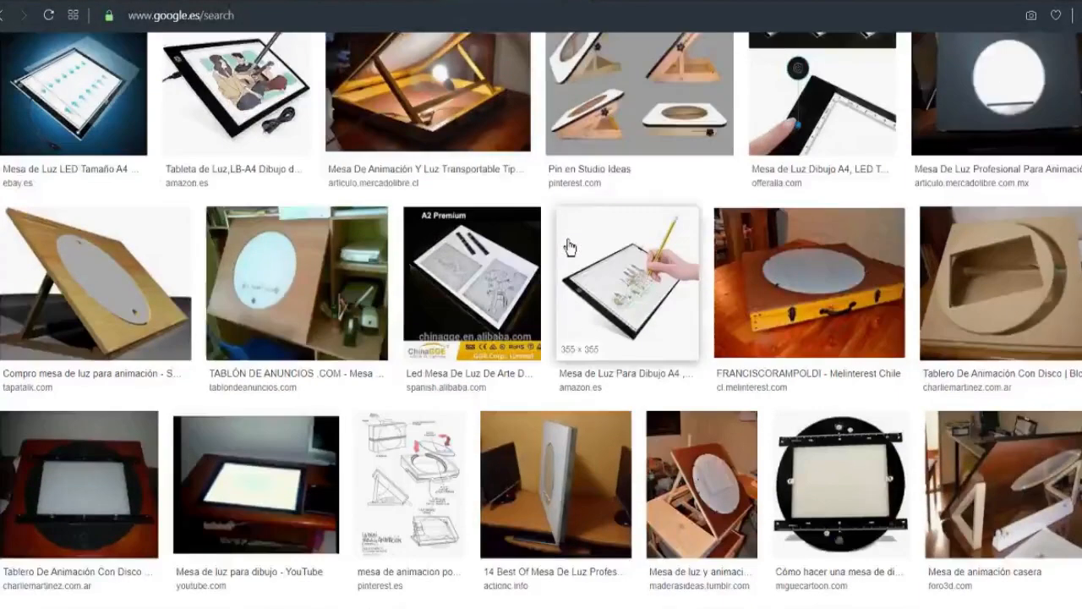
{"action": "scroll", "coordinate": [568, 247], "scroll_direction": "down", "scroll_amount": 3}
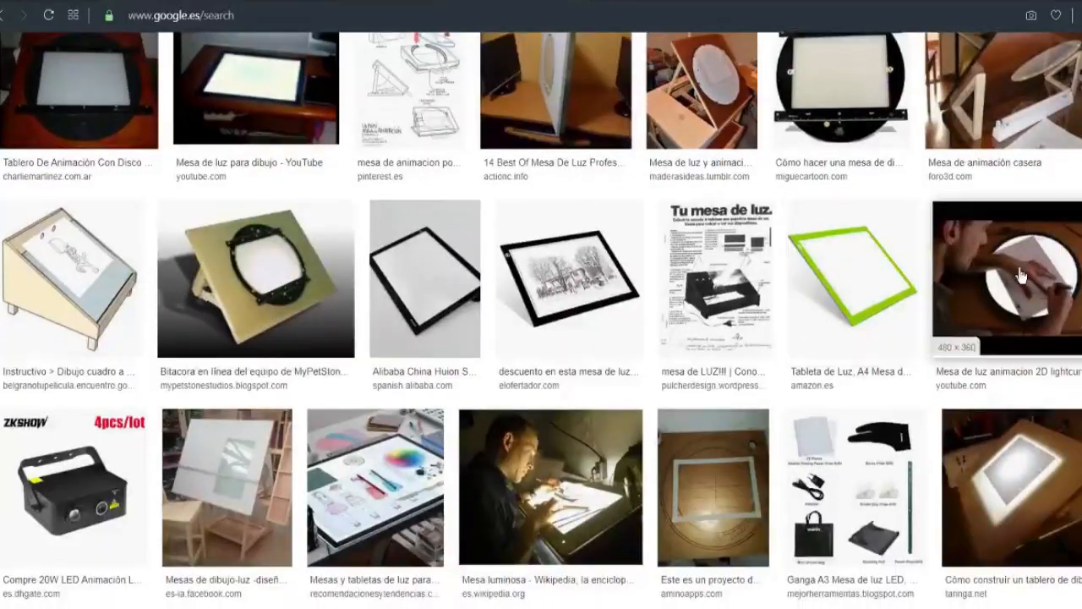
{"action": "scroll", "coordinate": [571, 507], "scroll_direction": "down", "scroll_amount": 3}
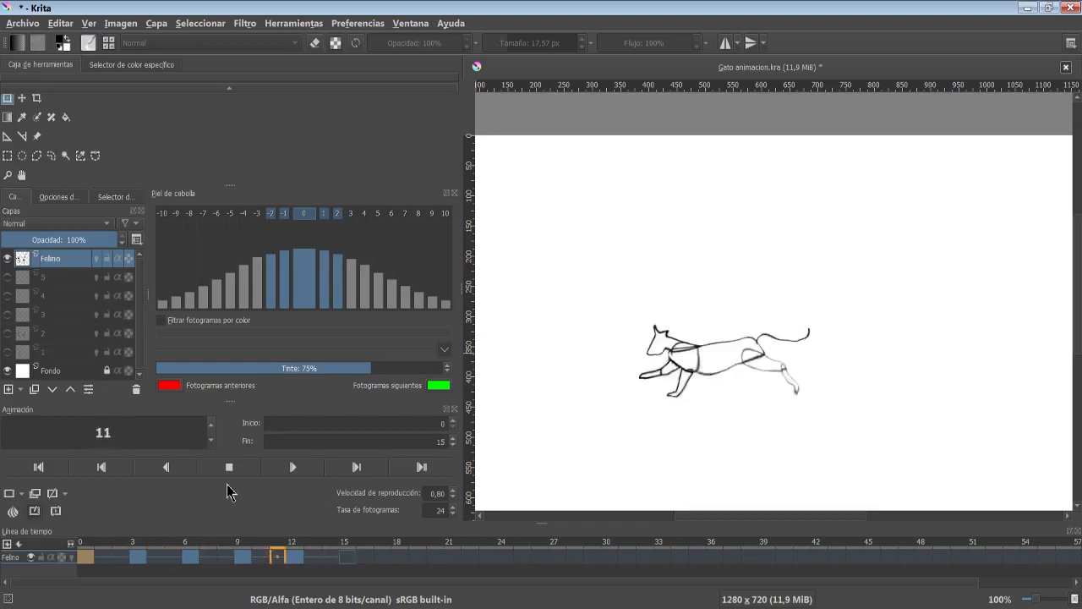
In Krita's Gato animacion.kra, inspect the Felino layer's frames 0, 3, 6, 9, 12 and 15, and return to frame 0.
{"action": "left_click", "coordinate": [86, 557]}
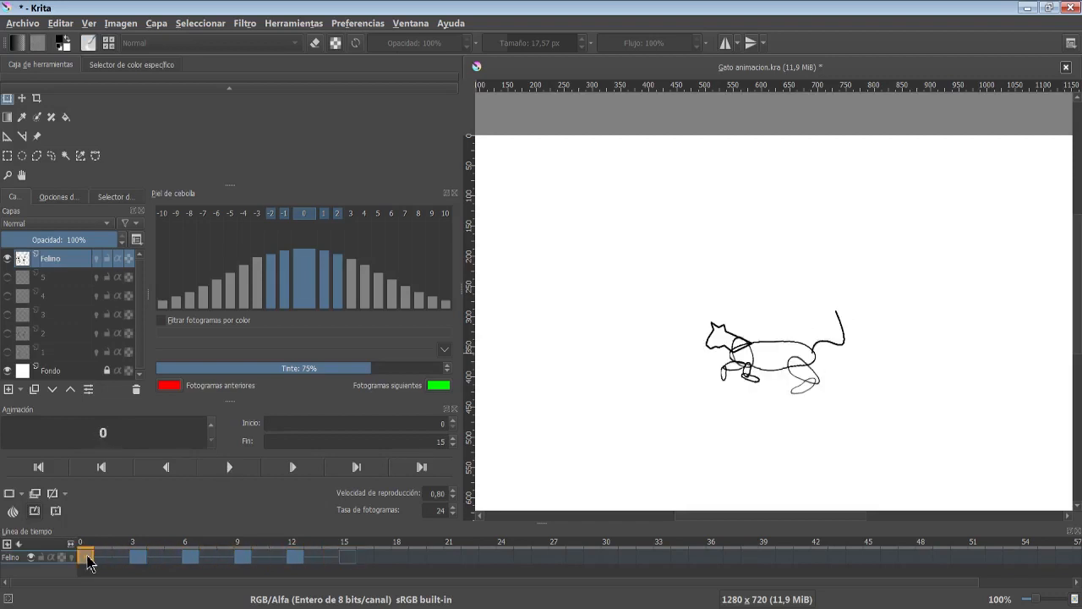
{"action": "left_click", "coordinate": [142, 559]}
{"action": "left_click", "coordinate": [189, 559]}
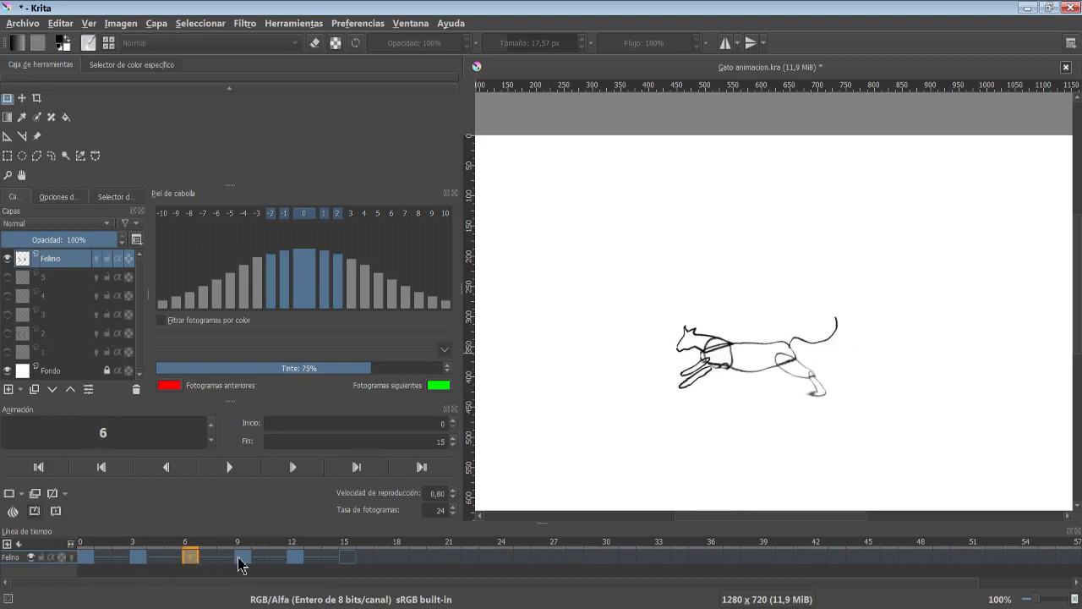
{"action": "left_click", "coordinate": [241, 558]}
{"action": "left_click", "coordinate": [294, 558]}
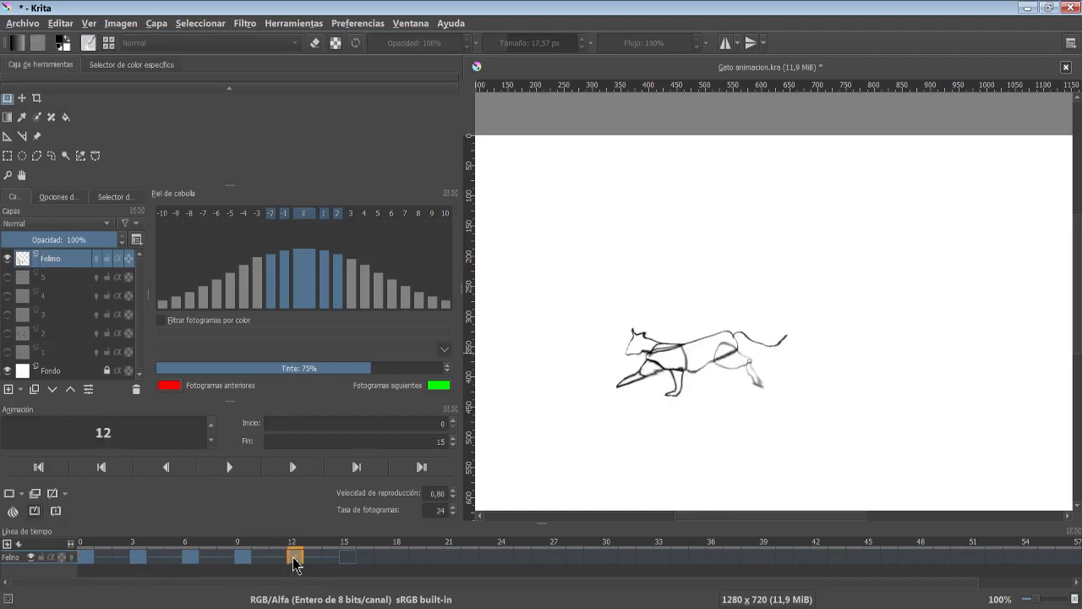
{"action": "left_click", "coordinate": [348, 558]}
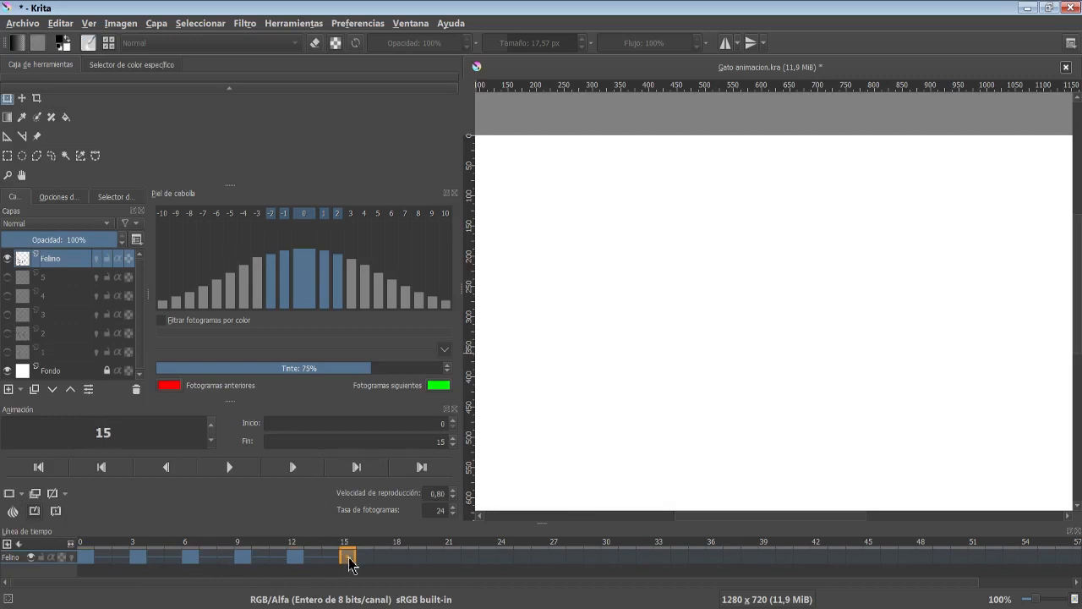
{"action": "left_click", "coordinate": [87, 560]}
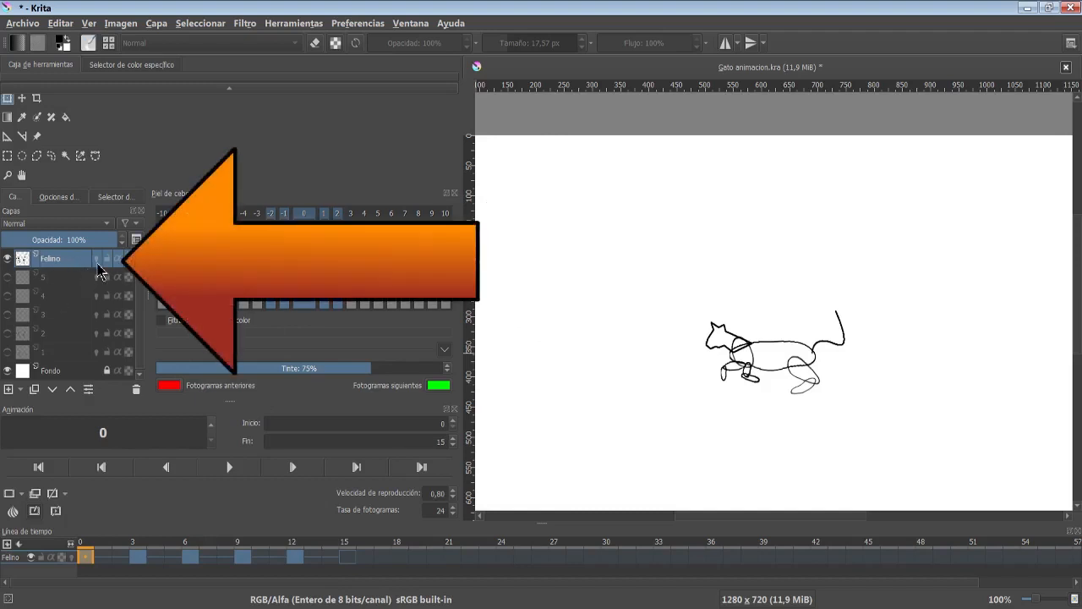
Turn on onion skin for the Felino layer and inspect the neighbouring drawings at frames 3, 6 and 9.
{"action": "left_click", "coordinate": [96, 257]}
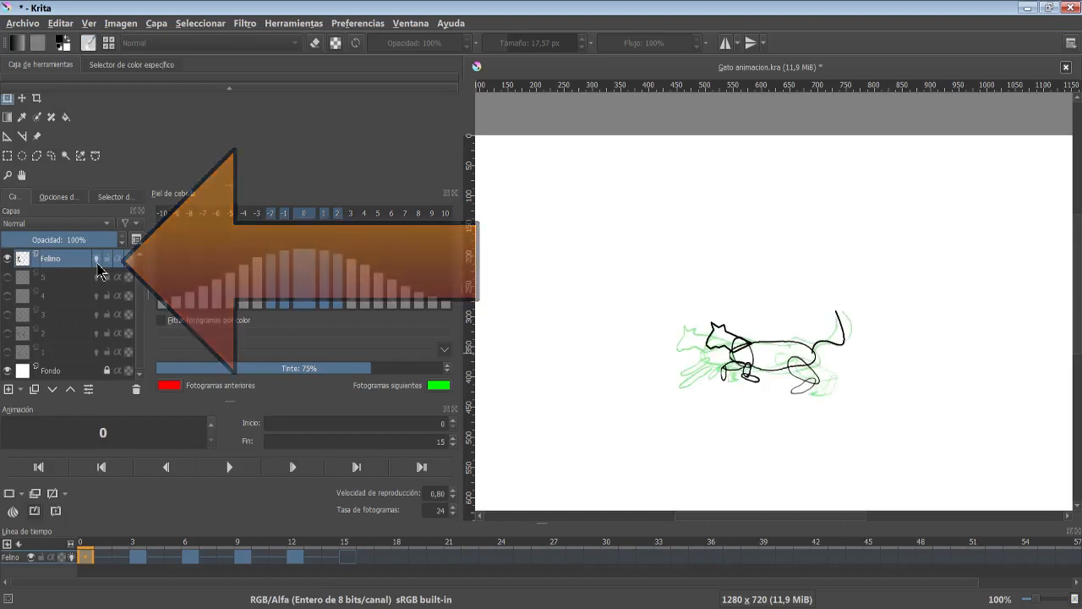
{"action": "left_click", "coordinate": [73, 558]}
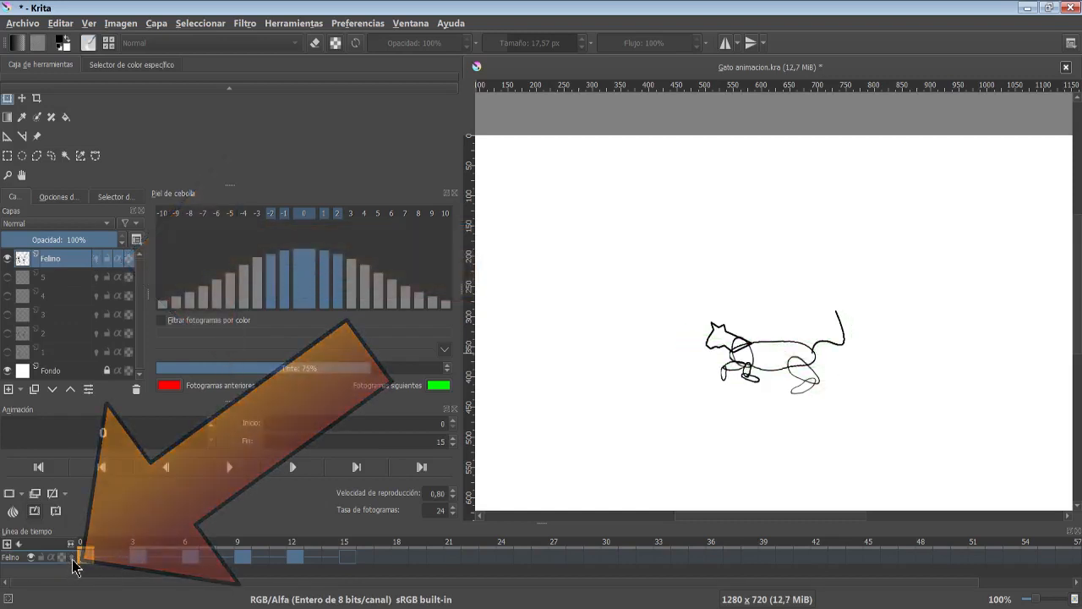
{"action": "left_click", "coordinate": [73, 559]}
{"action": "left_click", "coordinate": [138, 557]}
{"action": "left_click", "coordinate": [189, 557]}
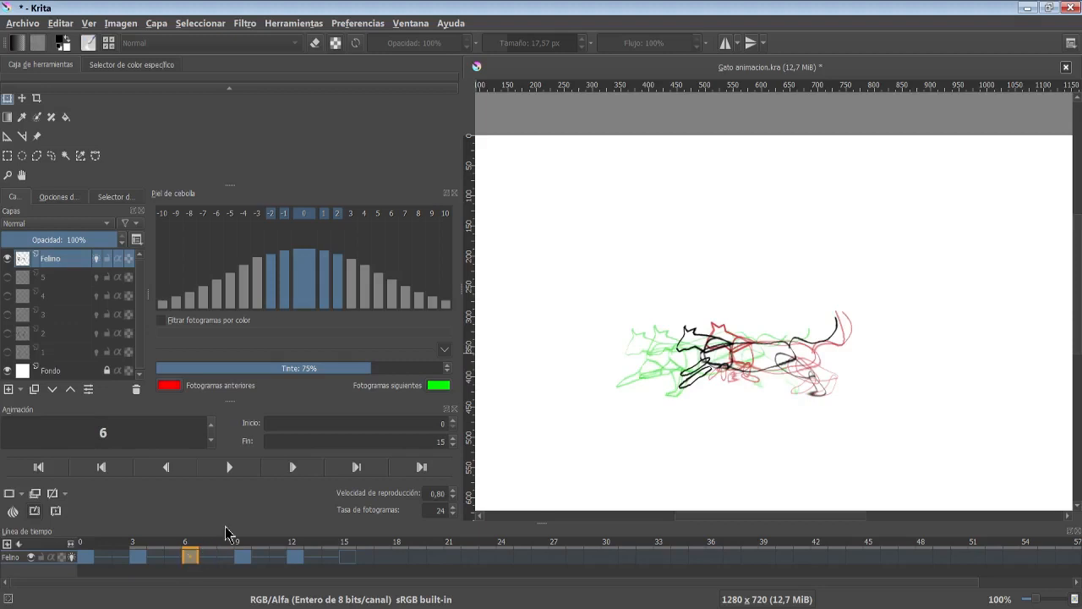
{"action": "left_click", "coordinate": [245, 557]}
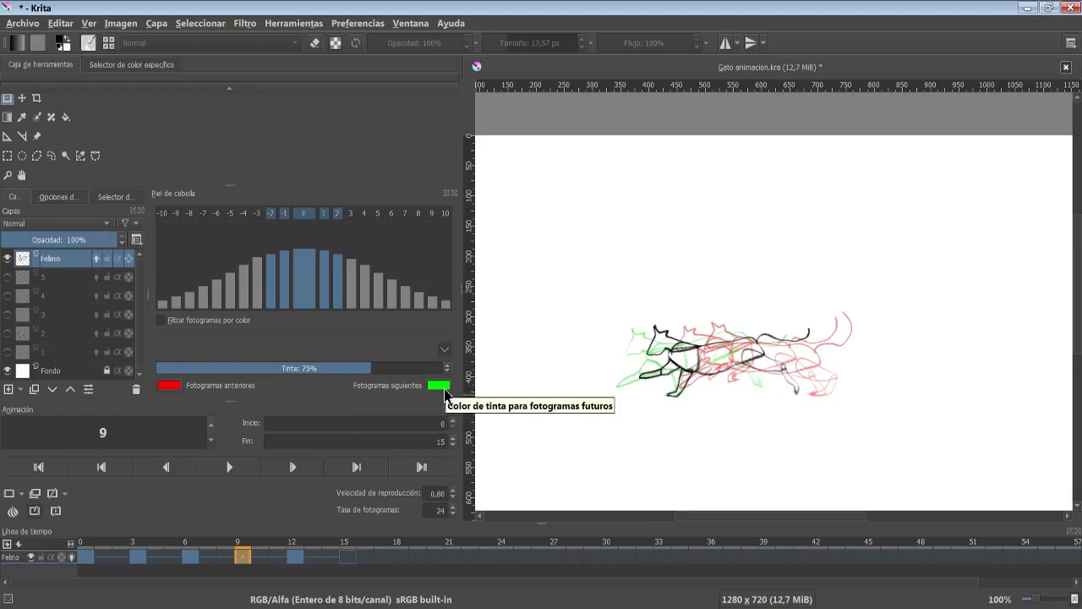
At frame 6, hide and restore the onion skins at -2 and -1, and try adjusting the onion-skin opacities and tint.
{"action": "left_click", "coordinate": [189, 557]}
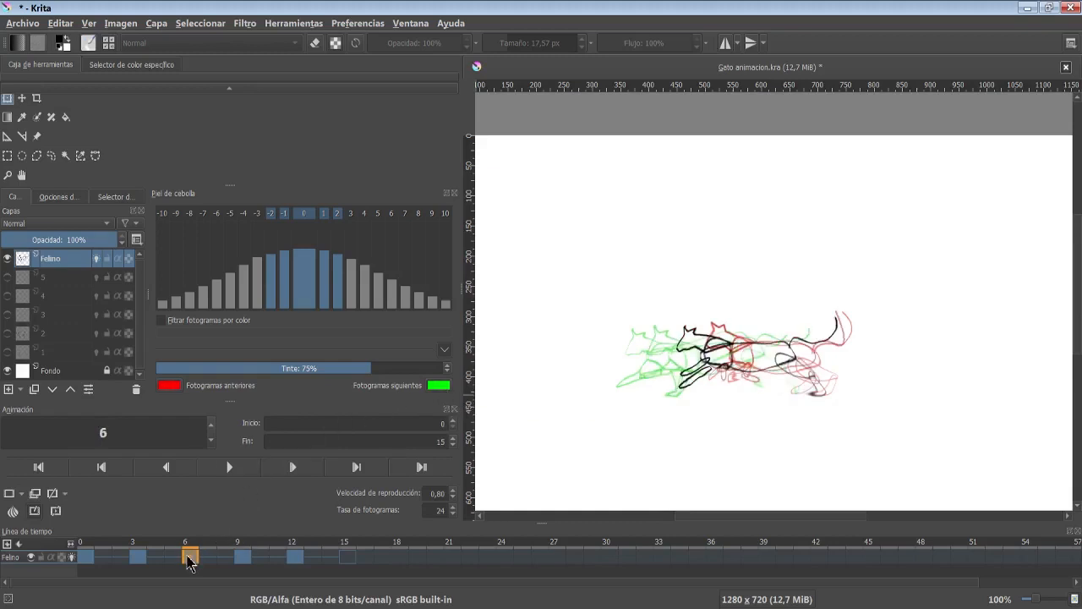
{"action": "left_click", "coordinate": [272, 218]}
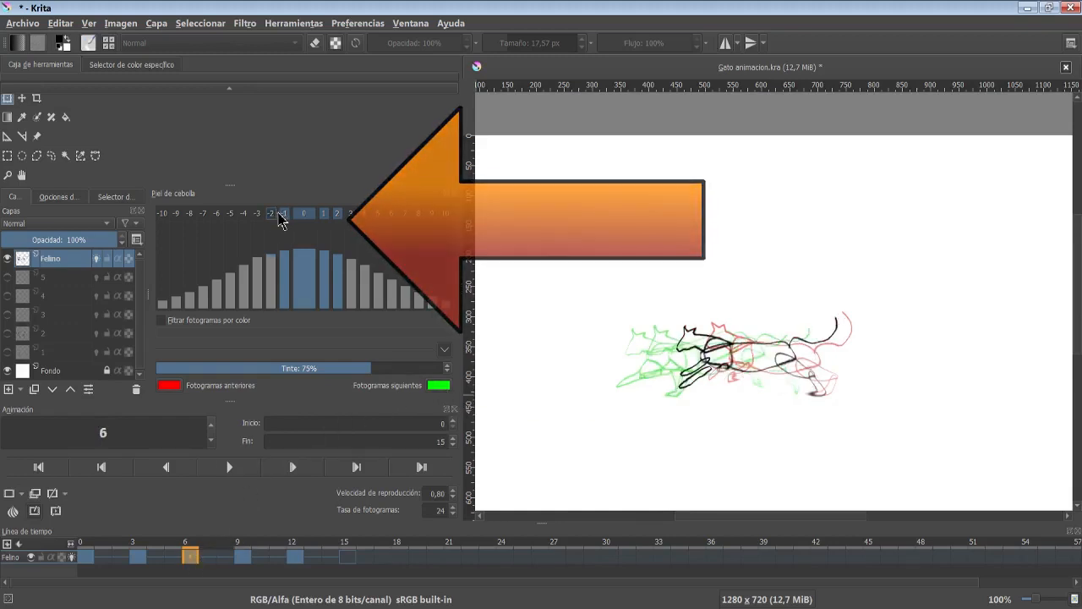
{"action": "left_click", "coordinate": [284, 215]}
{"action": "left_click", "coordinate": [284, 213]}
{"action": "left_click", "coordinate": [271, 213]}
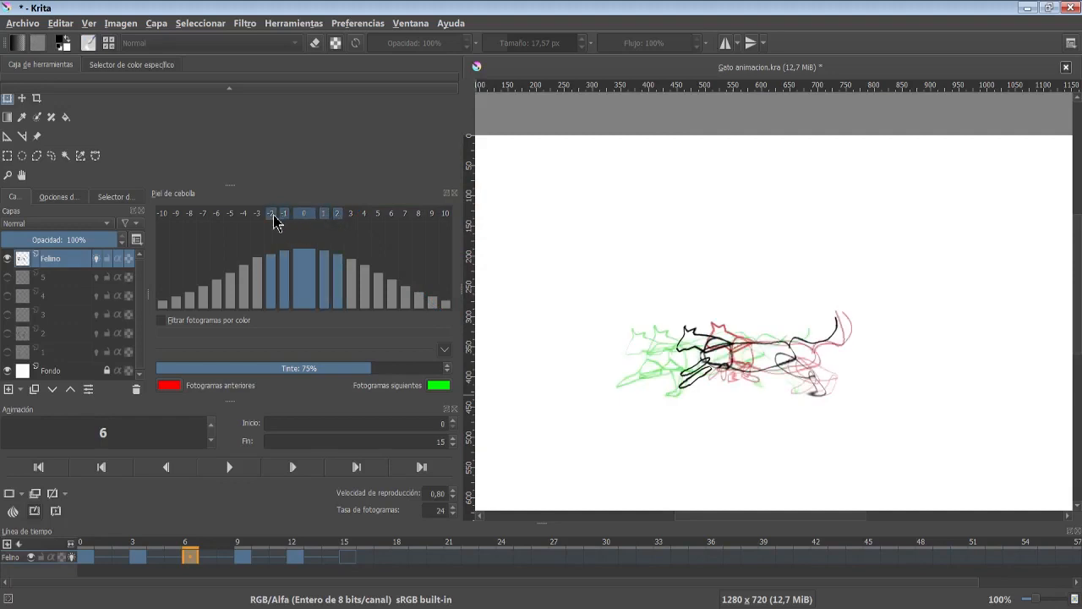
{"action": "left_click_drag", "start_coordinate": [285, 254], "coordinate": [341, 267]}
{"action": "mouse_move", "coordinate": [369, 369]}
{"action": "left_mouse_down"}
{"action": "mouse_move", "coordinate": [161, 374]}
{"action": "mouse_move", "coordinate": [374, 368]}
{"action": "left_mouse_up"}
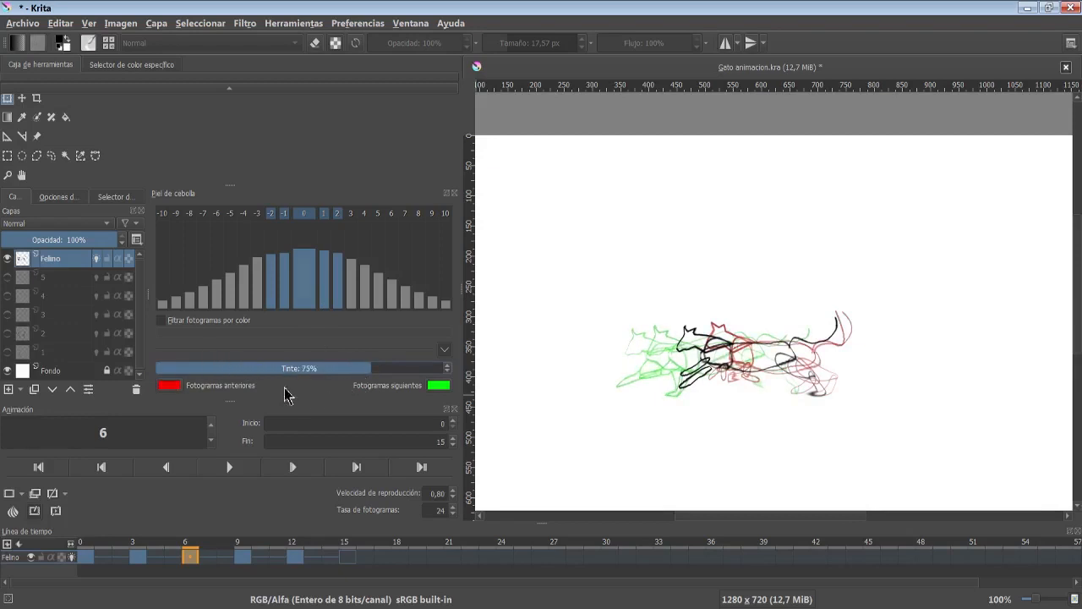
Set the onion-skin tint colour for previous frames to blue, #1a00ff.
{"action": "left_click", "coordinate": [169, 385]}
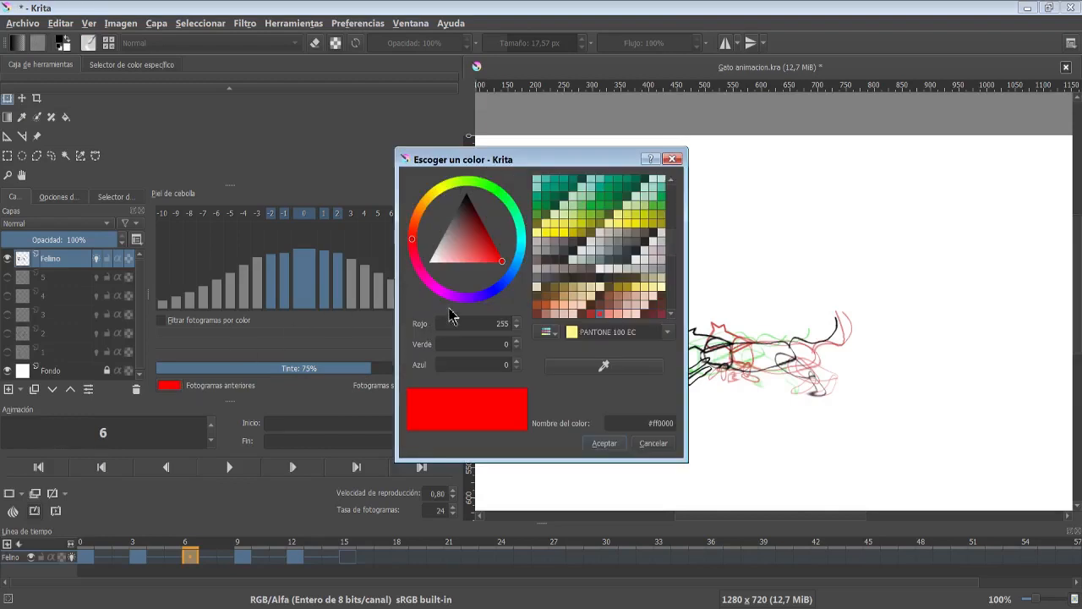
{"action": "left_click", "coordinate": [489, 295]}
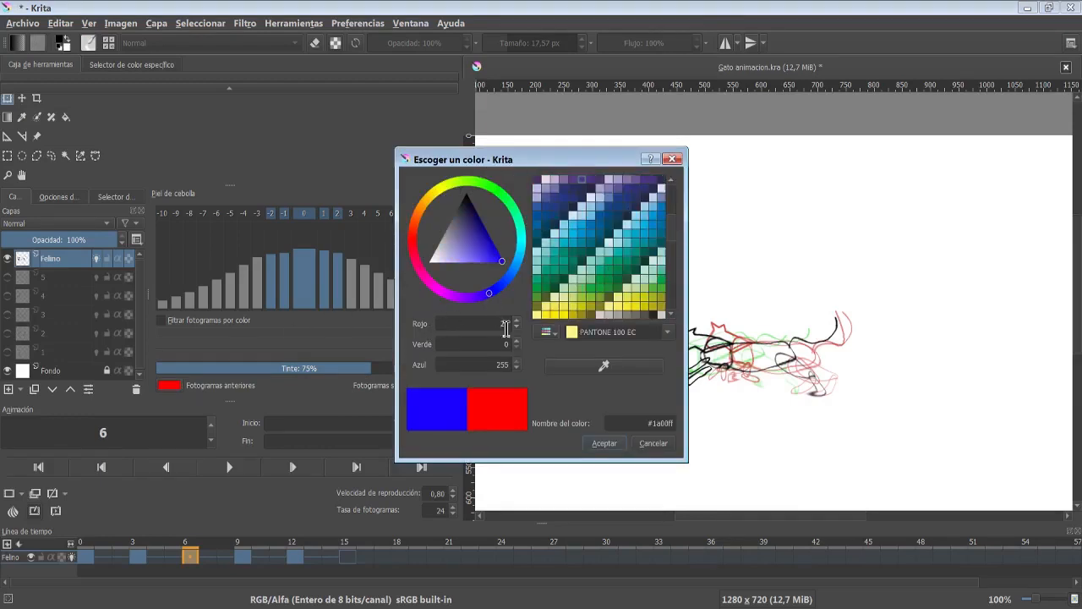
{"action": "left_click", "coordinate": [603, 443]}
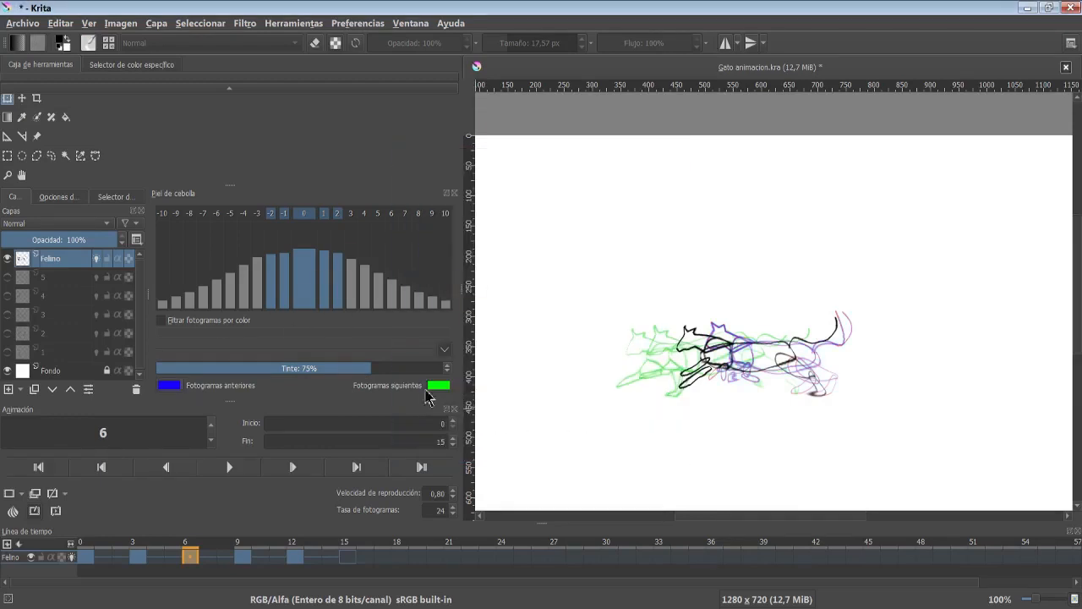
Filter the onion skins to yellow-labelled frames, and label the Felino layer's frame 9 yellow.
{"action": "left_click", "coordinate": [222, 320]}
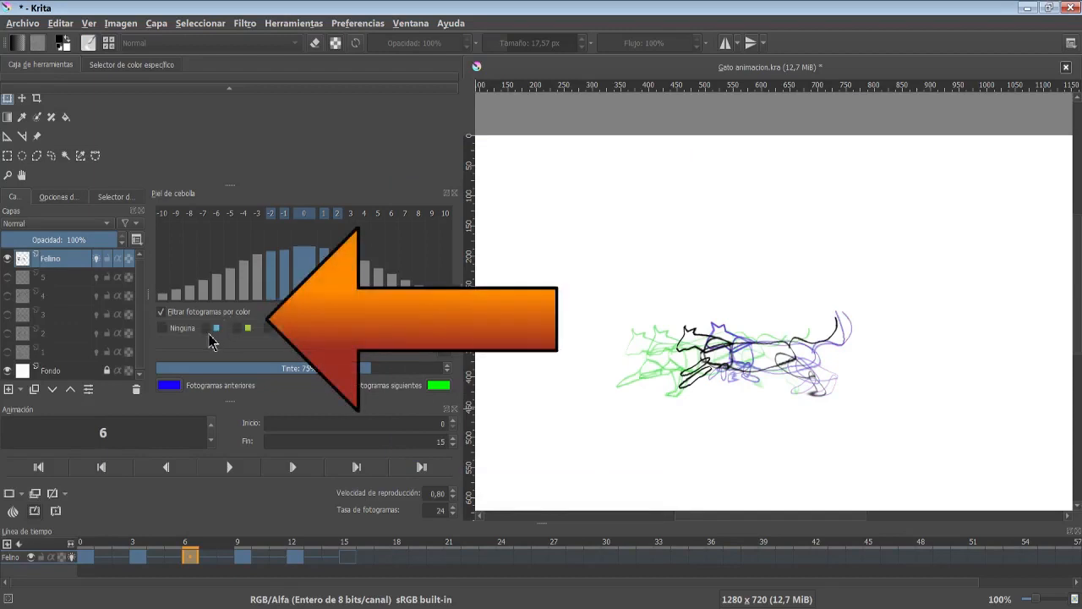
{"action": "left_click", "coordinate": [269, 328]}
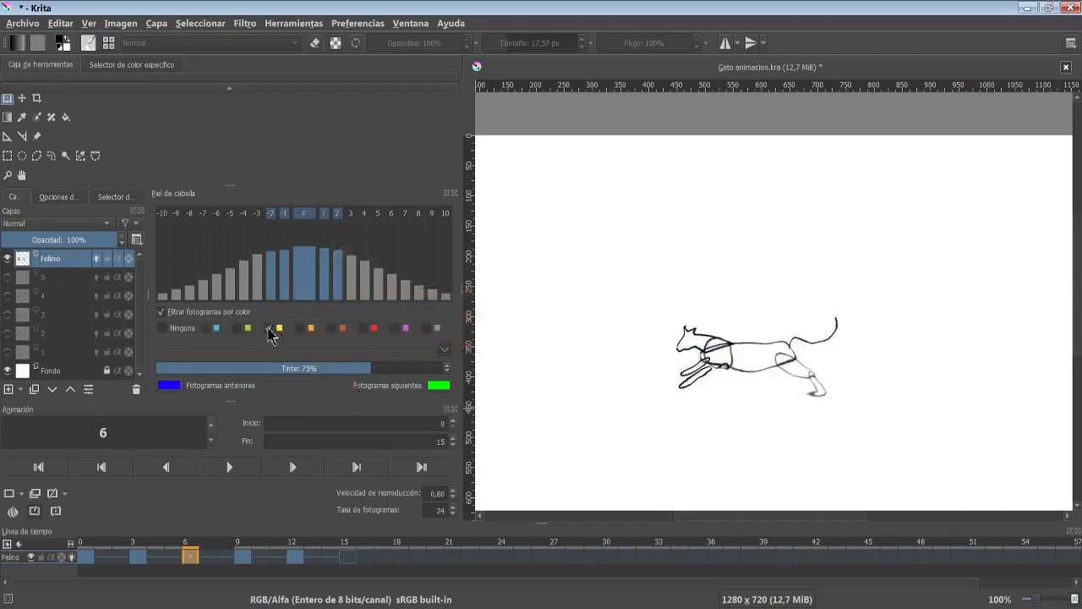
{"action": "left_click", "coordinate": [242, 557]}
{"action": "right_click", "coordinate": [243, 557]}
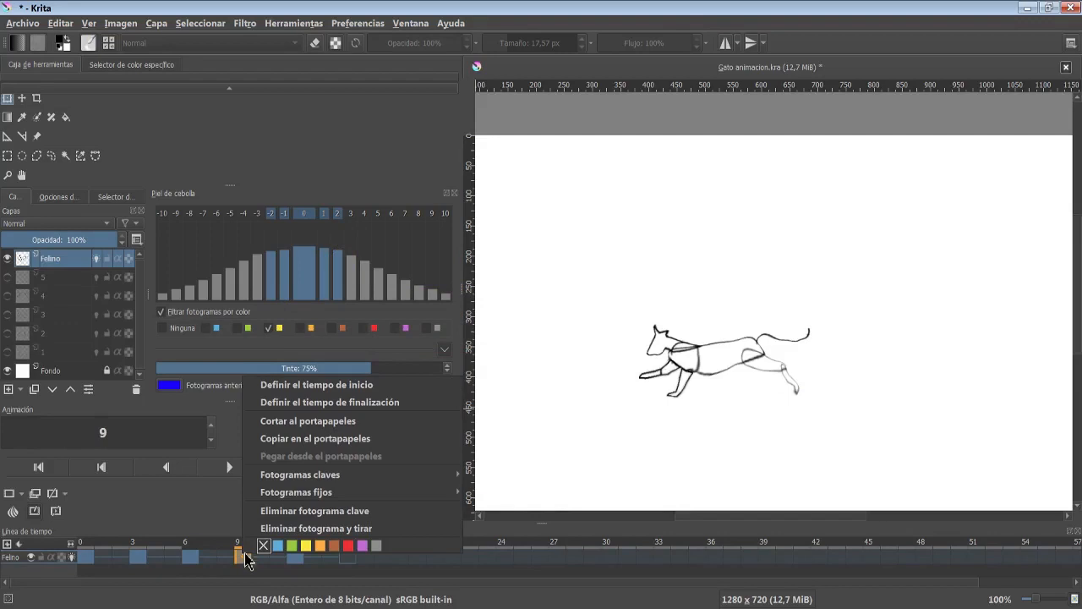
{"action": "left_click", "coordinate": [305, 545]}
{"action": "left_click", "coordinate": [138, 556]}
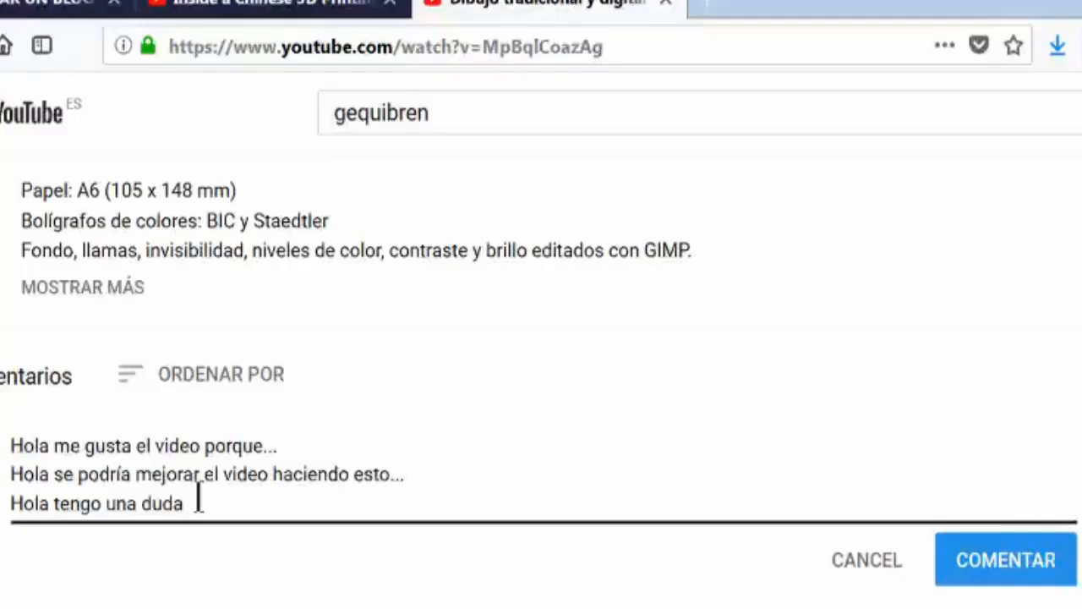
In the YouTube comment draft in the browser, end the question line with "..." and add the line "Hola podrías hacer un video de ...".
{"action": "key", "text": "Return"}
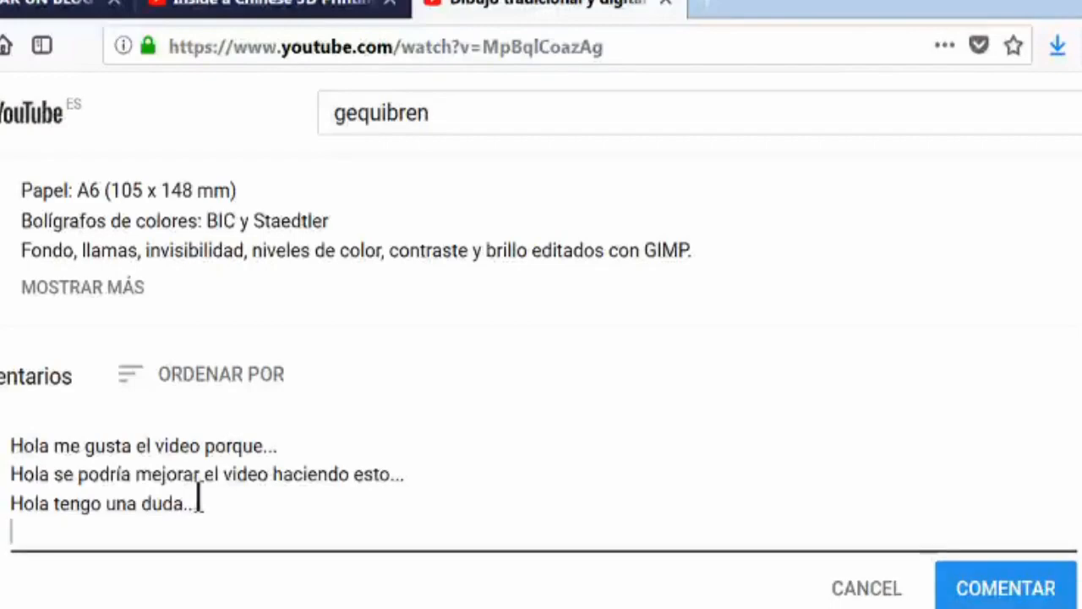
{"action": "type", "text": "Hola"}
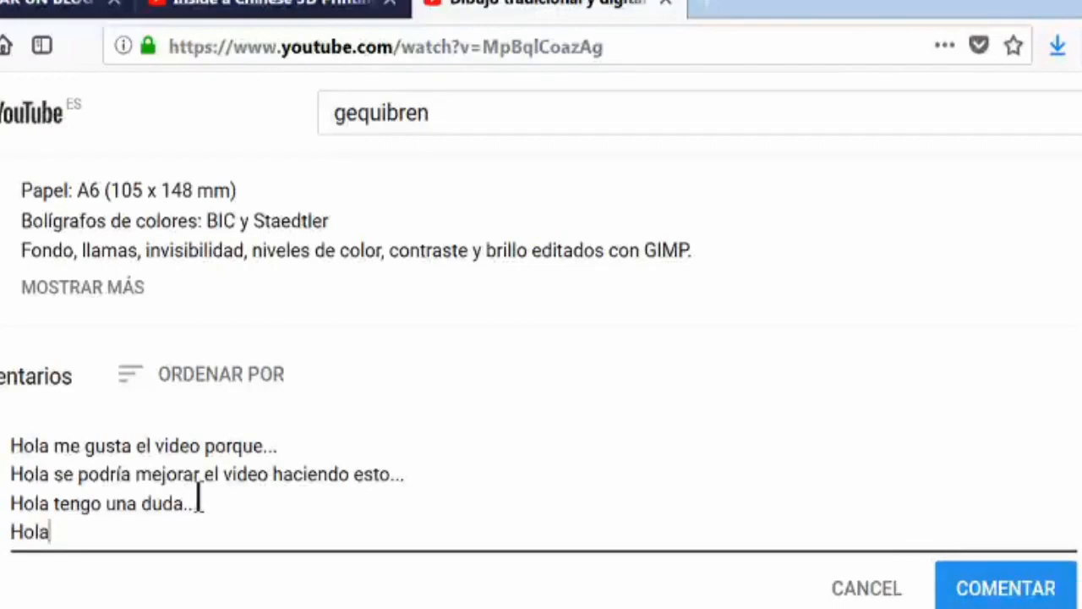
{"action": "type", "text": " podrías hacer"}
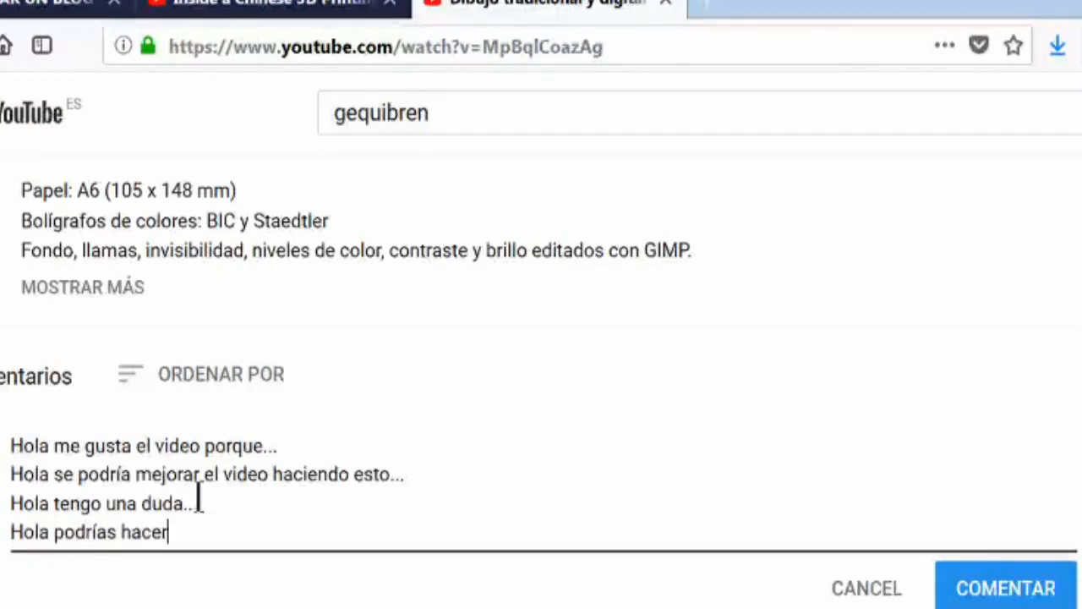
{"action": "type", "text": " un video de"}
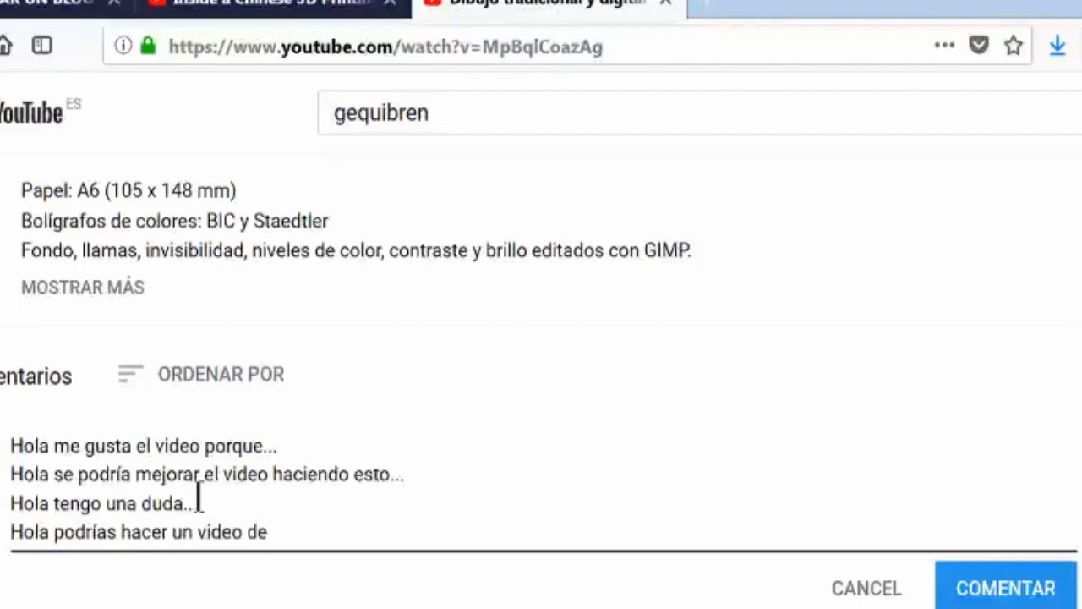
{"action": "type", "text": " ..."}
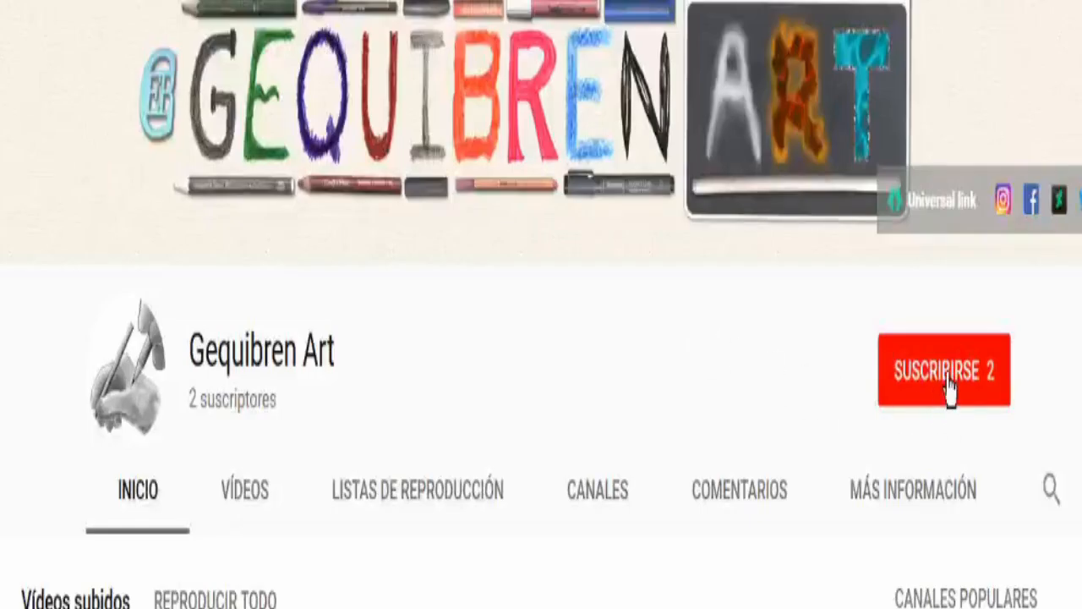
Subscribe to the Gequibren Art channel and like its Neverwinter Nights "Espíritu del bosque" video.
{"action": "left_click", "coordinate": [948, 381]}
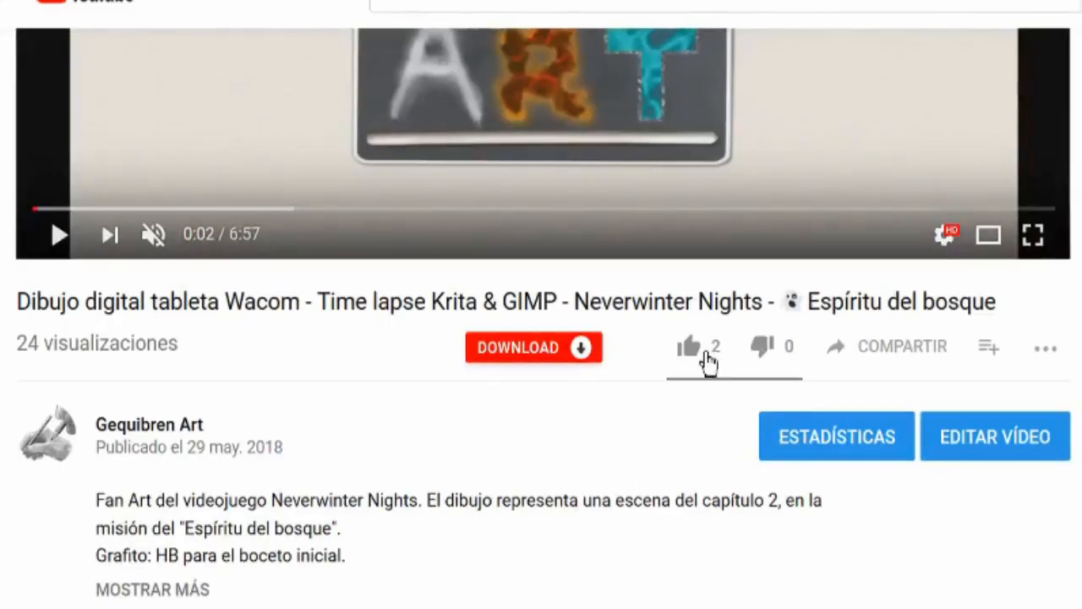
{"action": "left_click", "coordinate": [689, 346]}
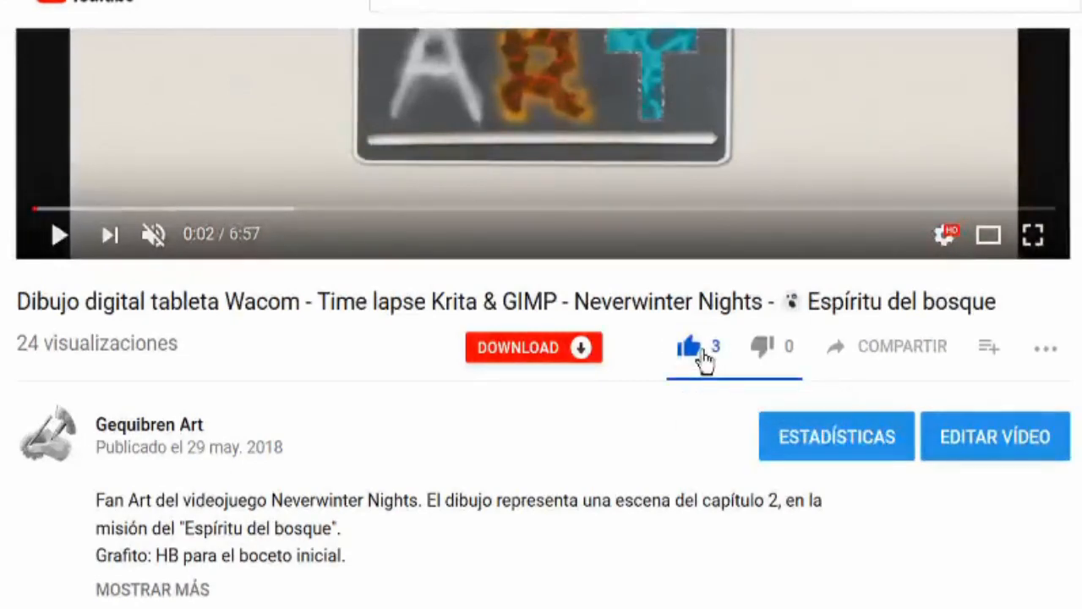